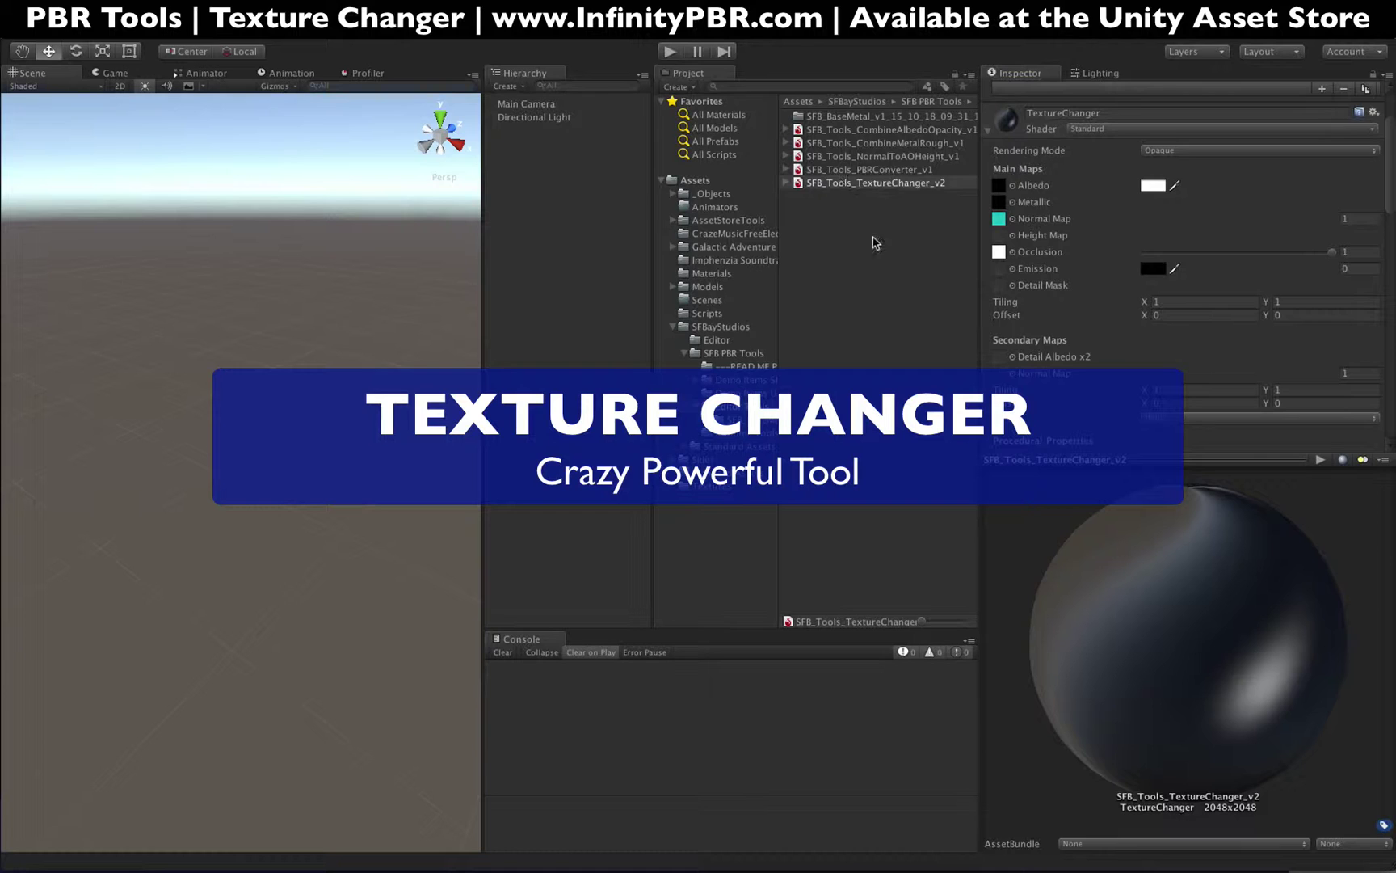
Duplicate the SFB_Tools_TextureChanger_v2 substance and name the copy SFB_Tools_TextureChanger_v2b.
left_click(929, 259)
left_click(893, 182)
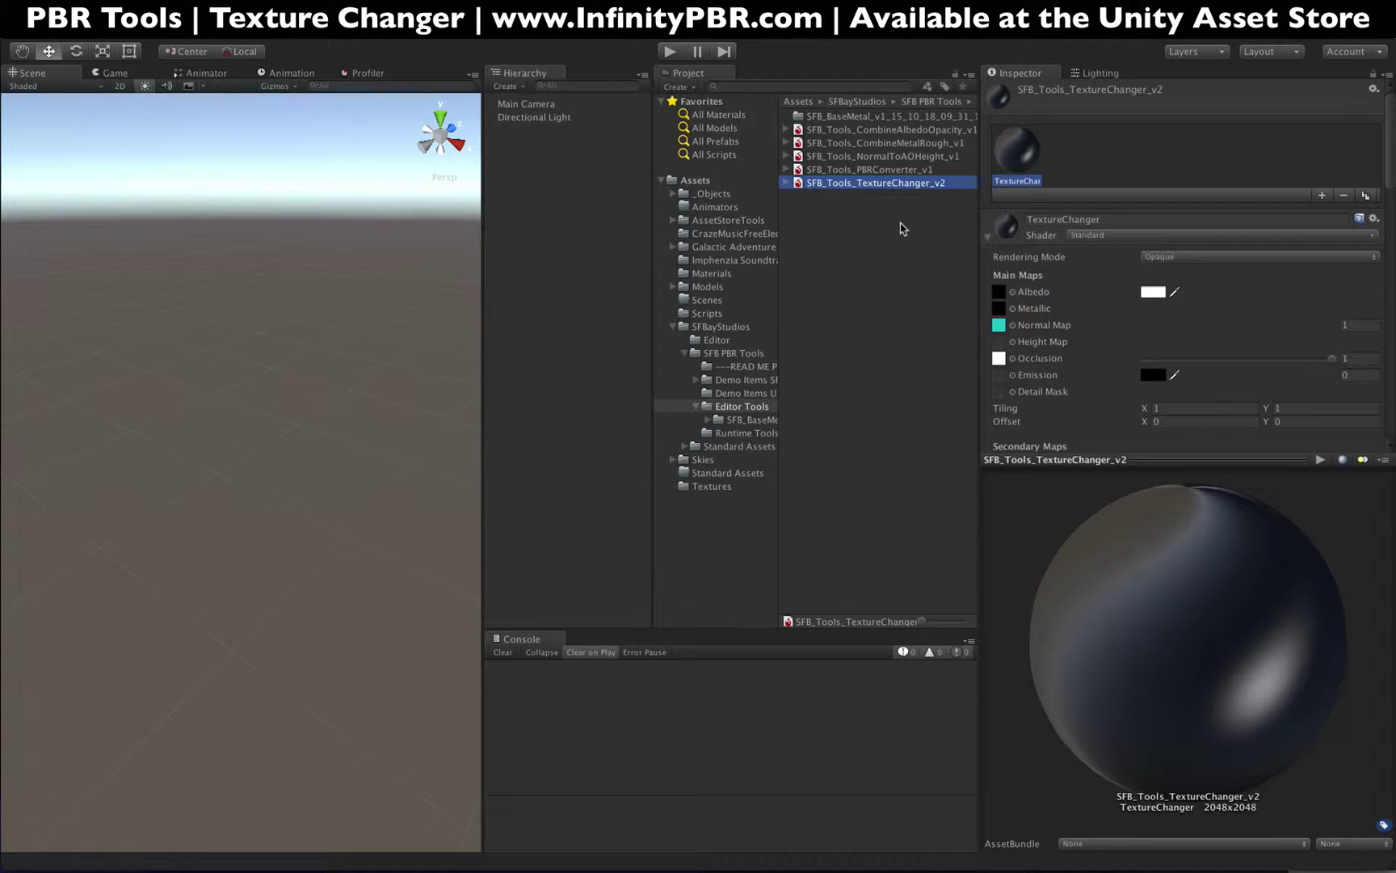
key("super+d")
left_click(903, 197)
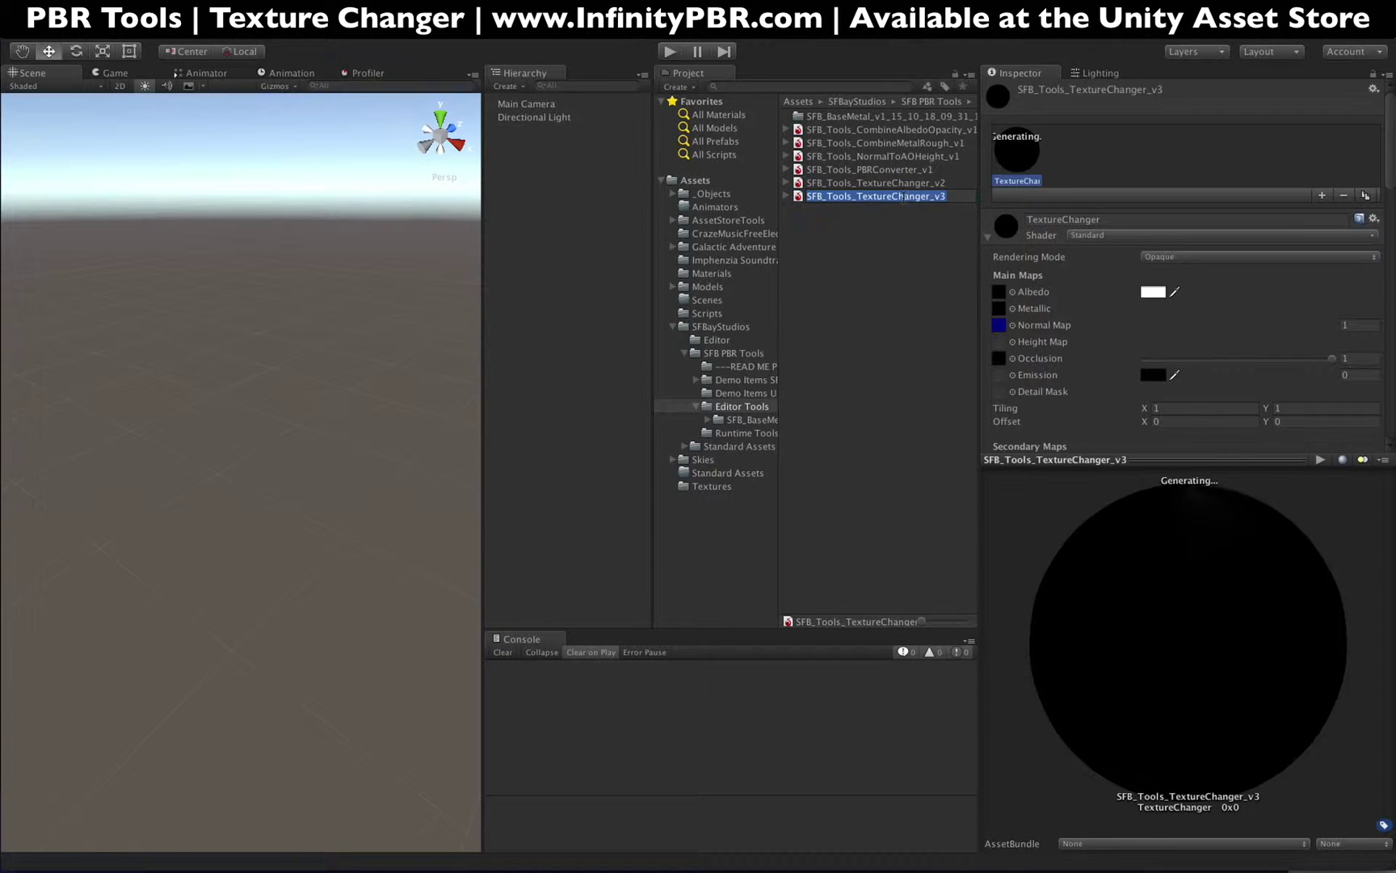
key("Right")
key("BackSpace")
type("2b")
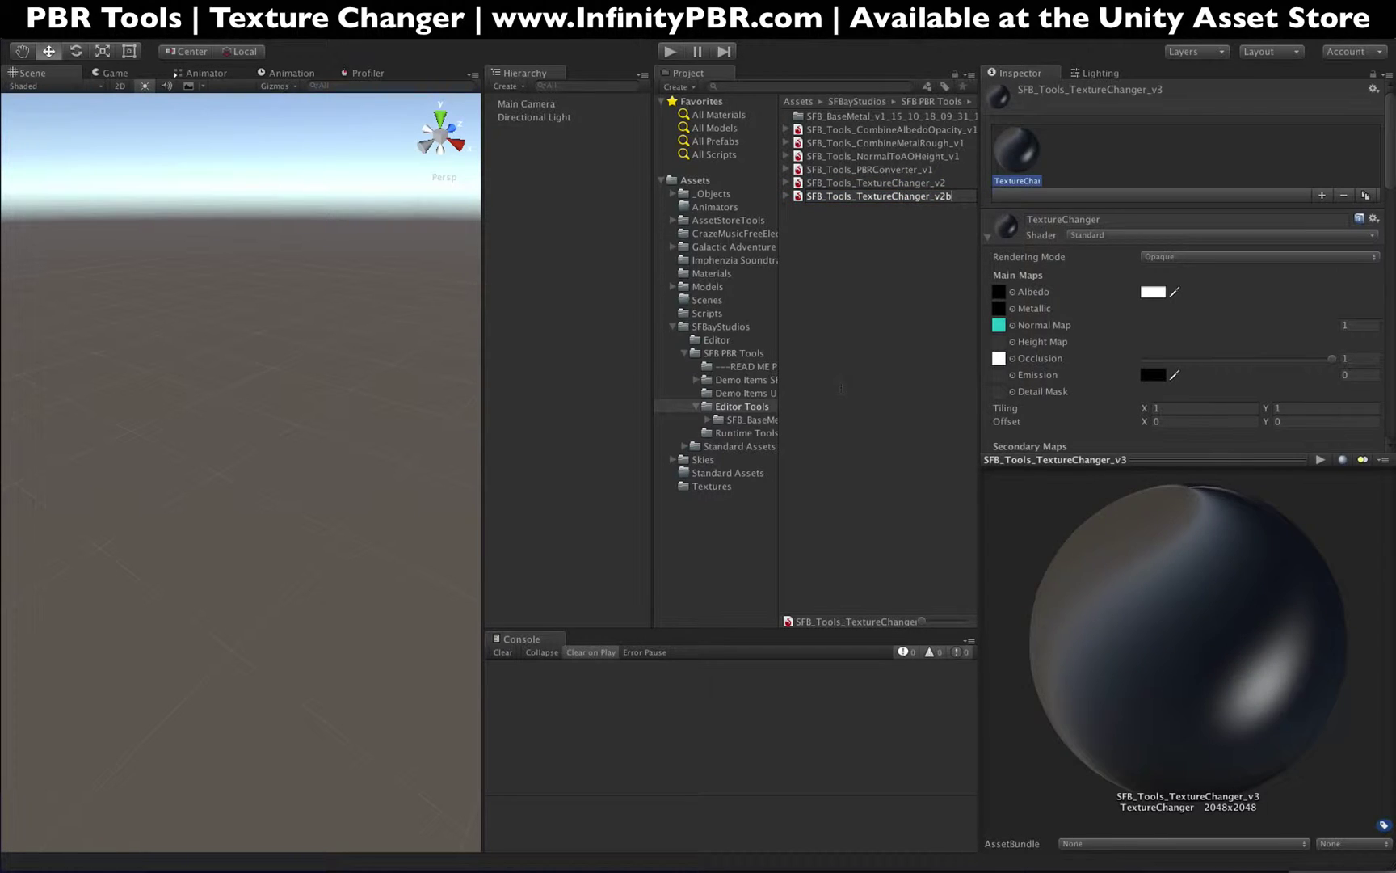
key("Return")
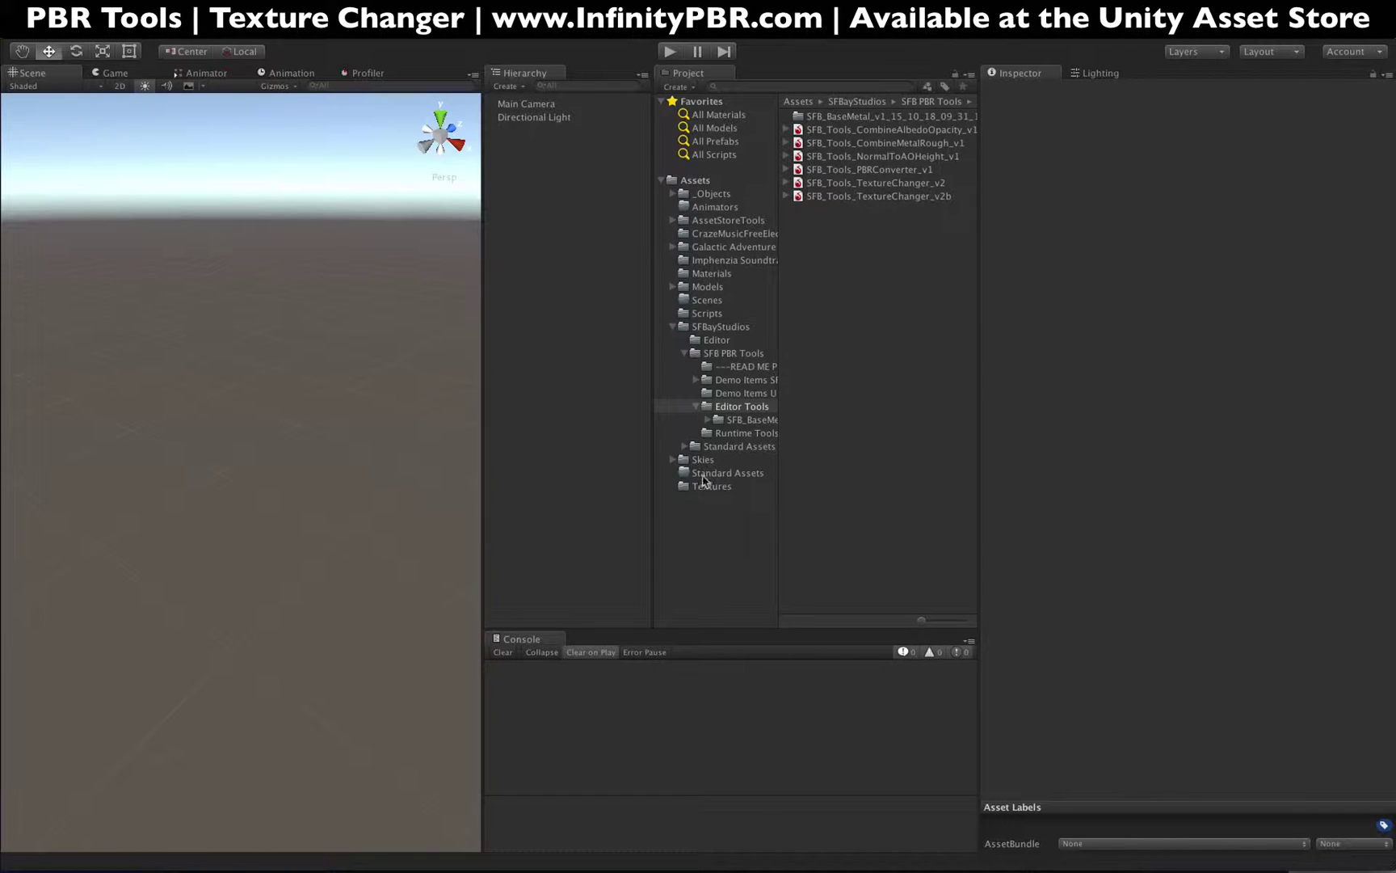
Add the DONE char_ethan PREFAB PBR demo prefab to the scene and rotate it to about 259 degrees around Y.
left_click(747, 380)
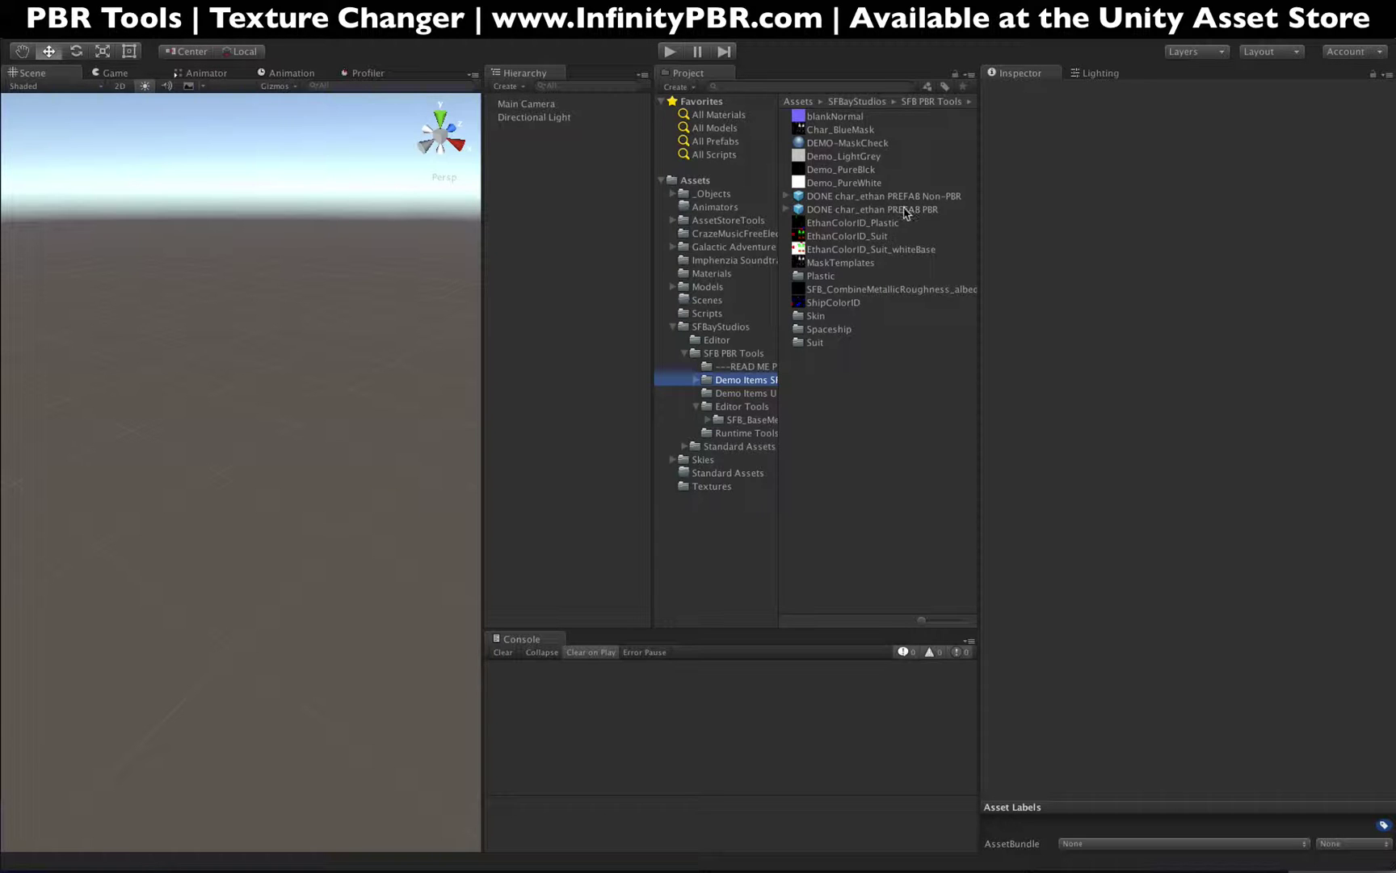
left_click_drag(905, 212, 564, 250)
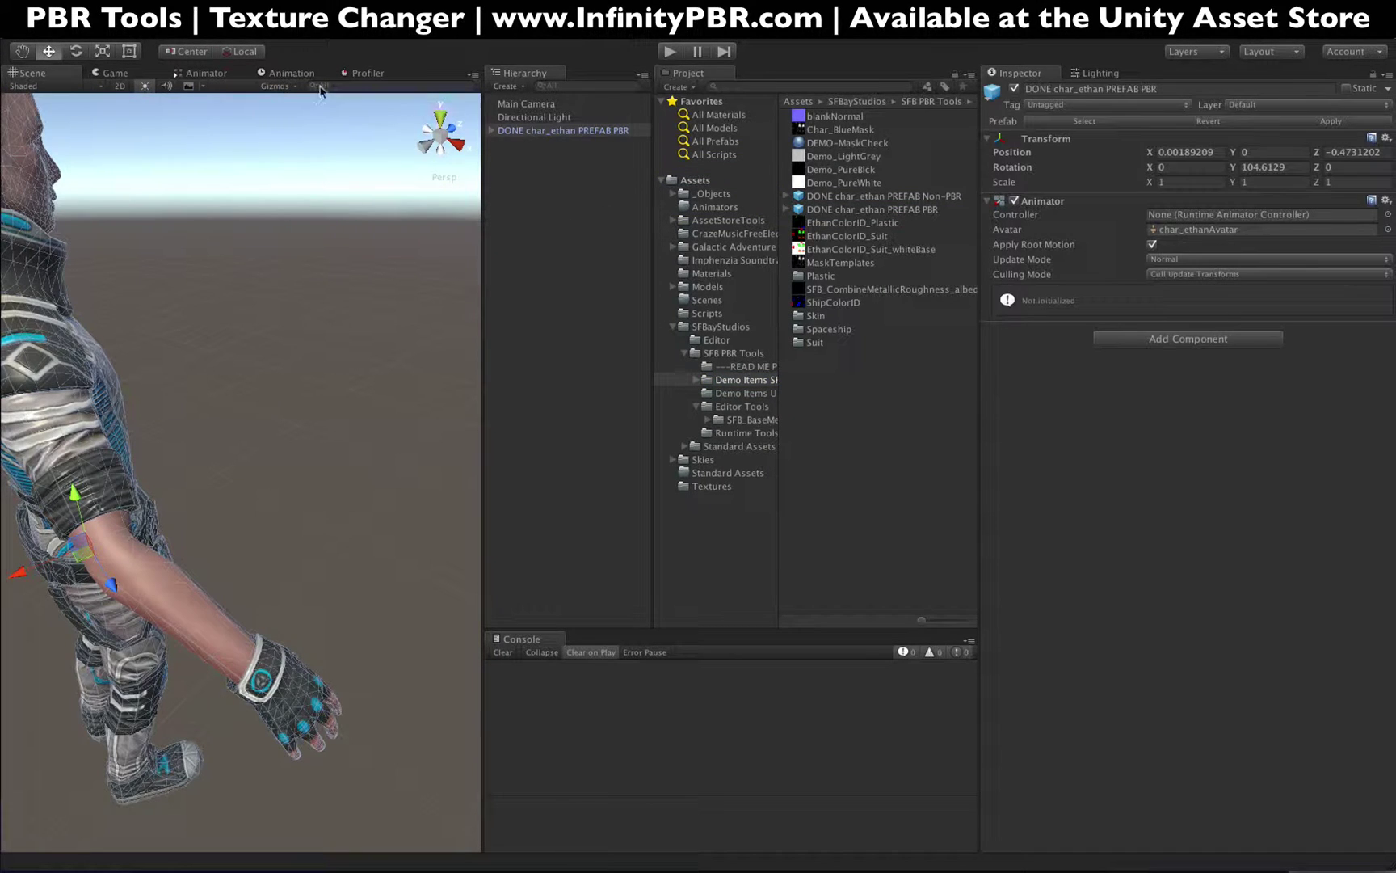
left_click_drag(70, 600, 1, 618, "alt")
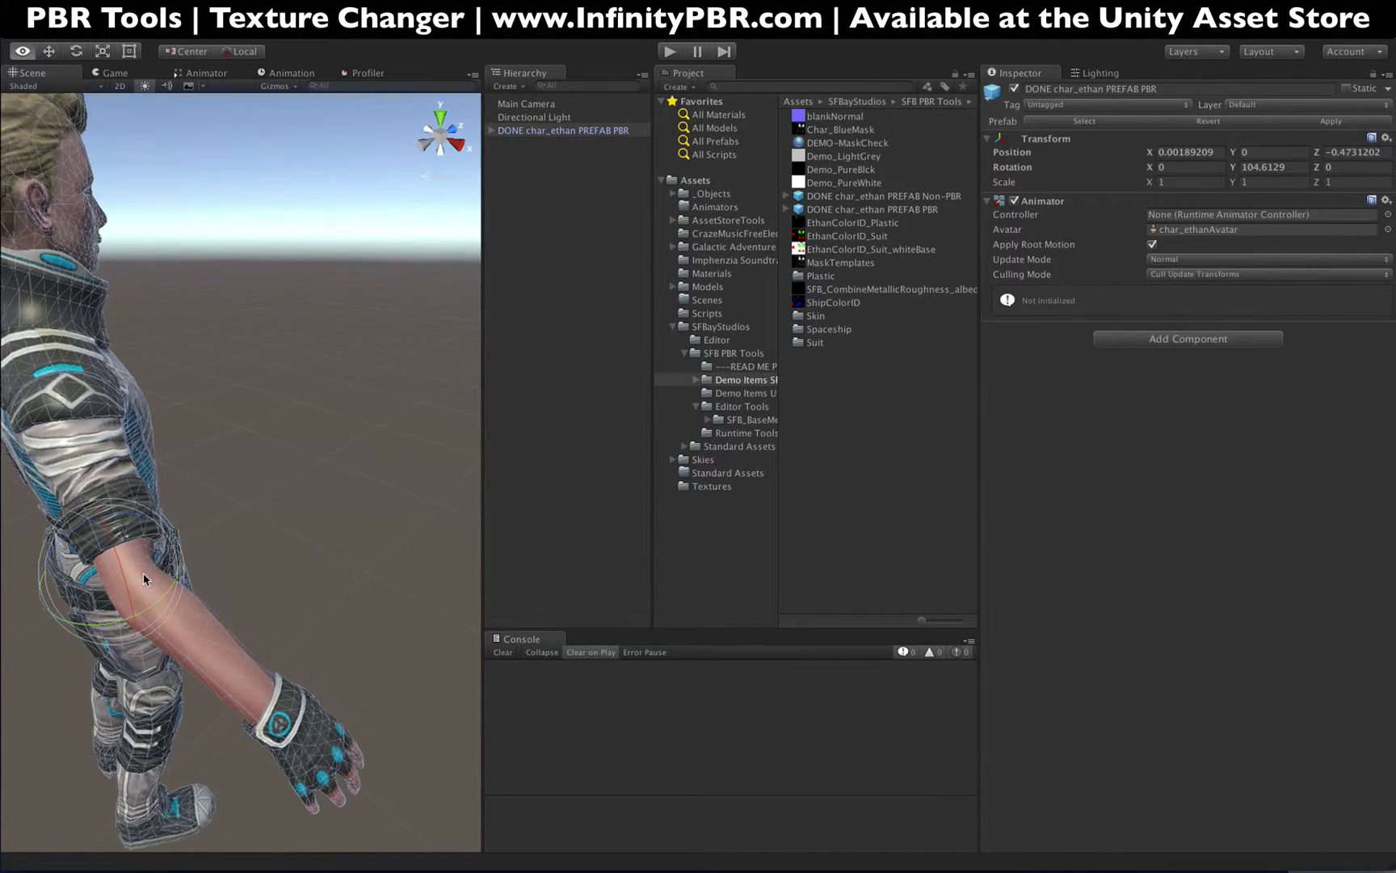
key("e")
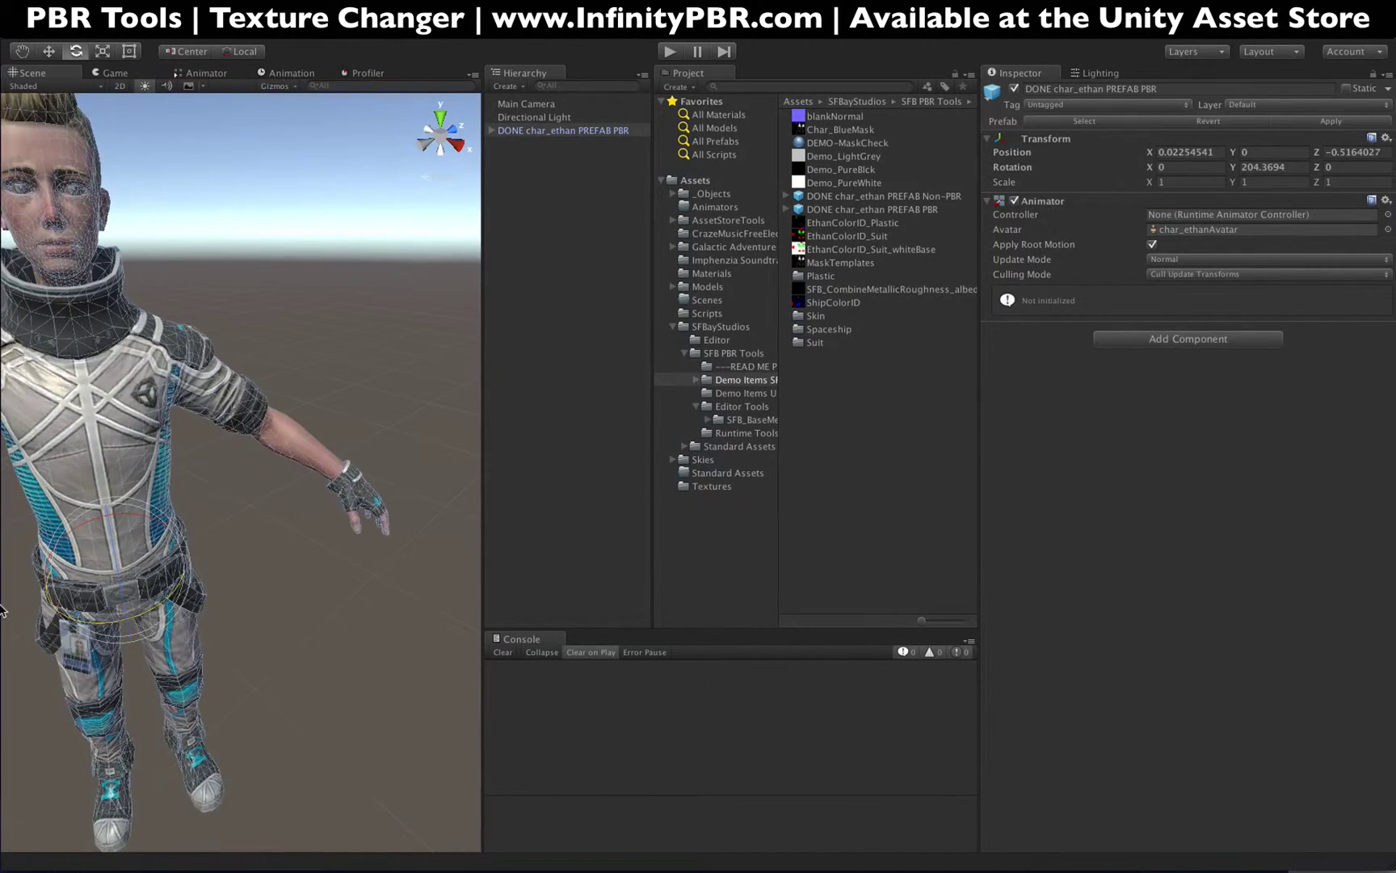
left_click_drag(2, 610, 0, 610)
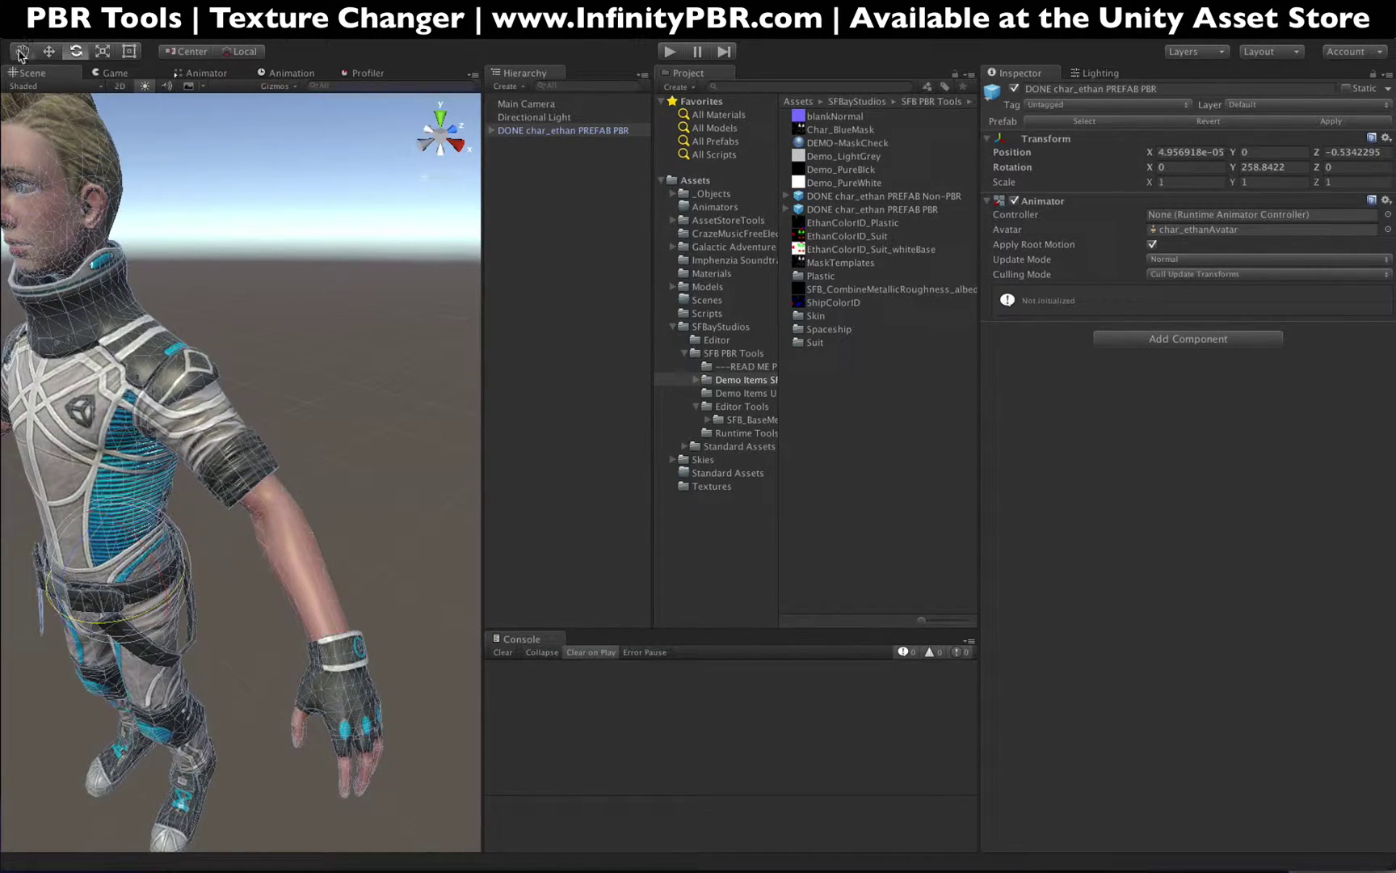
left_click(21, 54)
left_click_drag(121, 299, 251, 311, "alt")
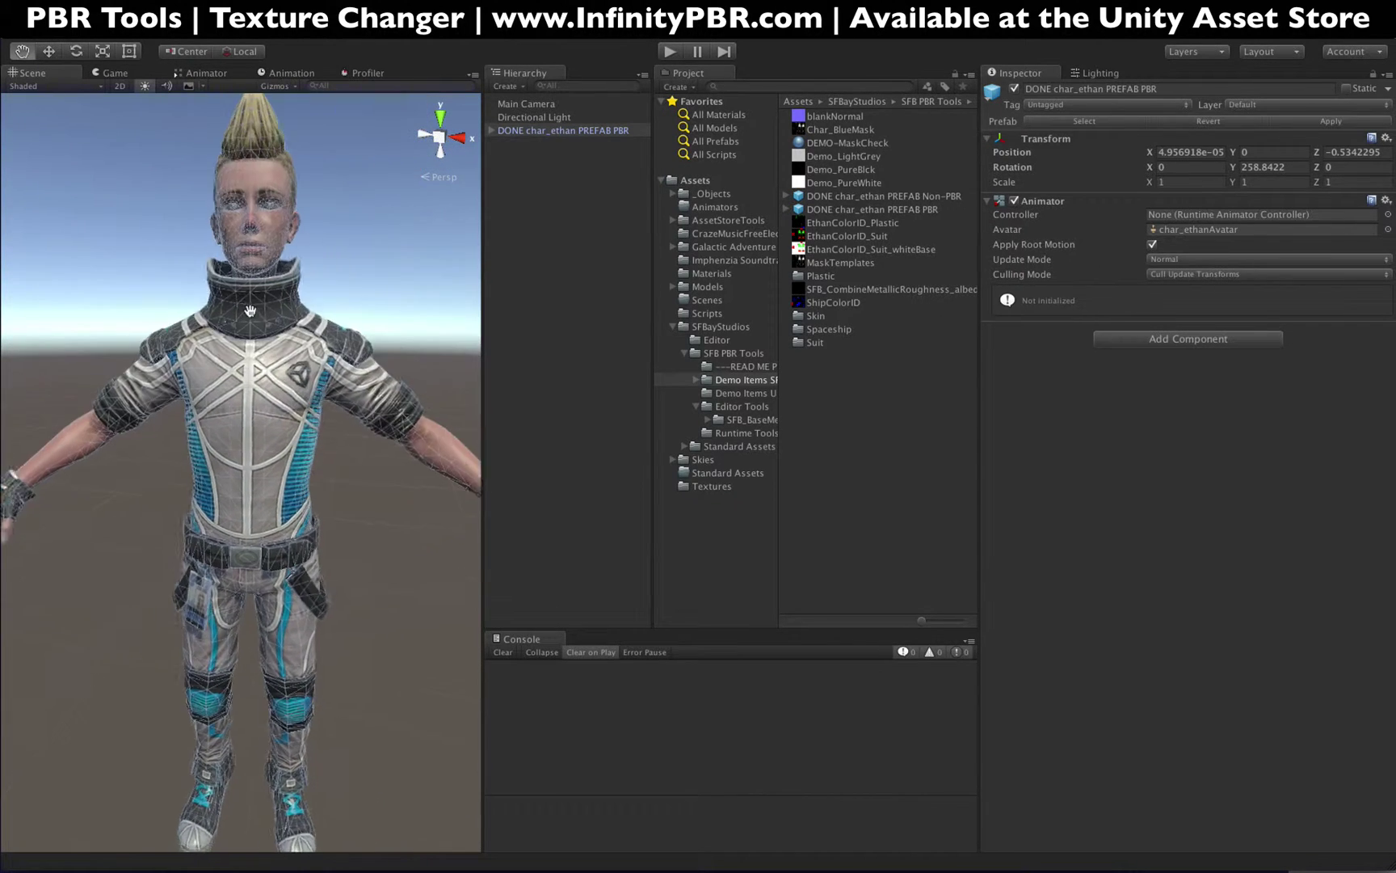
scroll(250, 310, "down", 5)
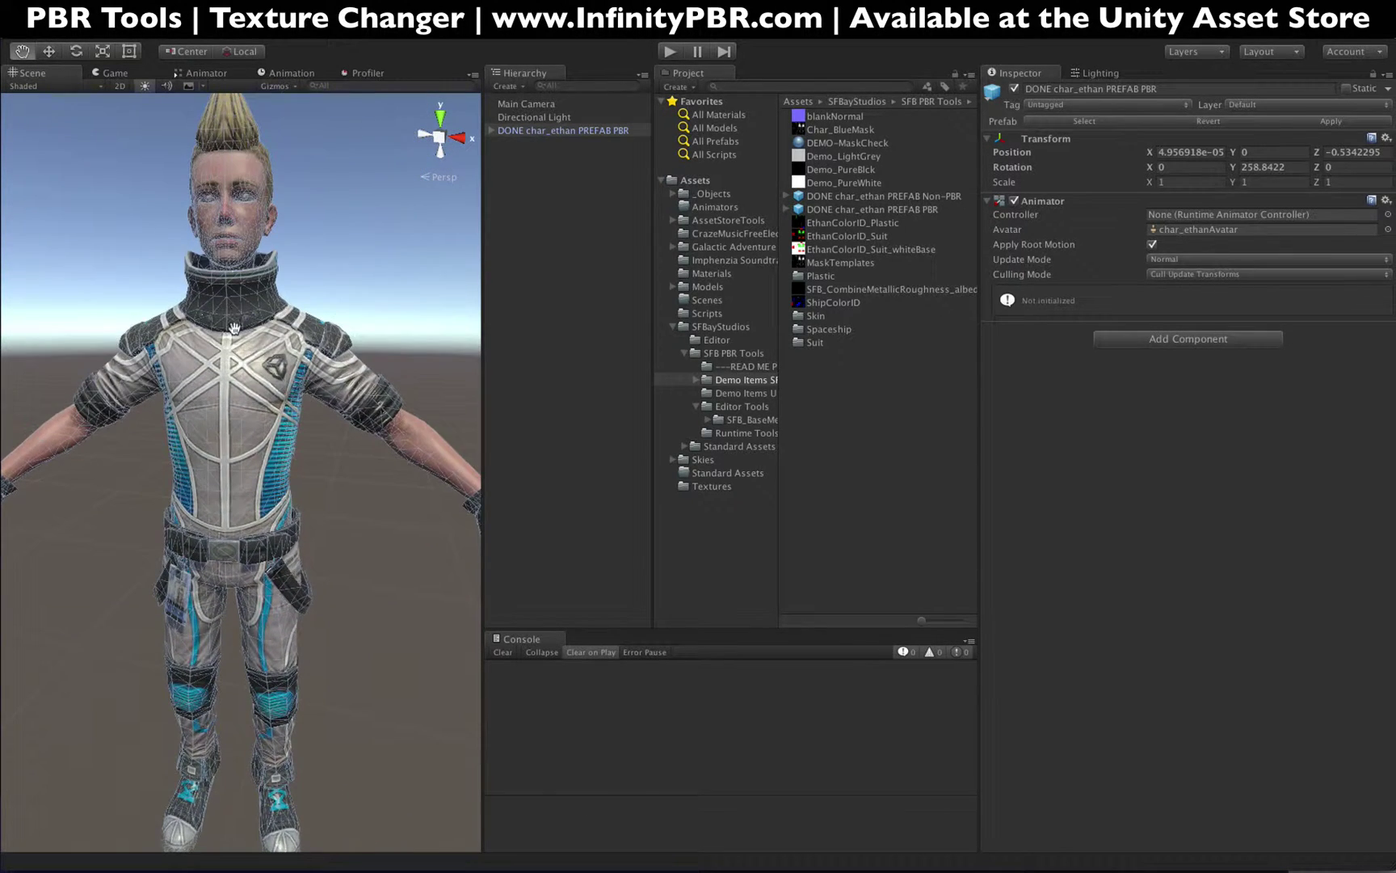
left_click(554, 353)
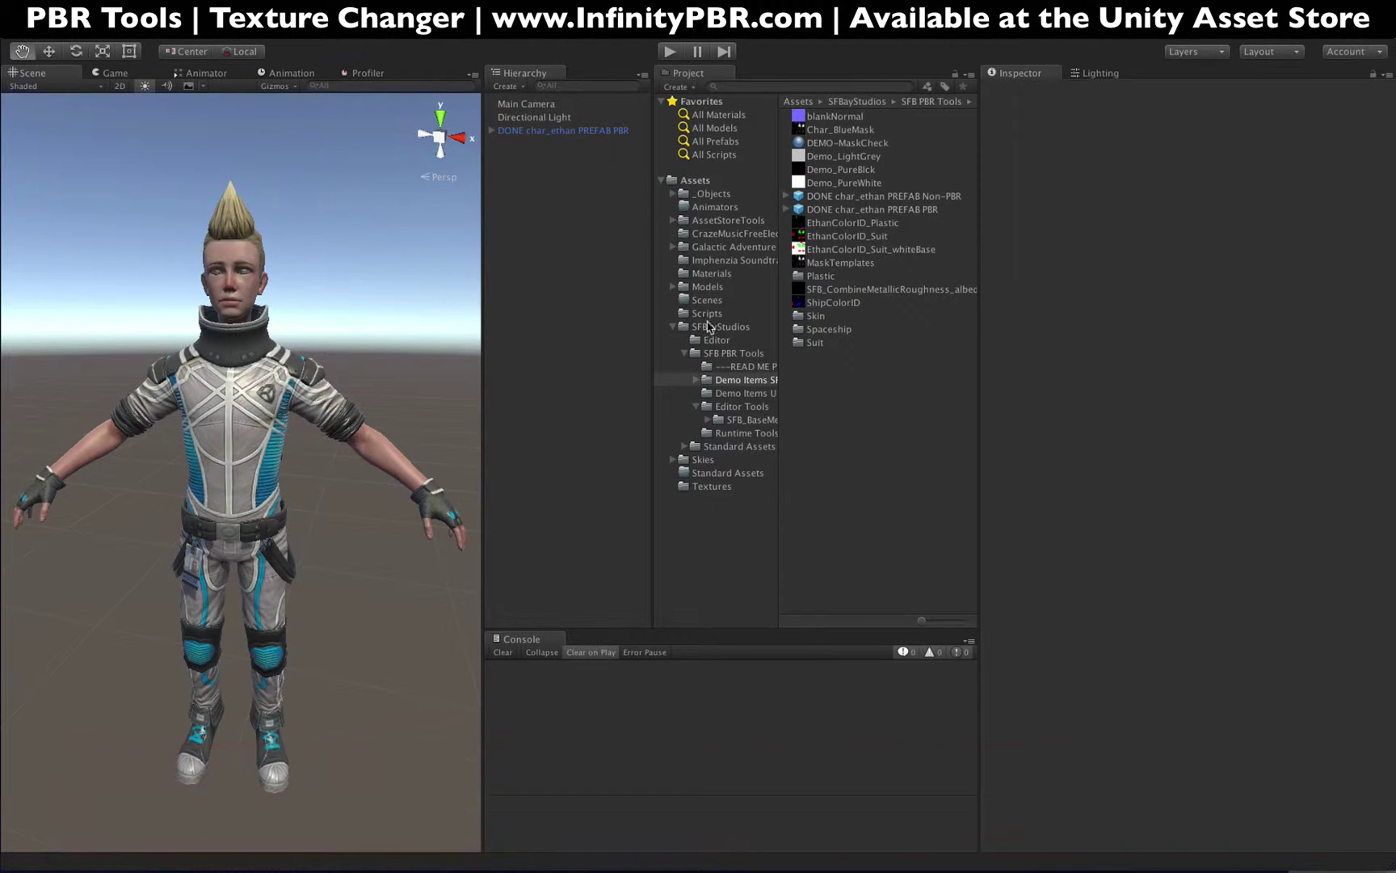
Assign the TextureChanger material from SFB_Tools_TextureChanger_v2b to material elements 0, 1 and 2 of char_ethan_body.
left_click(492, 130)
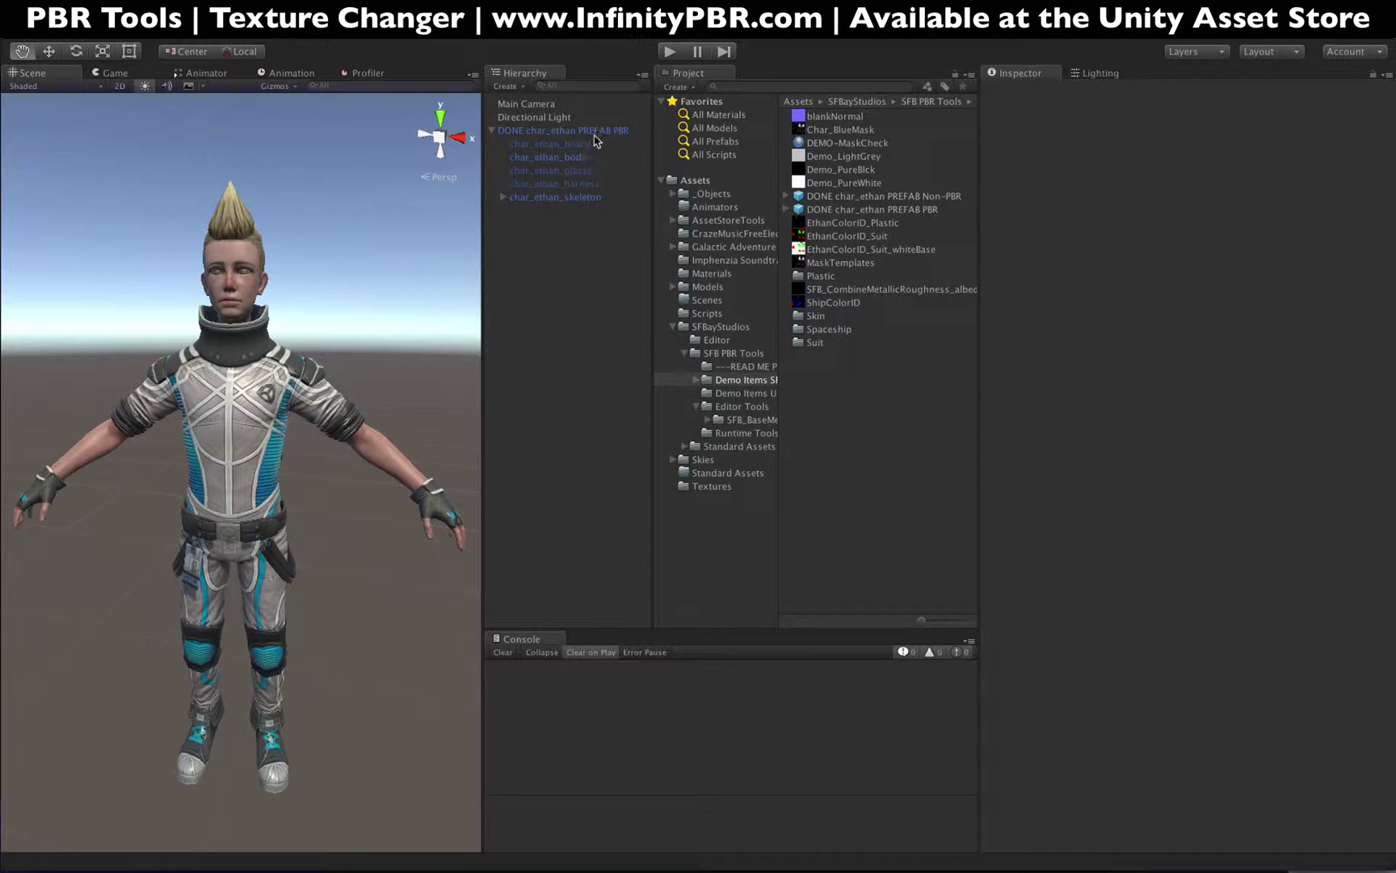
left_click(571, 157)
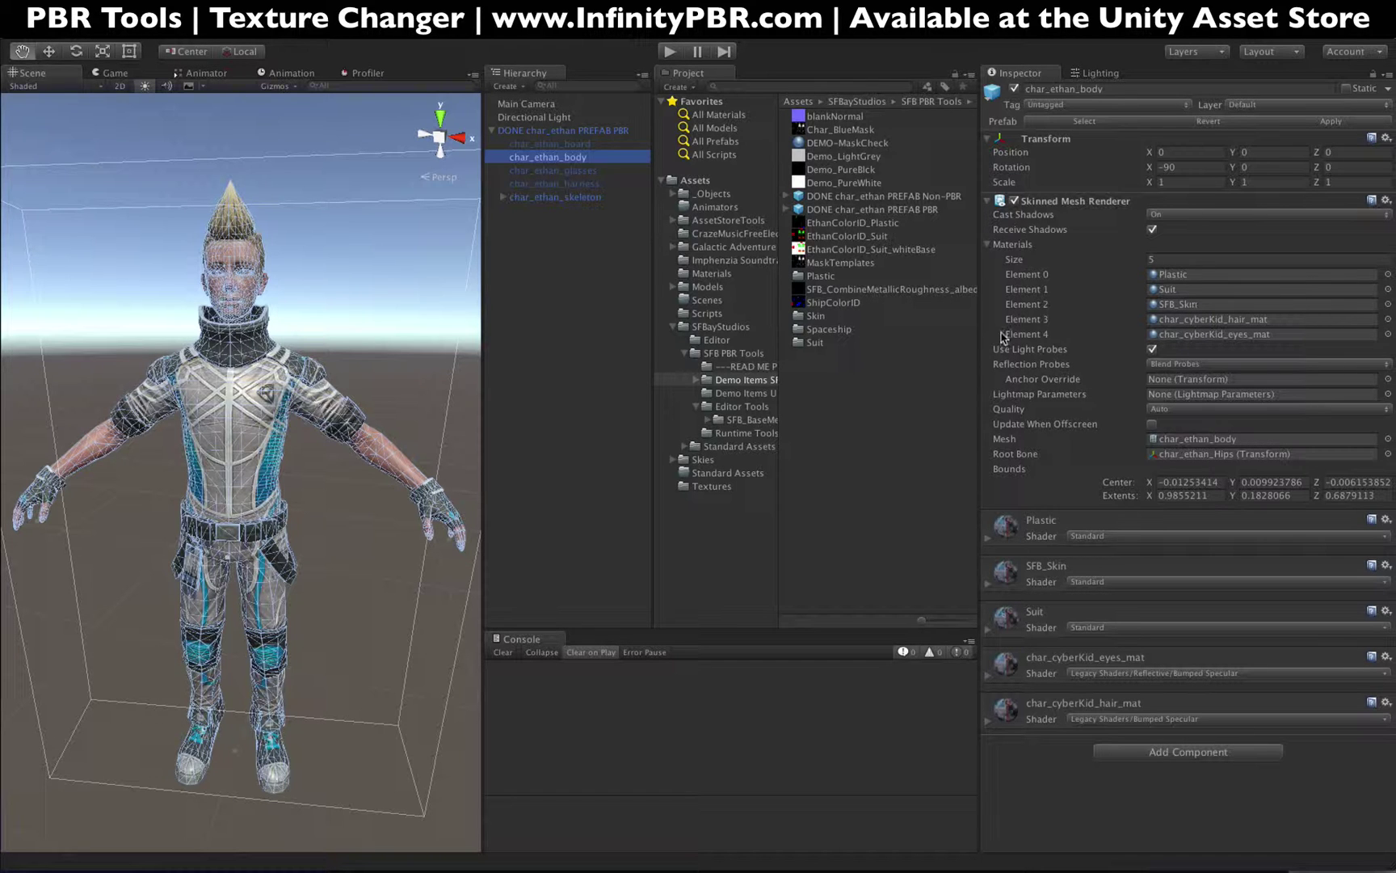
left_click(735, 407)
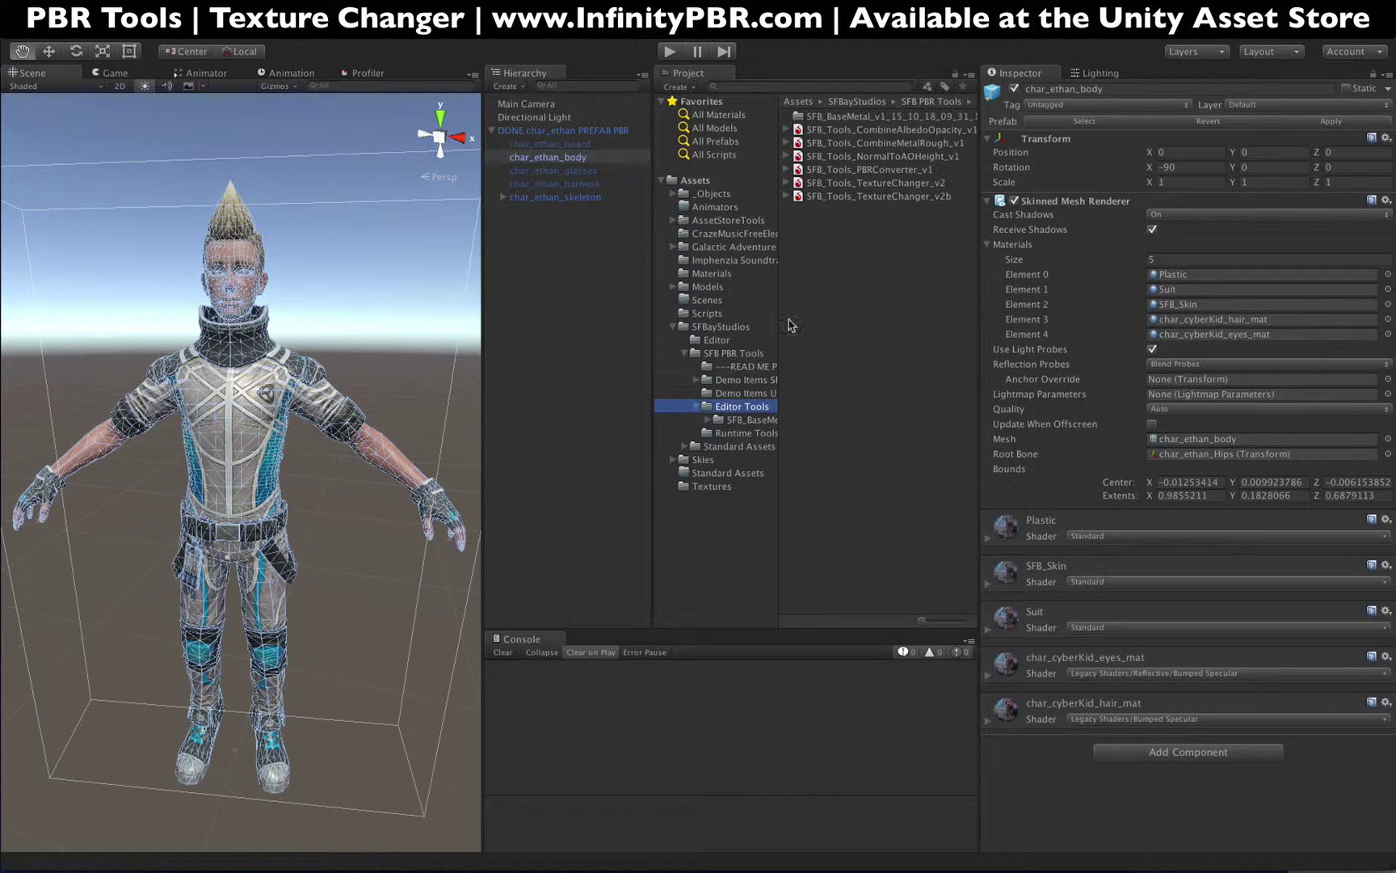
left_click(787, 196)
mouse_move(840, 210)
left_mouse_down()
mouse_move(1182, 279)
mouse_move(1171, 290)
left_mouse_up()
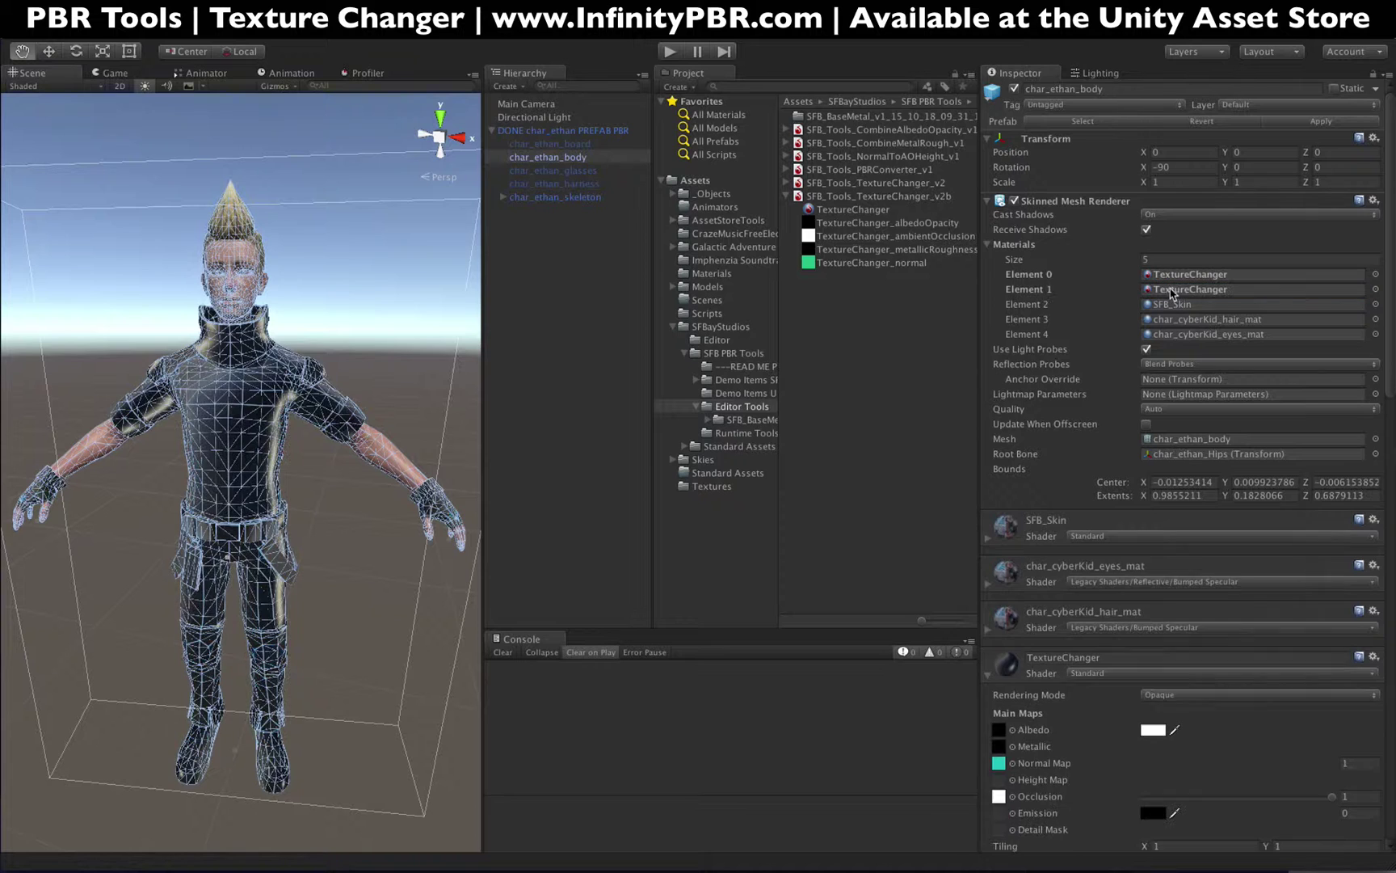
left_click_drag(855, 212, 1180, 305)
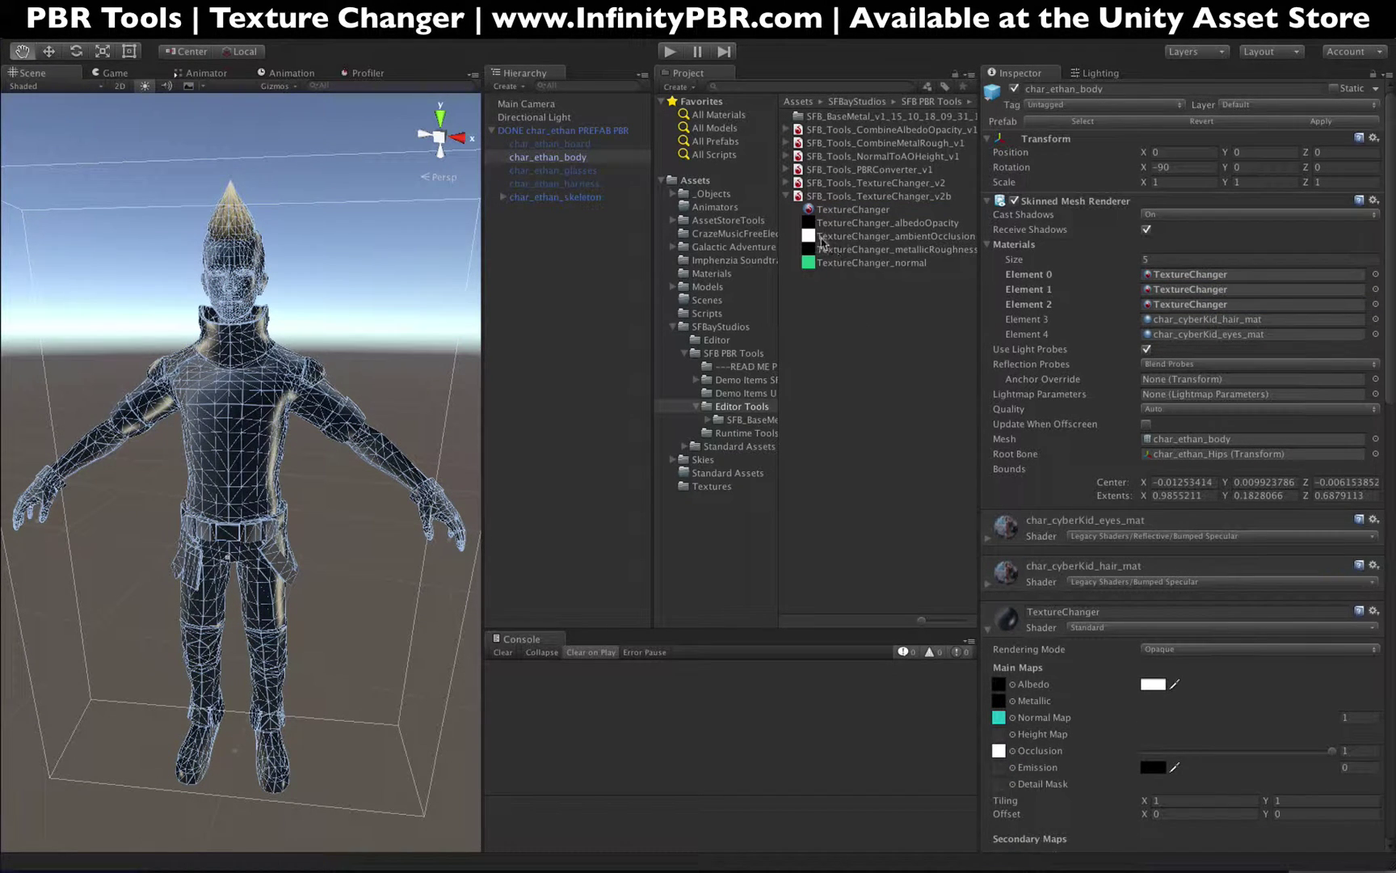
Show the Main Input texture slots of the SFB_Tools_TextureChanger_v2b substance.
left_click(832, 198)
scroll(1058, 323, "down", 10)
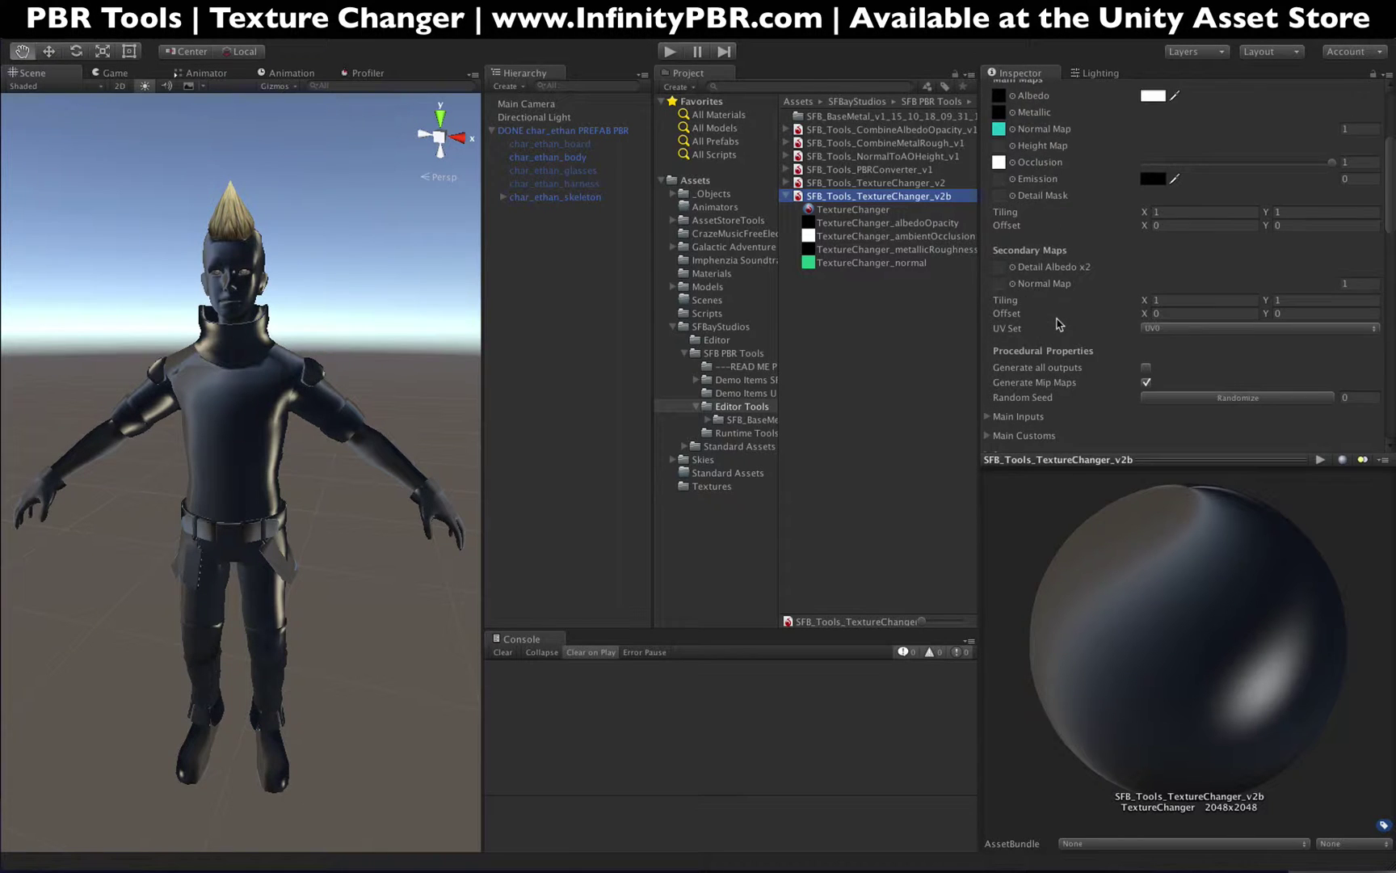
scroll(1059, 323, "down", 10)
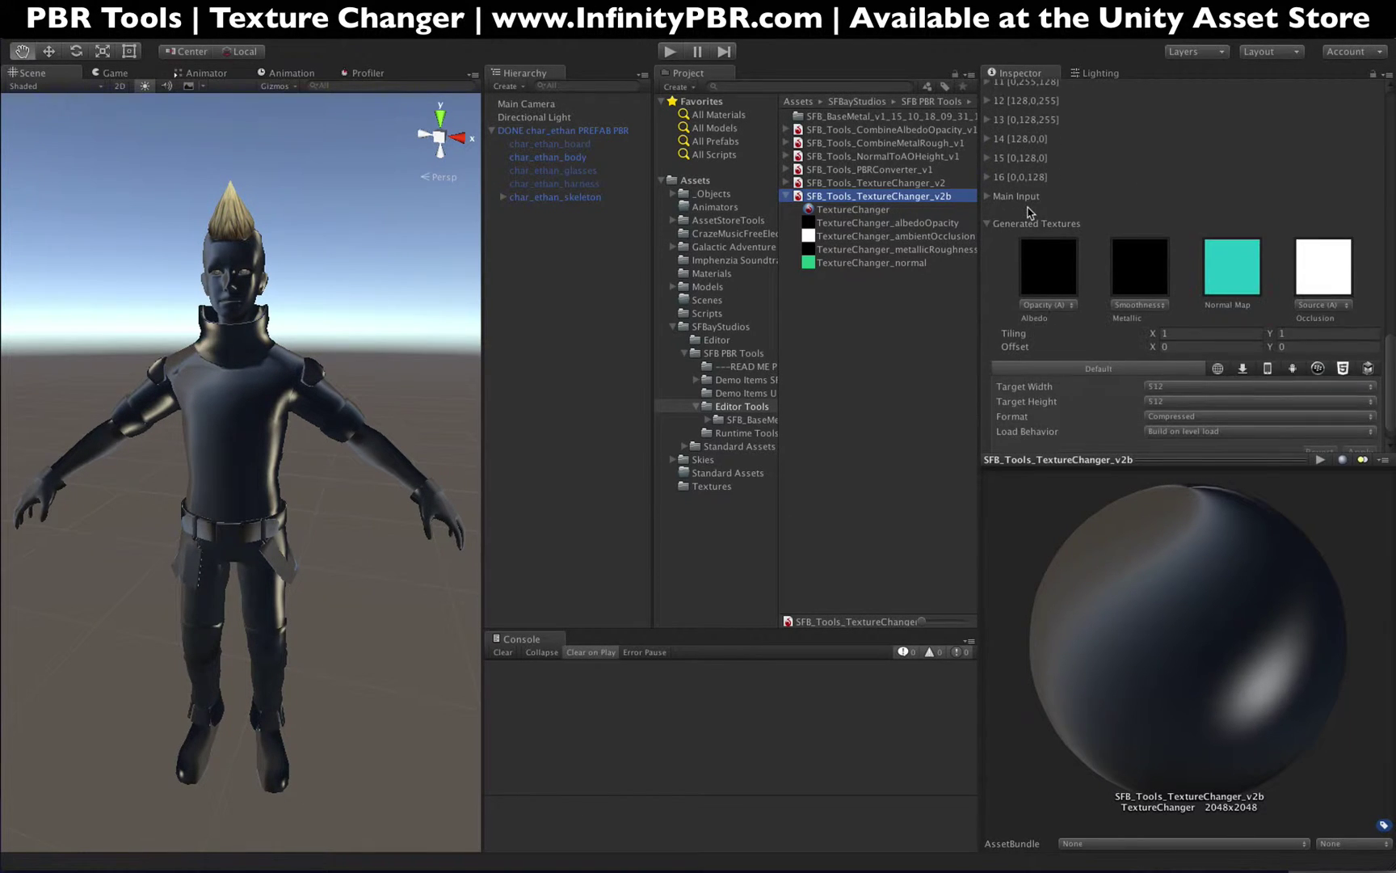
scroll(1029, 211, "up", 5)
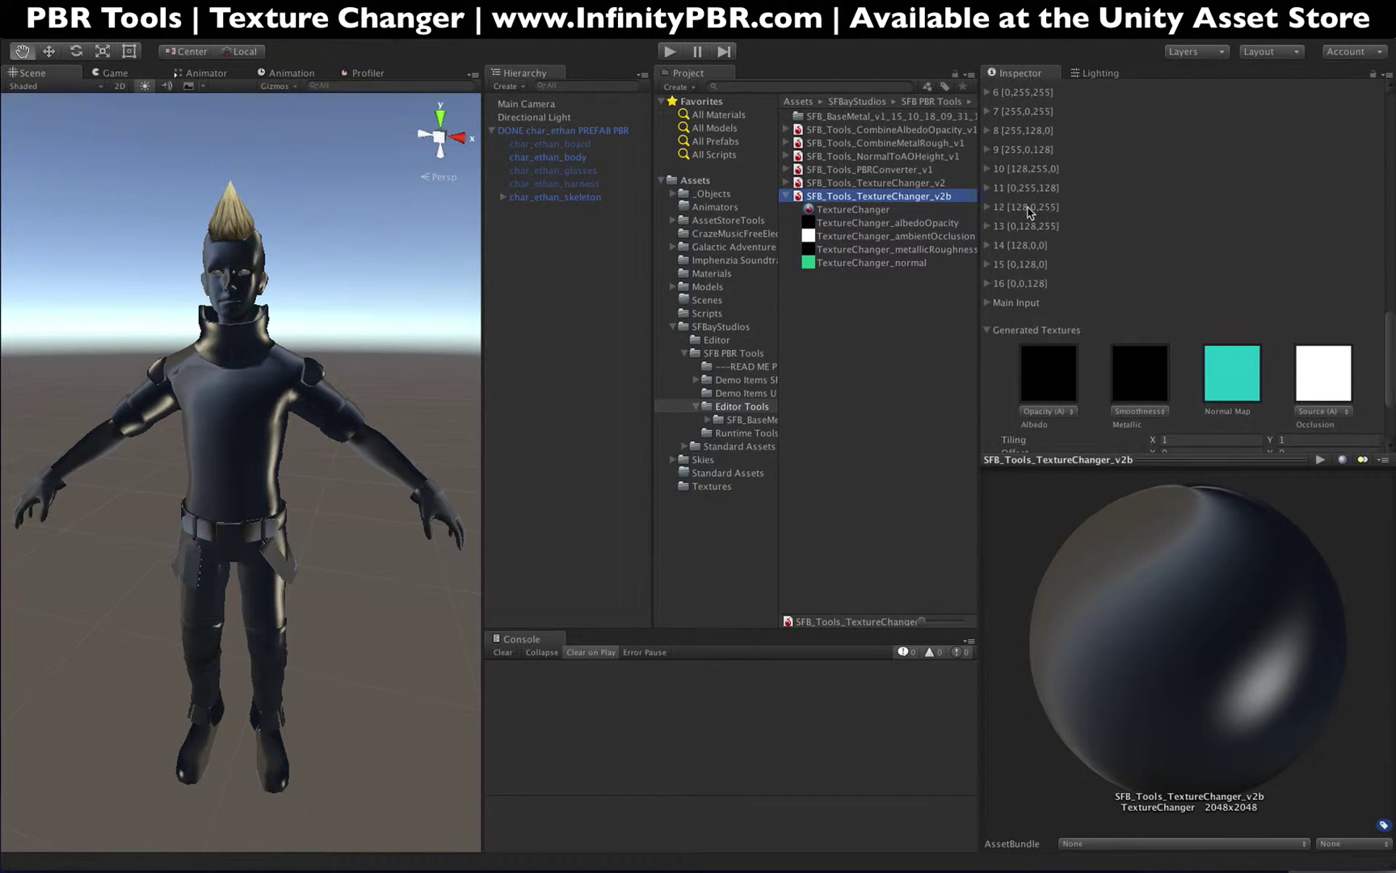
left_click(988, 303)
left_click(986, 303)
scroll(1120, 296, "down", 5)
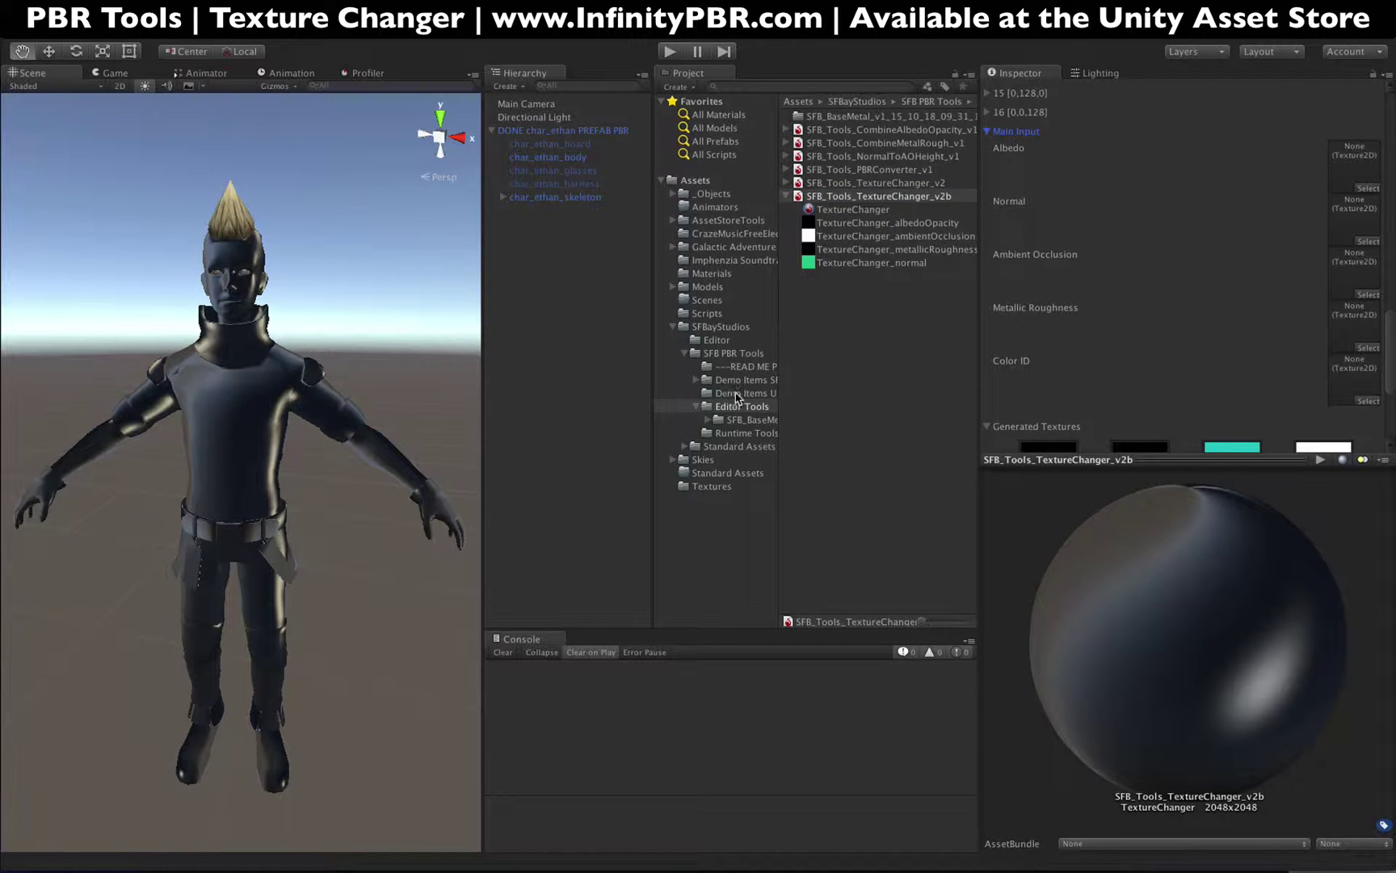
Assign the Skin demo folder's SFB_PBRConverter albedo, ambientOcclusion and metallicRoughness textures to the matching Main Input slots.
left_click(696, 380)
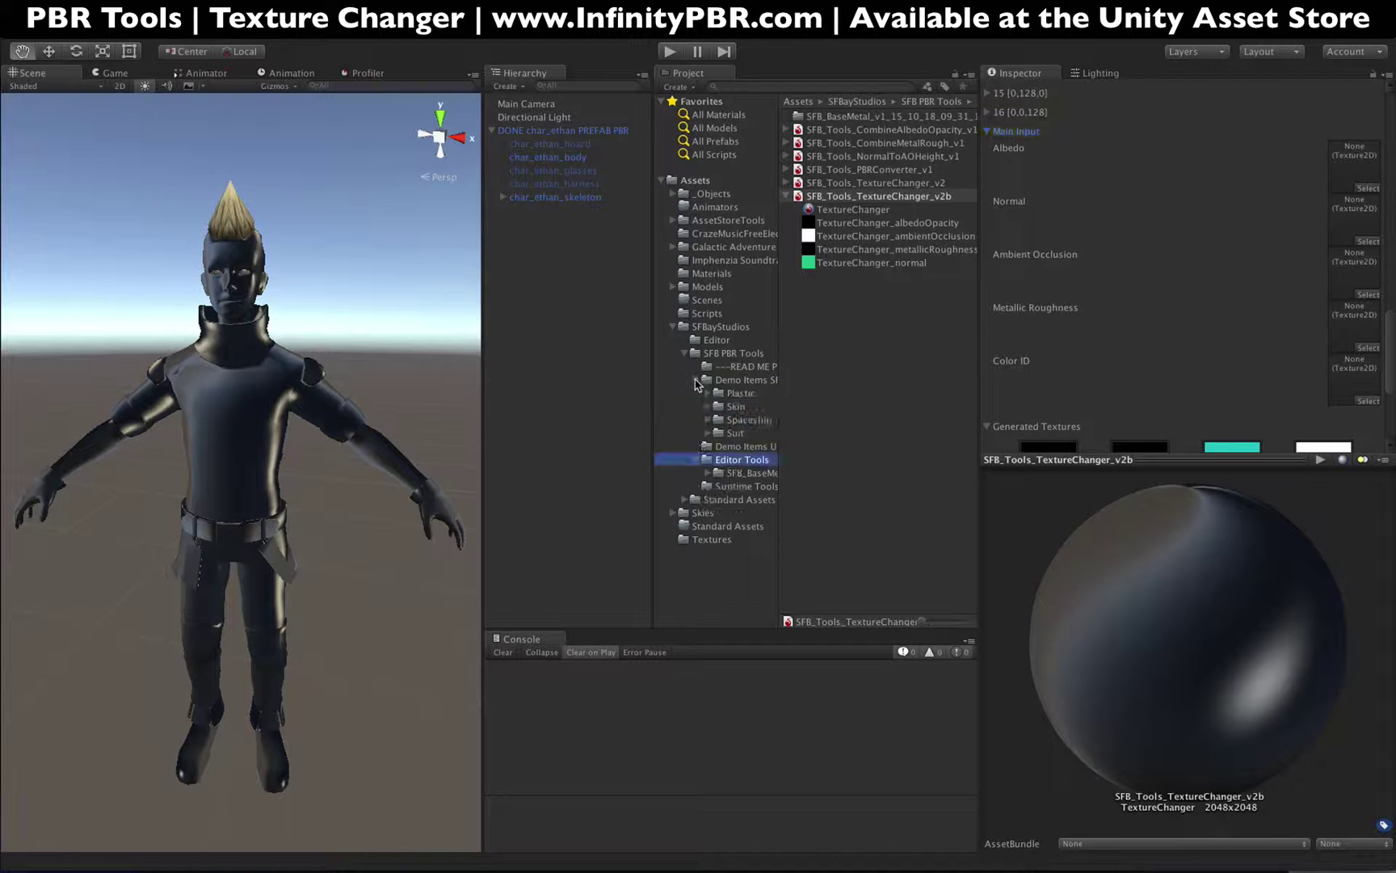
left_click(708, 406)
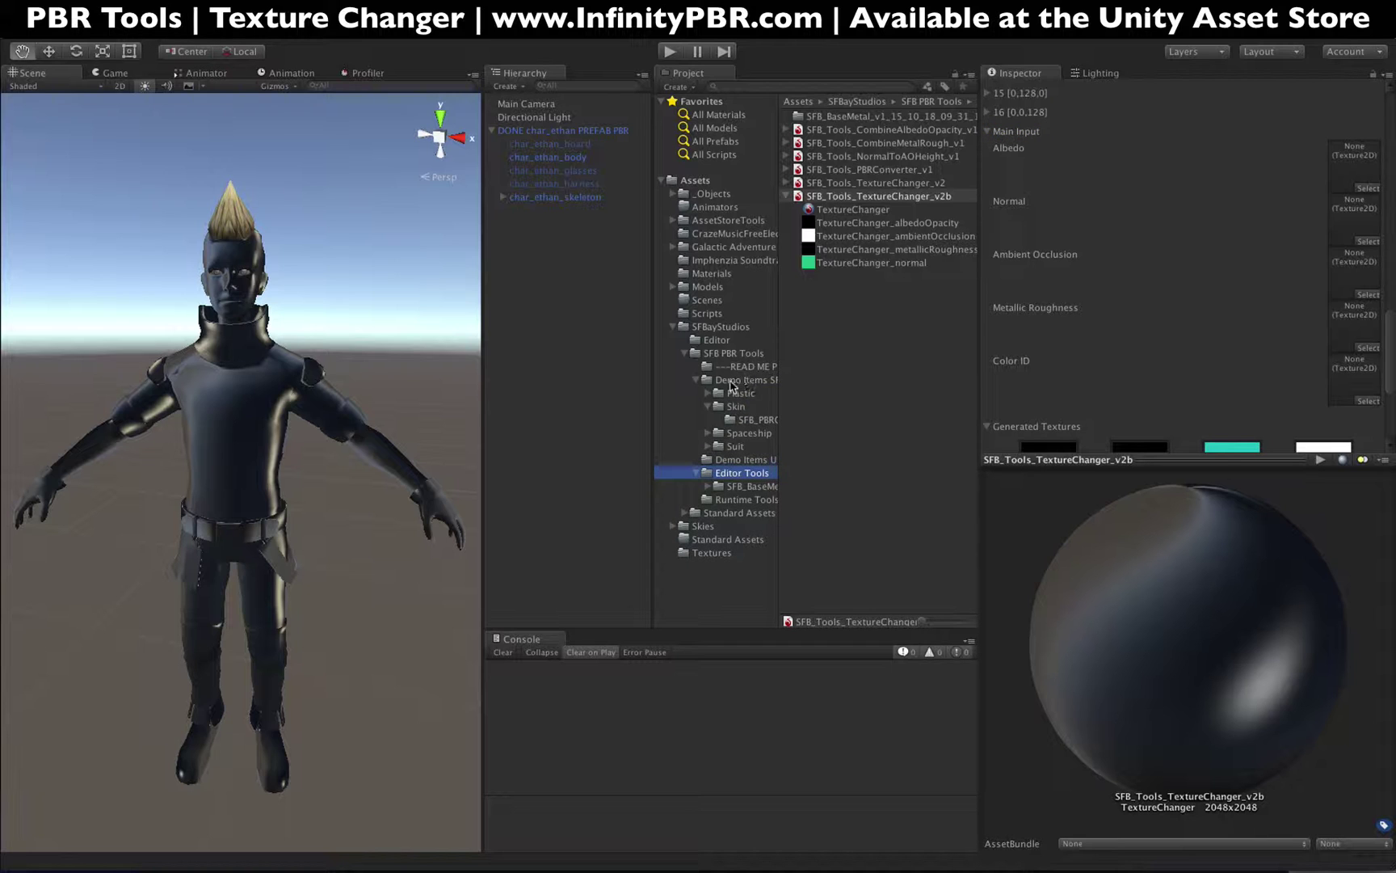
left_click(739, 421)
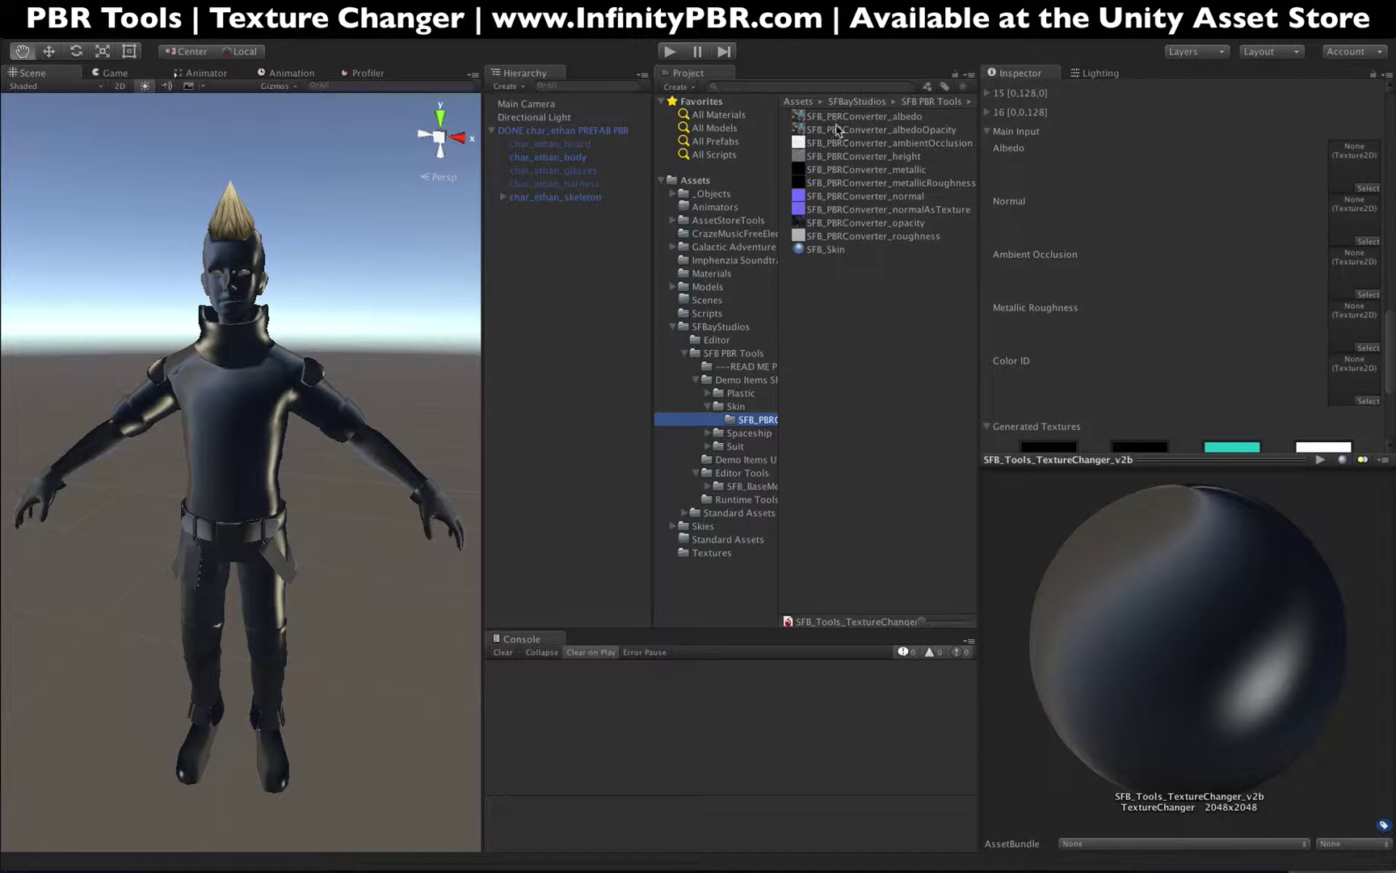
left_click_drag(832, 121, 1357, 166)
left_click_drag(876, 144, 1354, 277)
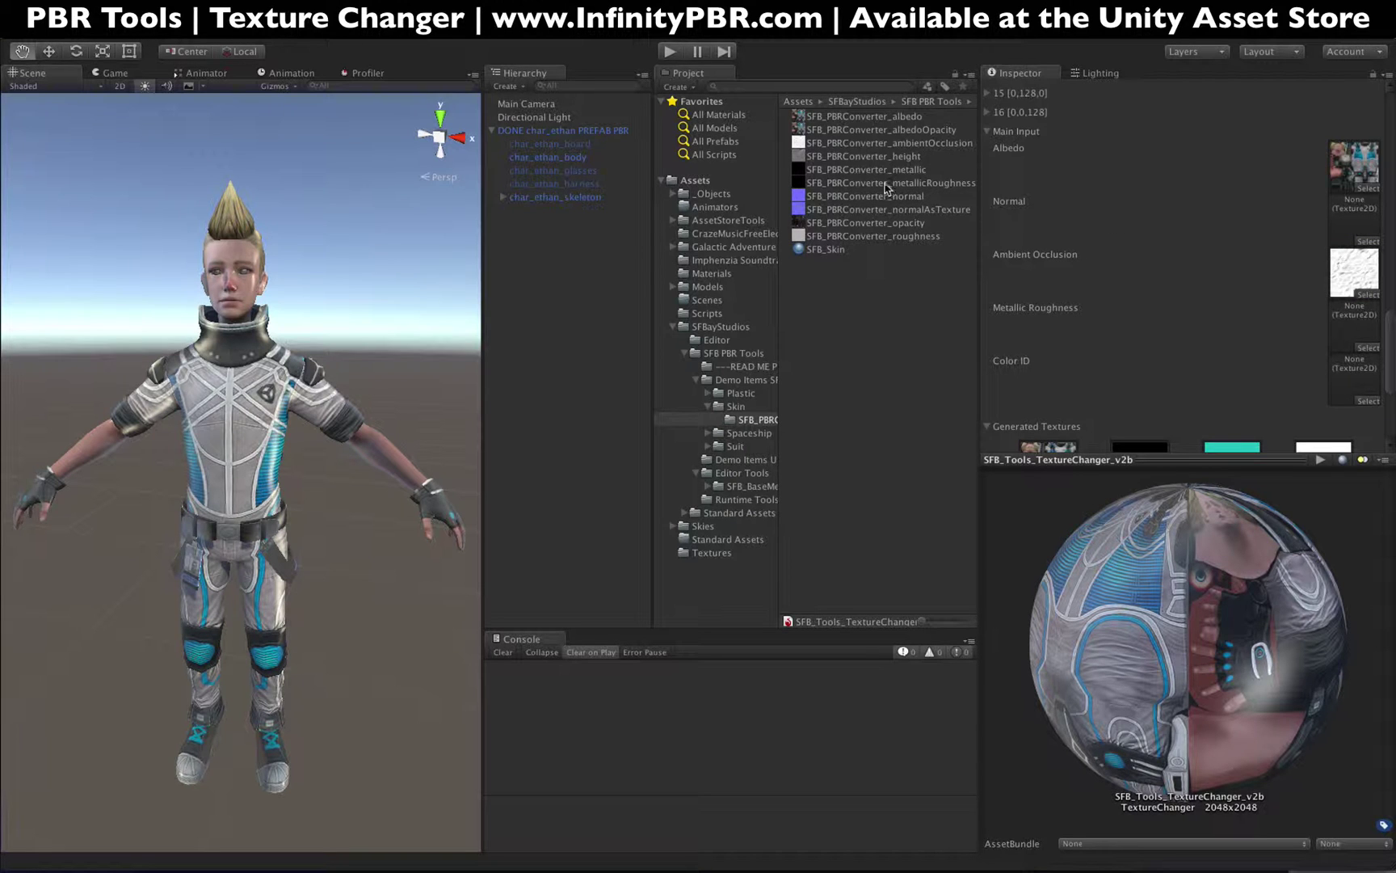
left_click_drag(889, 184, 1355, 341)
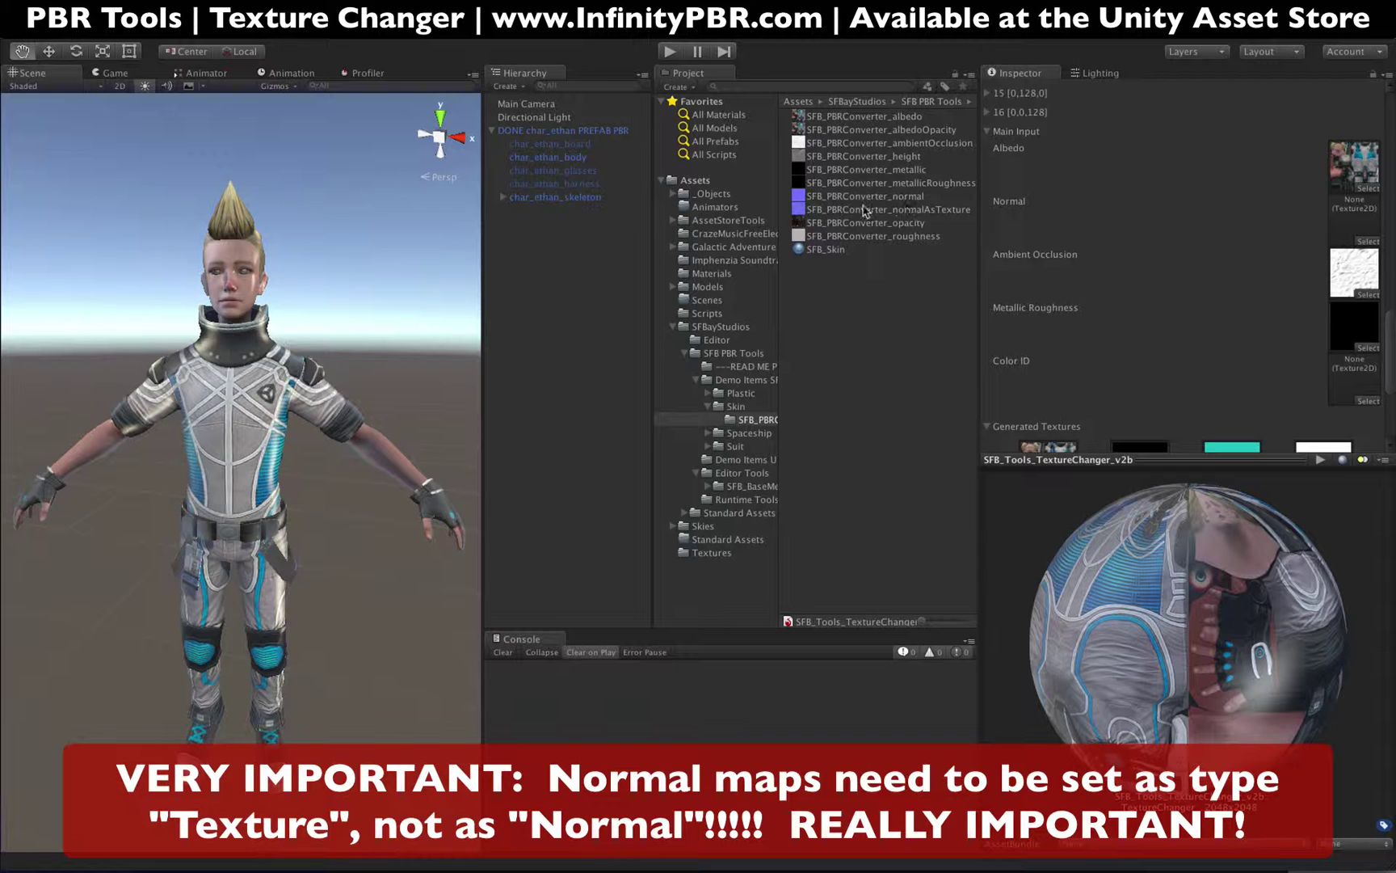
Check the Texture Type import setting of the SFB_PBRConverter_normal and SFB_PBRConverter_normalAsTexture maps.
left_click(917, 198)
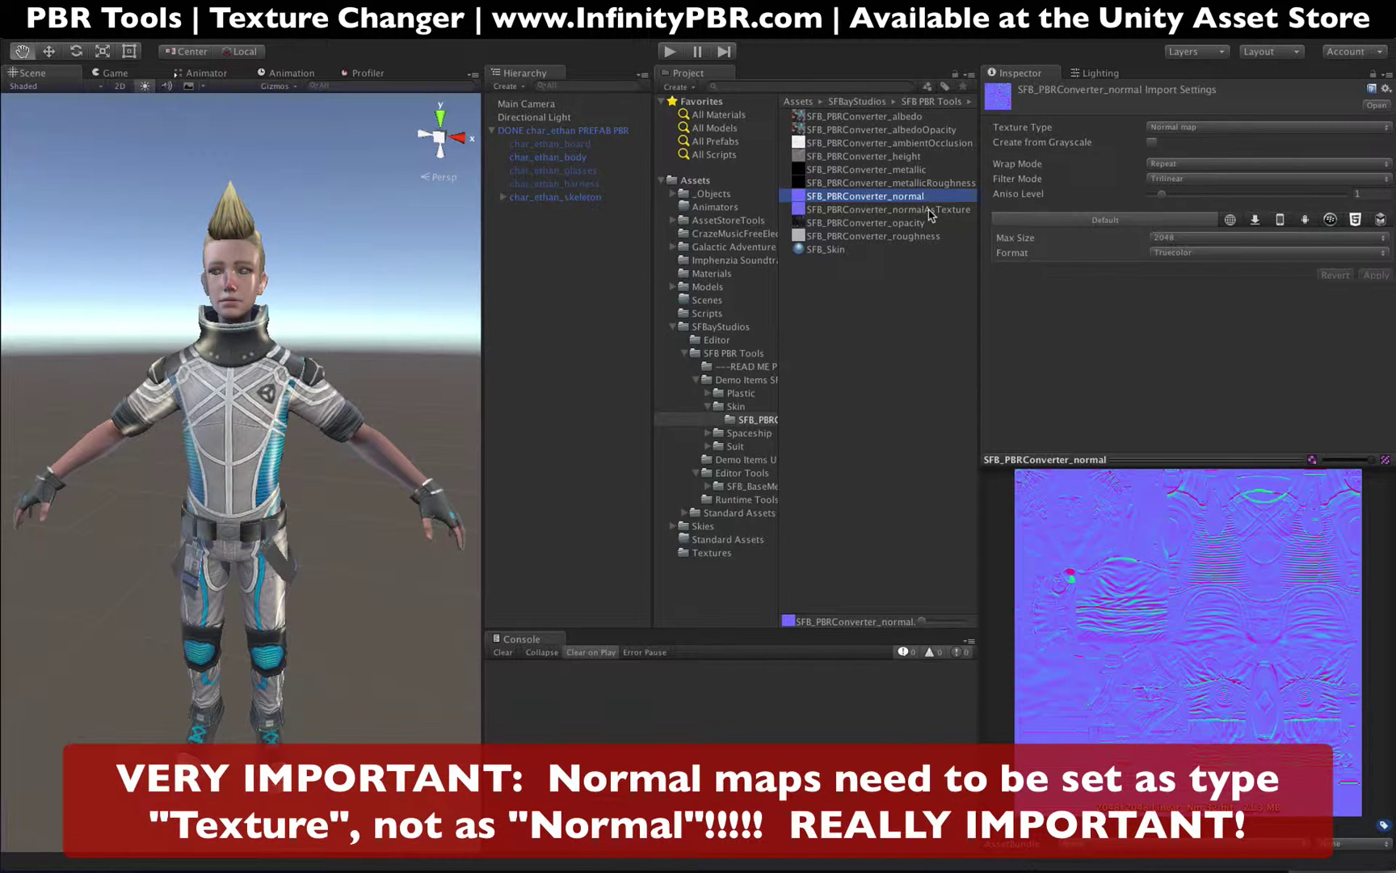
left_click(930, 210)
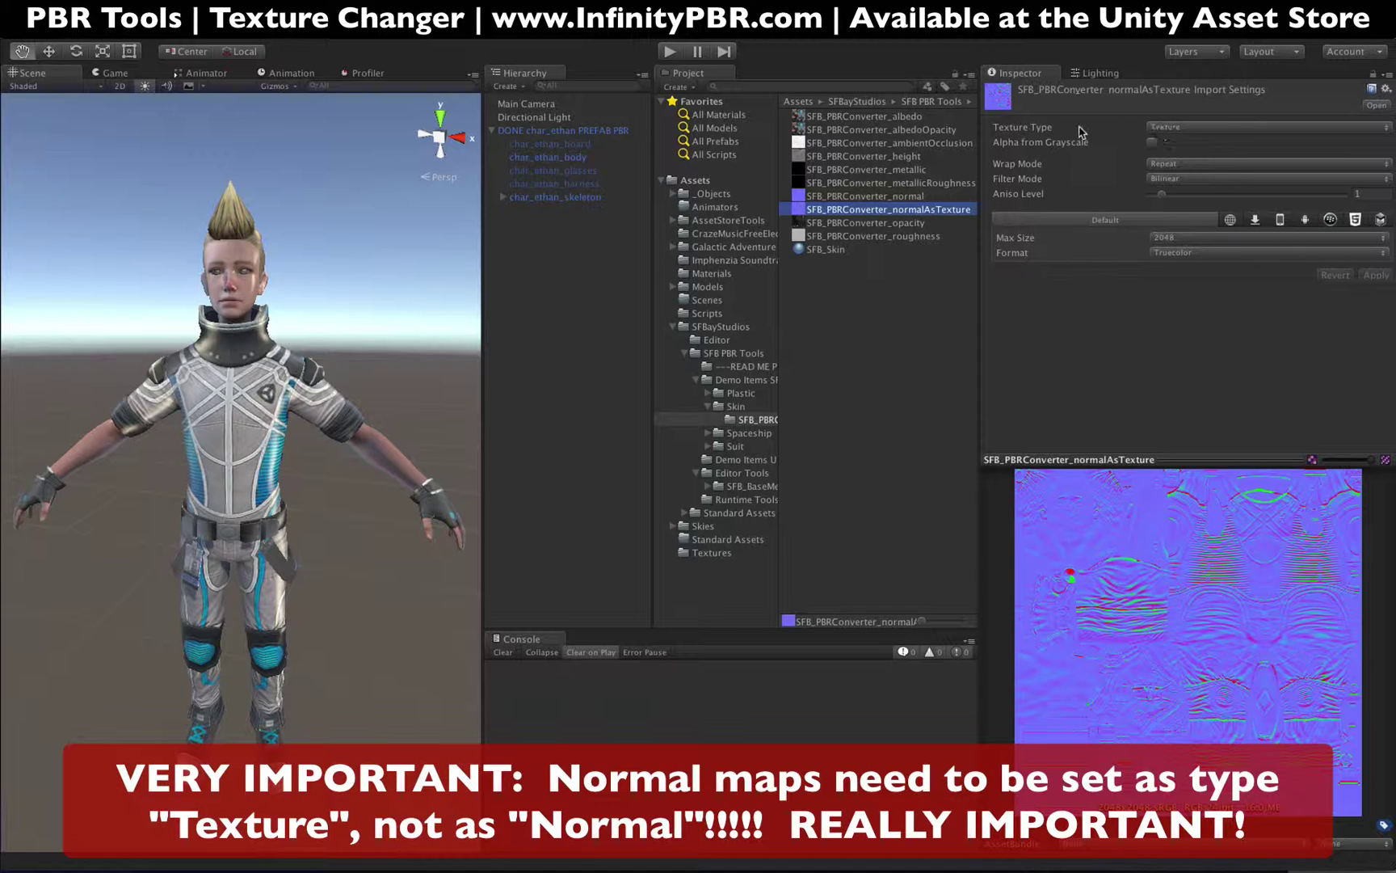
left_click(1197, 128)
left_click(1100, 133)
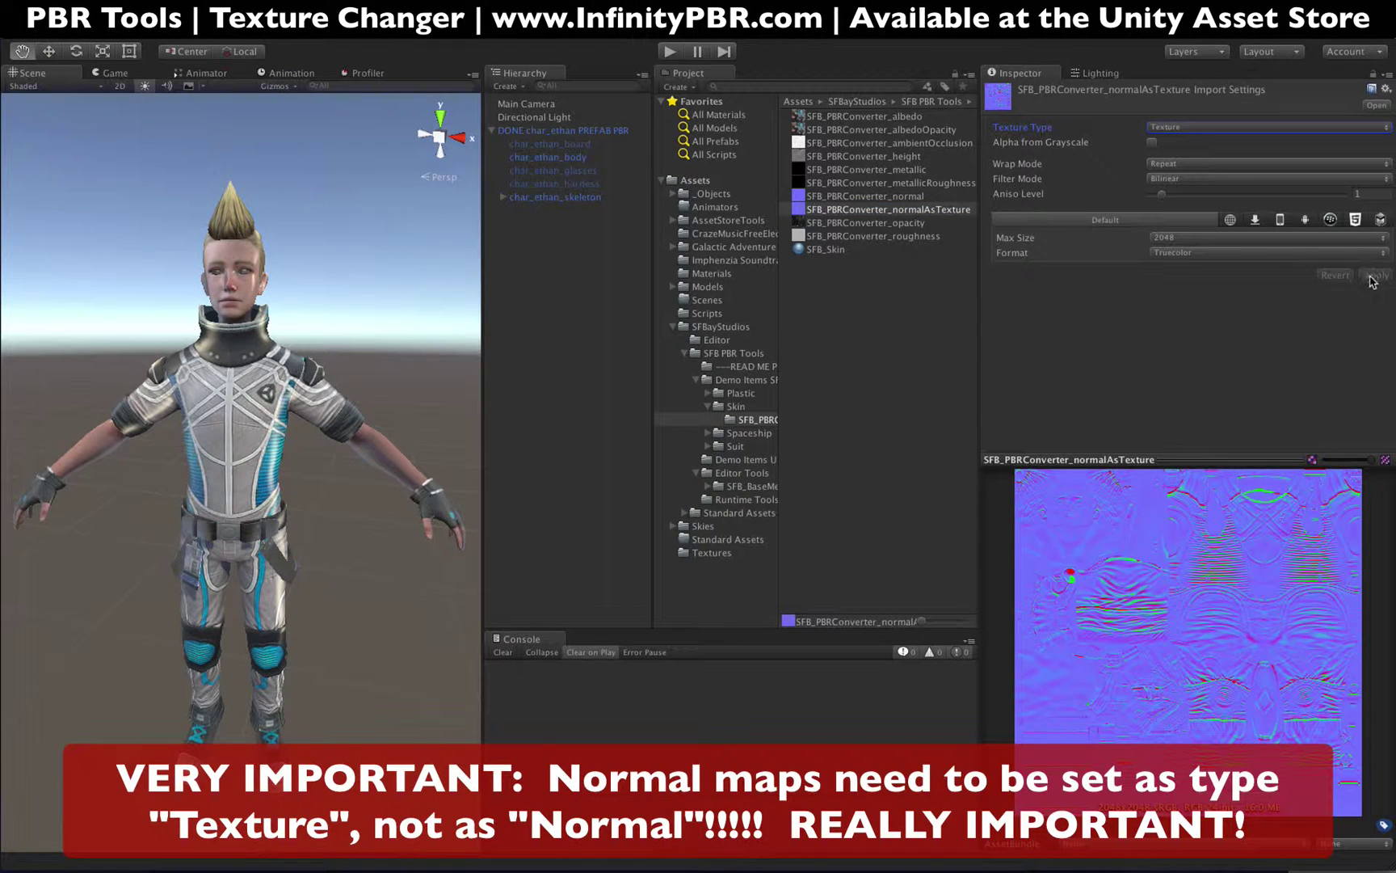
Assign SFB_PBRConverter_normalAsTexture to the Normal input of SFB_Tools_TextureChanger_v2b.
left_click(745, 486)
left_click(737, 473)
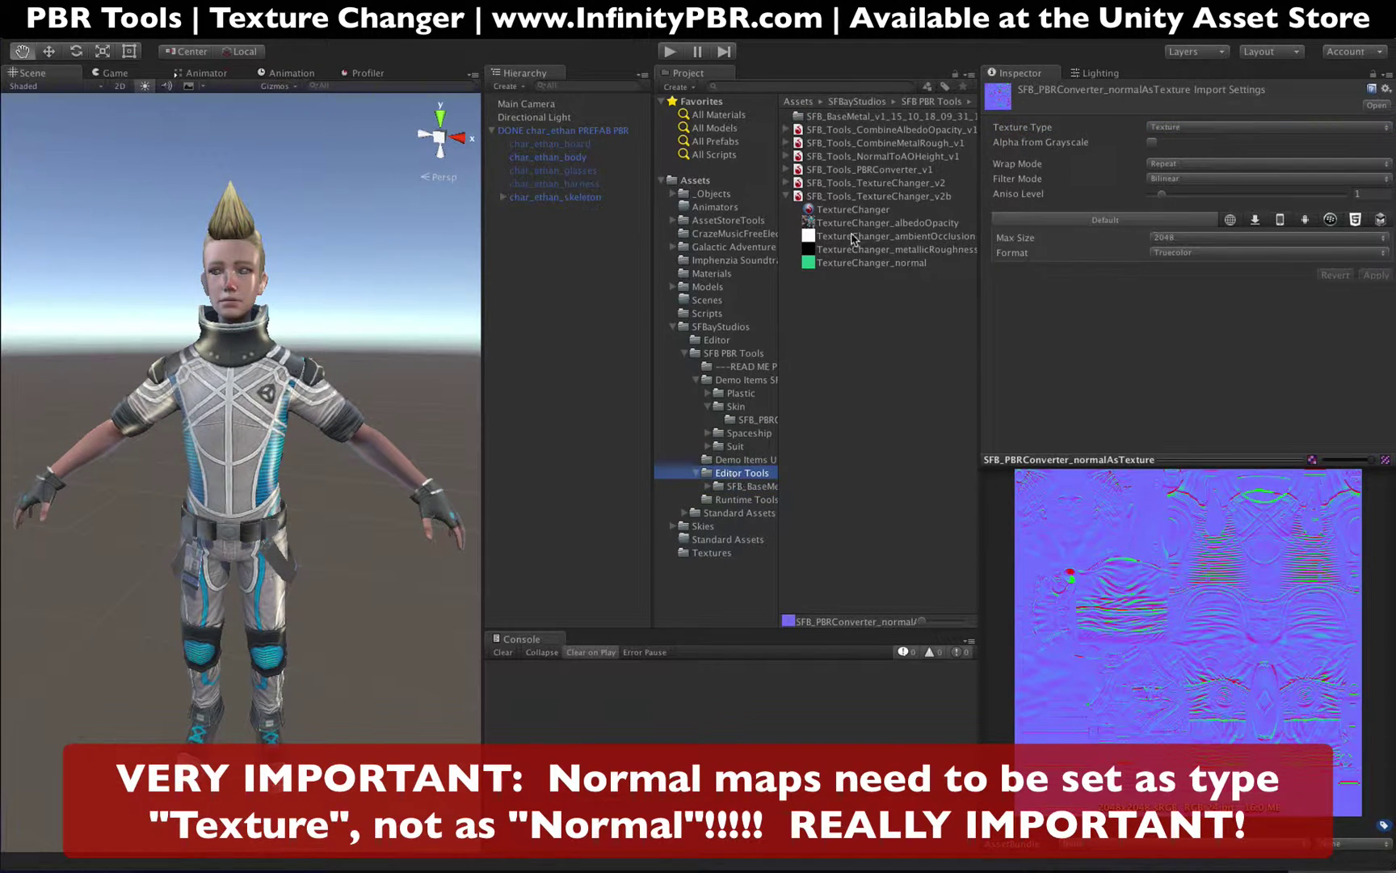
left_click(847, 196)
scroll(1228, 325, "down", 10)
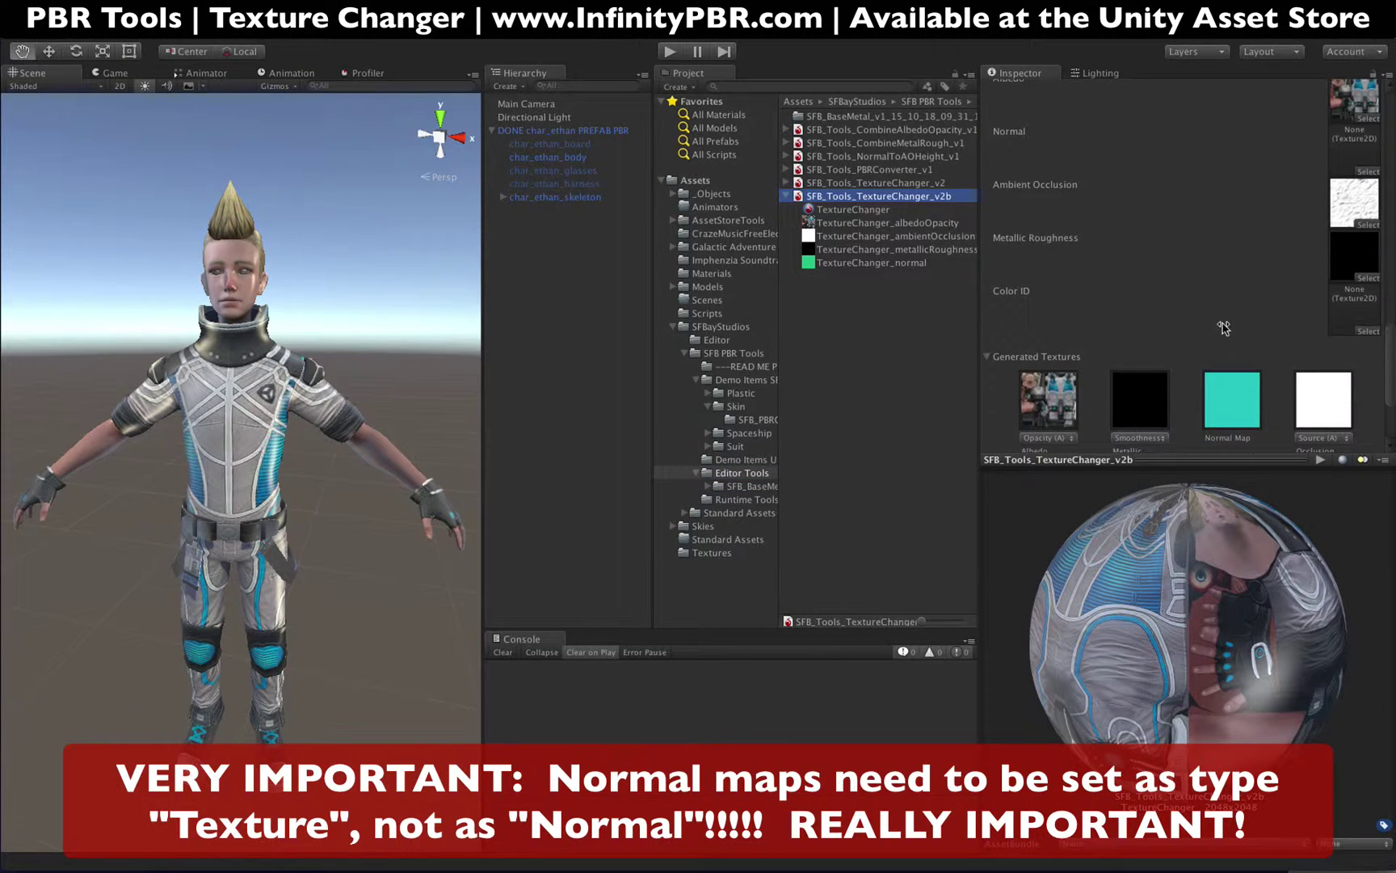
scroll(1224, 327, "up", 1)
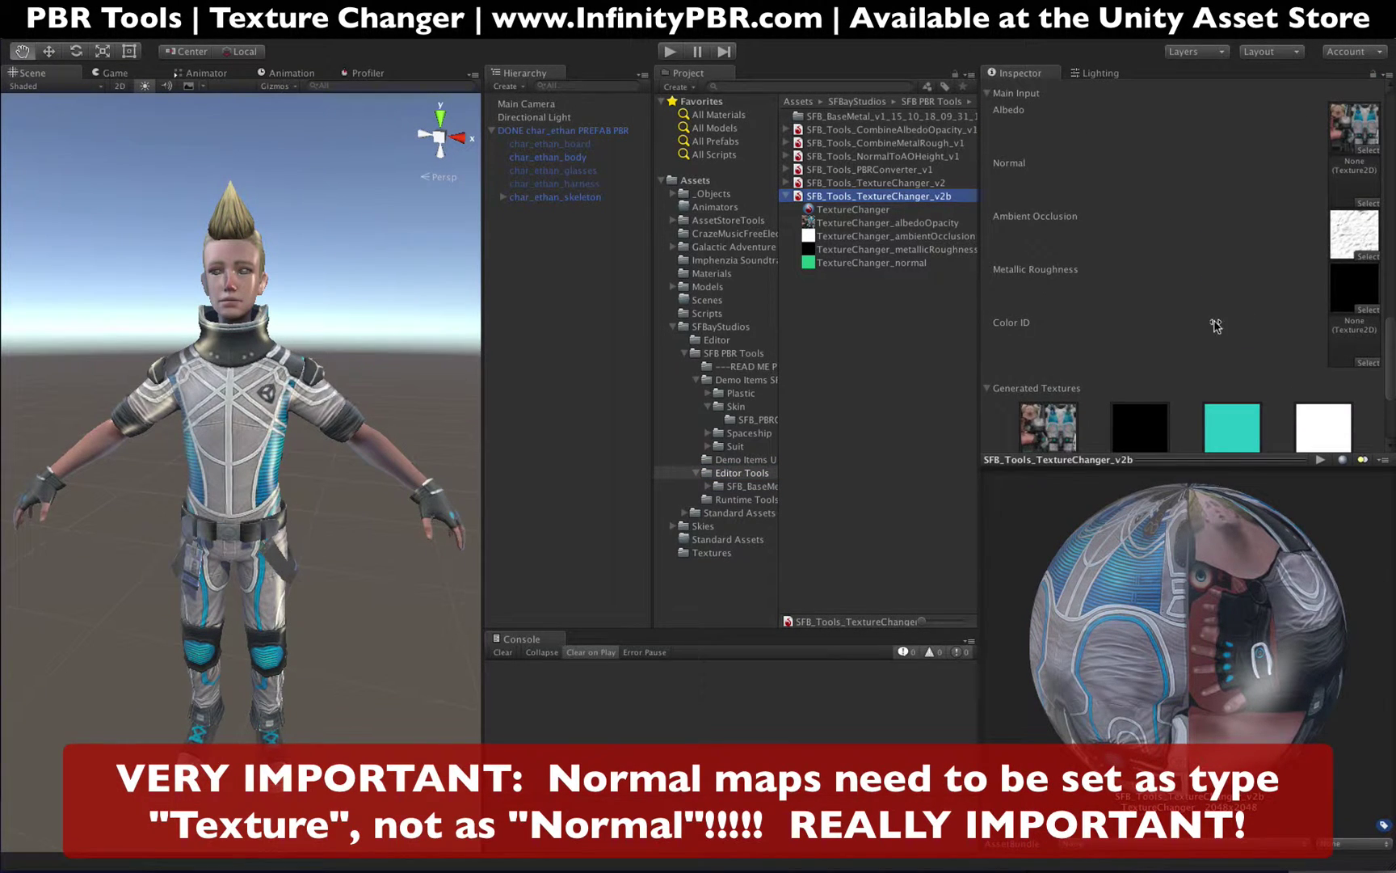
left_click(758, 420)
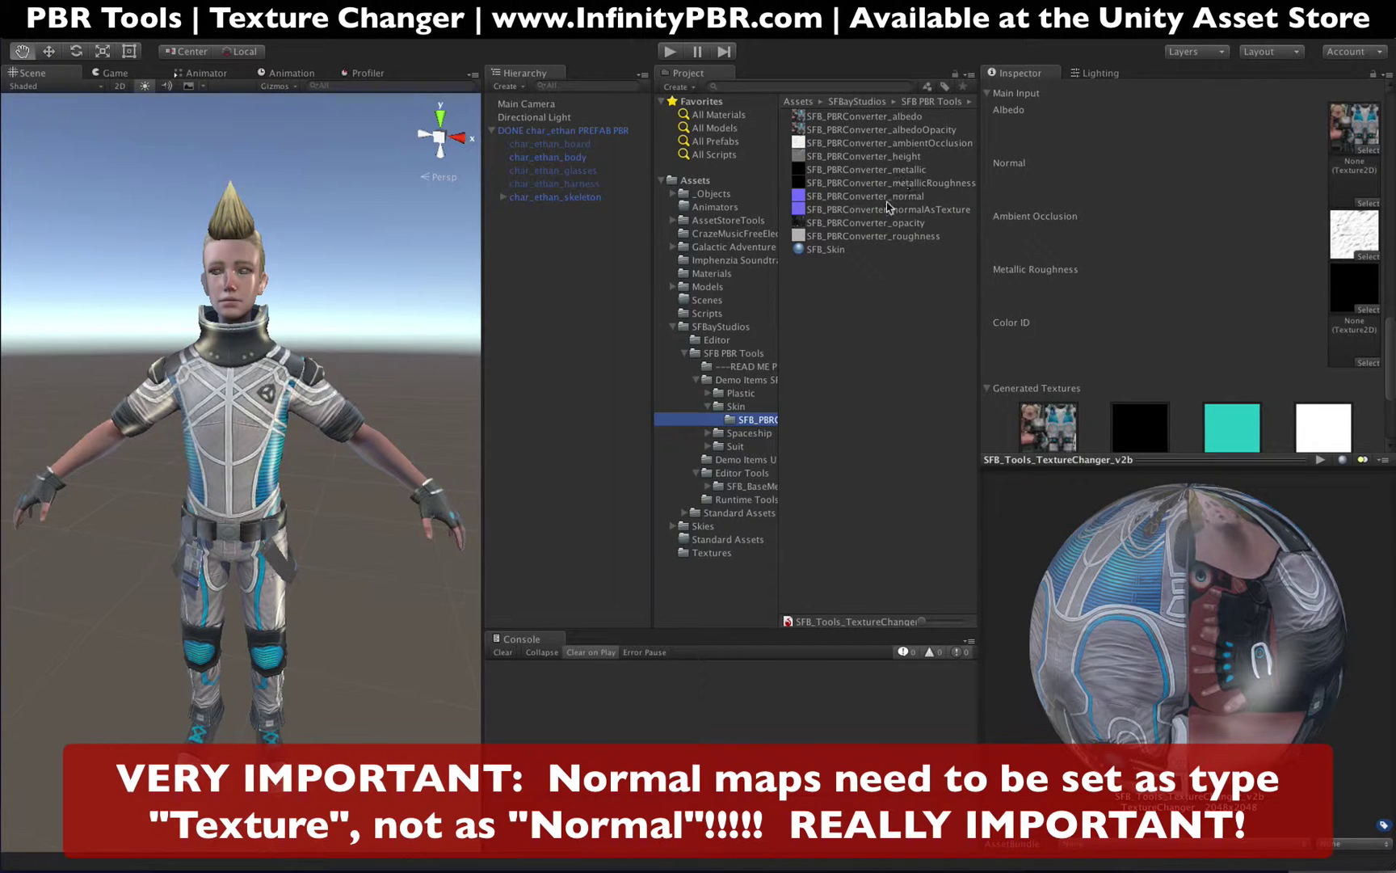
left_click_drag(887, 206, 1346, 184)
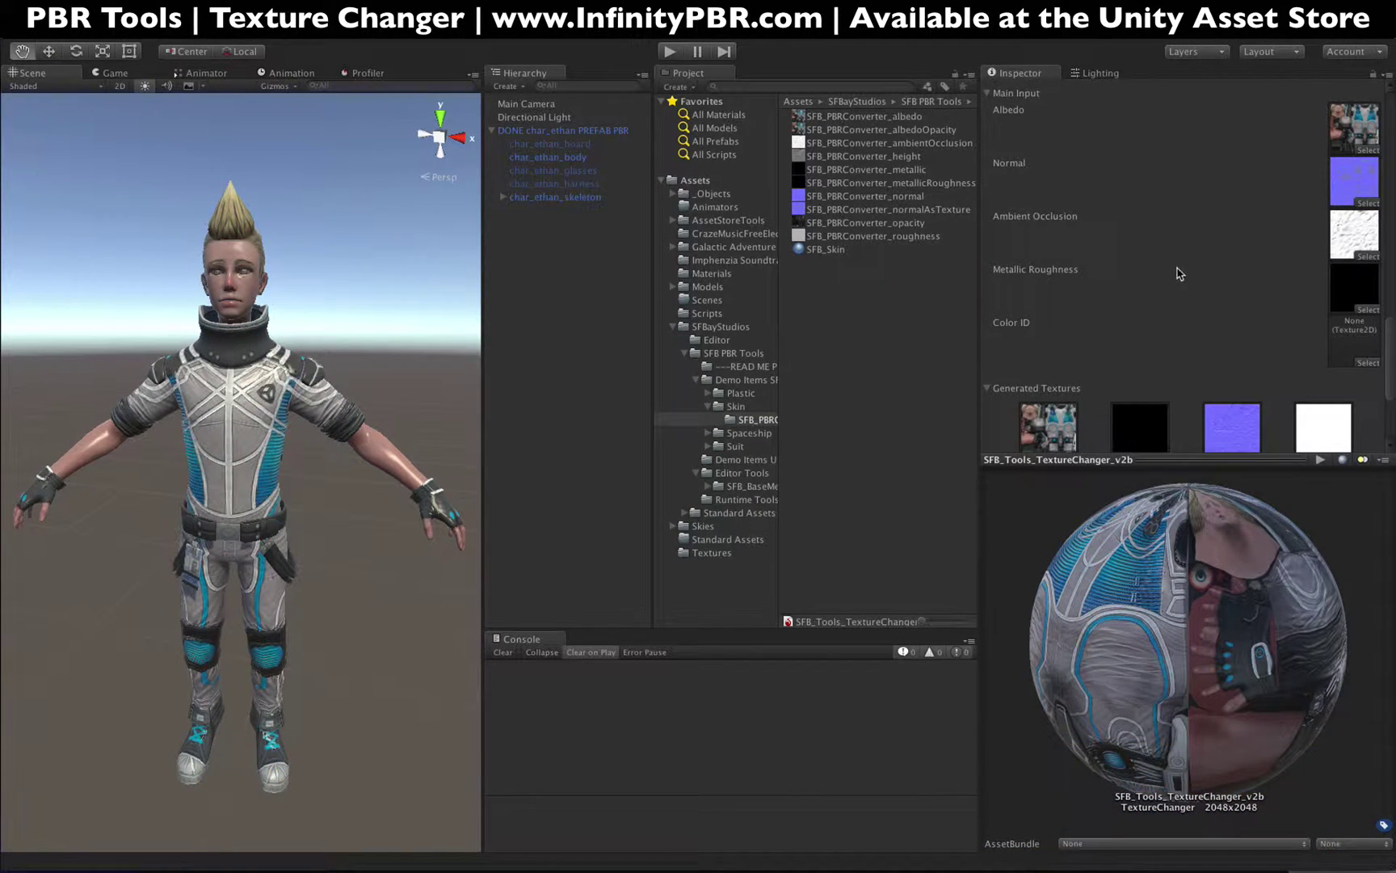
left_click_drag(1198, 646, 1207, 655)
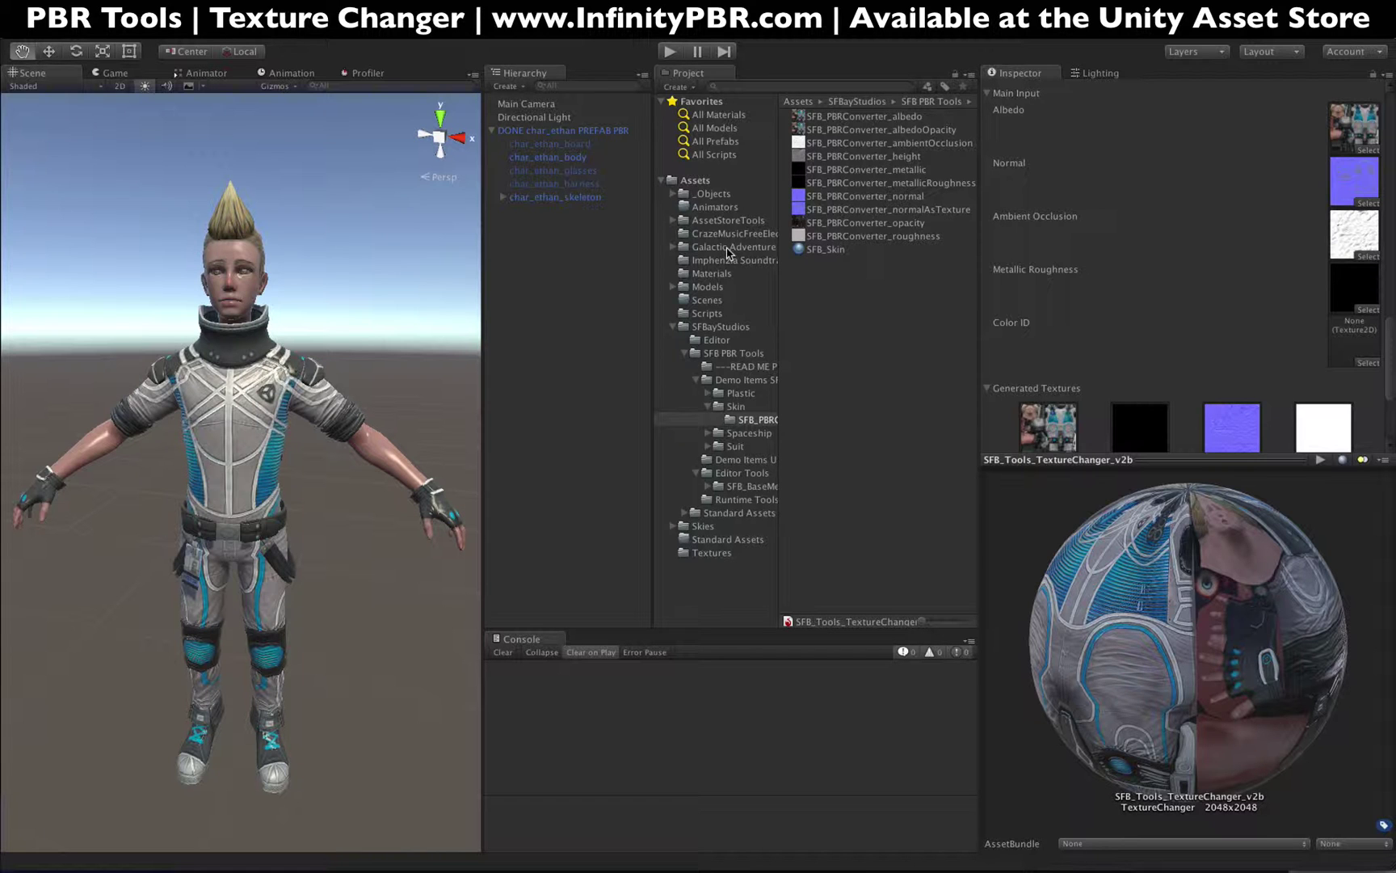
Look over the Texture Masking colour entries of SFB_Tools_TextureChanger_v2b and the EthanColorID_Suit.png map in Photoshop.
scroll(1145, 290, "up", 10)
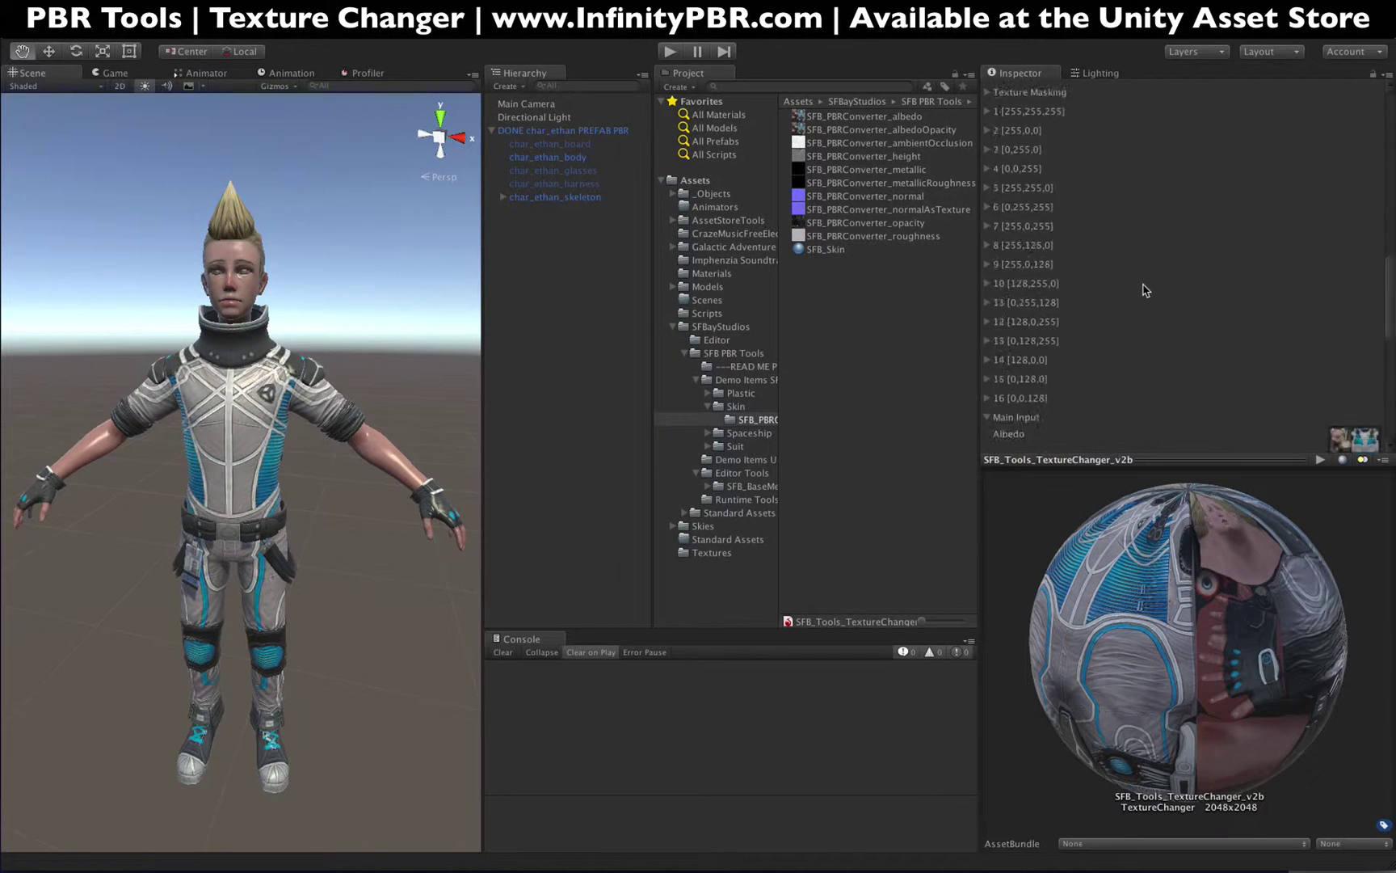
scroll(1145, 290, "up", 1)
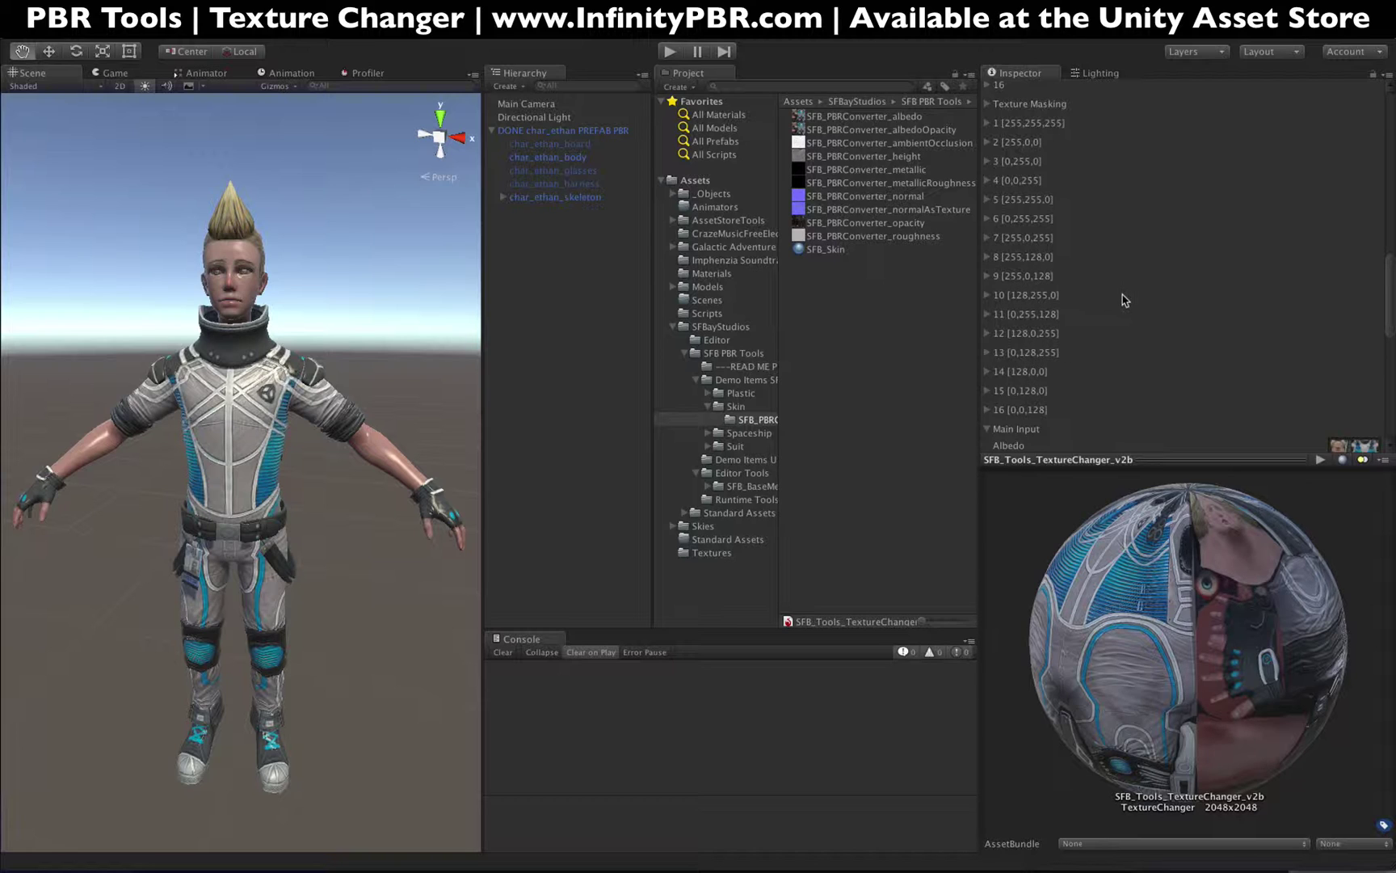
scroll(1124, 295, "down", 4)
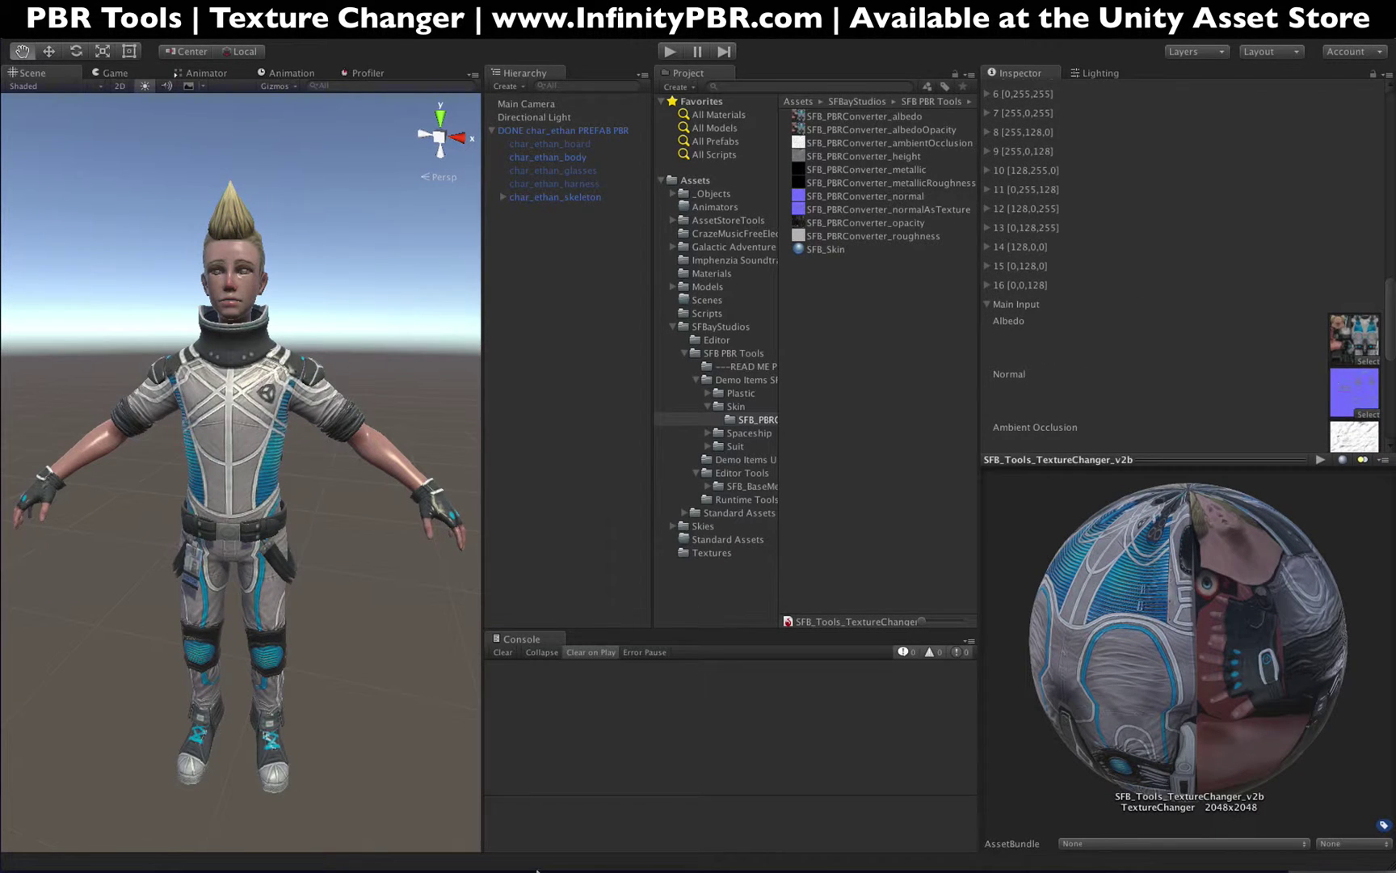
mouse_move(522, 850)
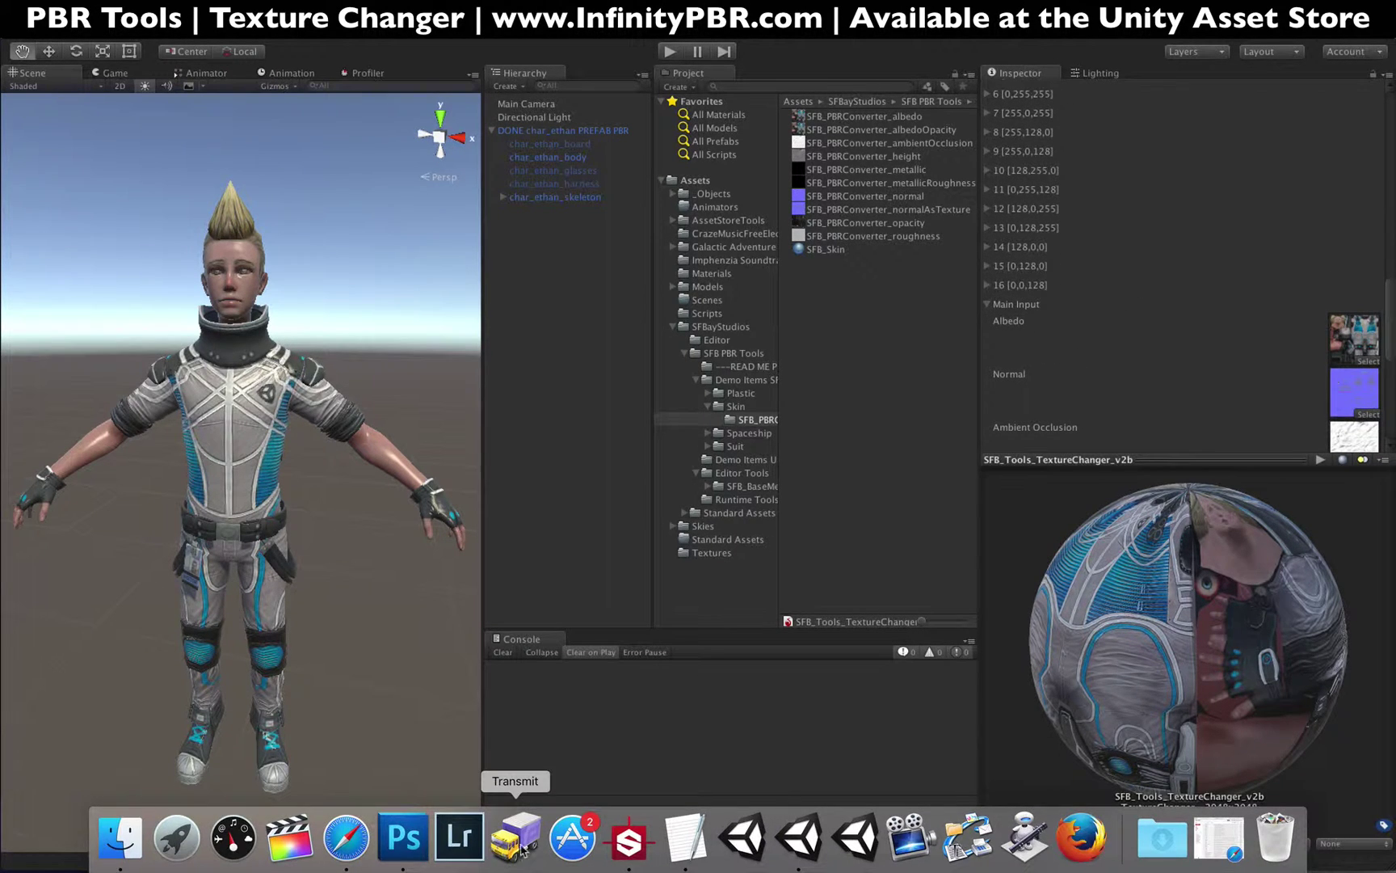
left_click(403, 838)
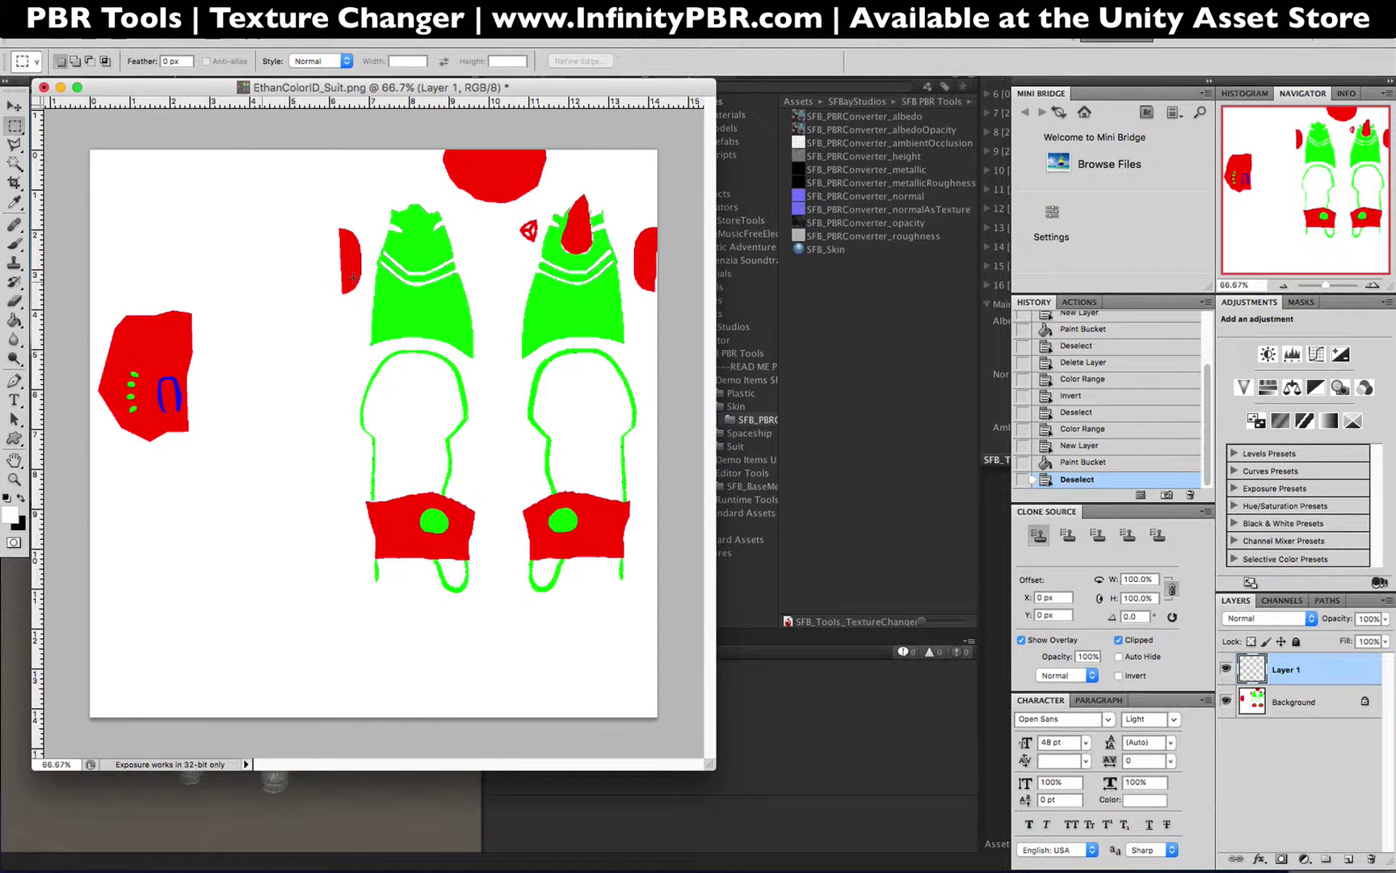
left_click(873, 317)
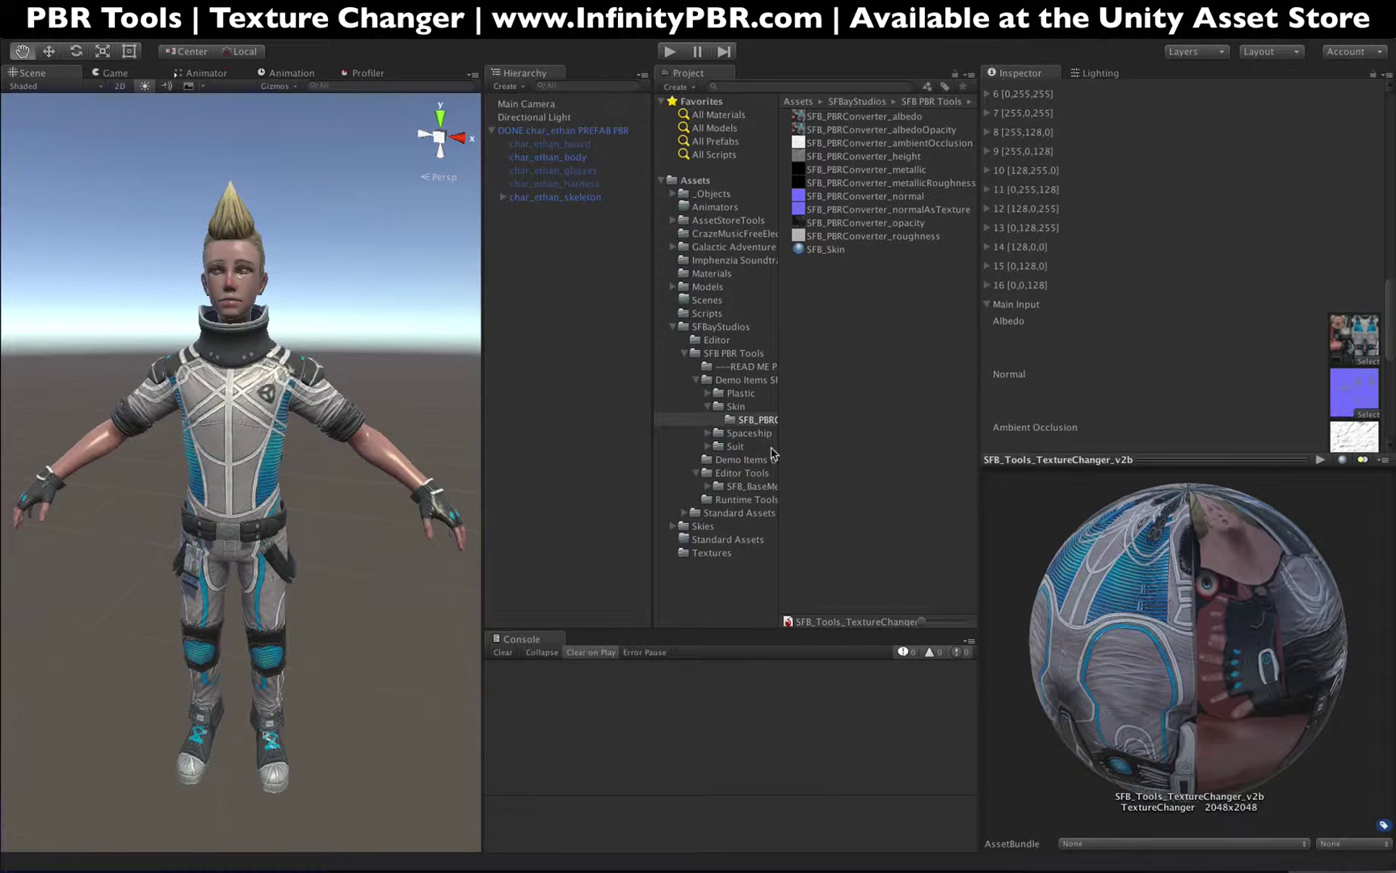
Open the char_cyberKid_dff texture from the Demo Items folder below the Suit folder in Photoshop.
left_click(737, 407)
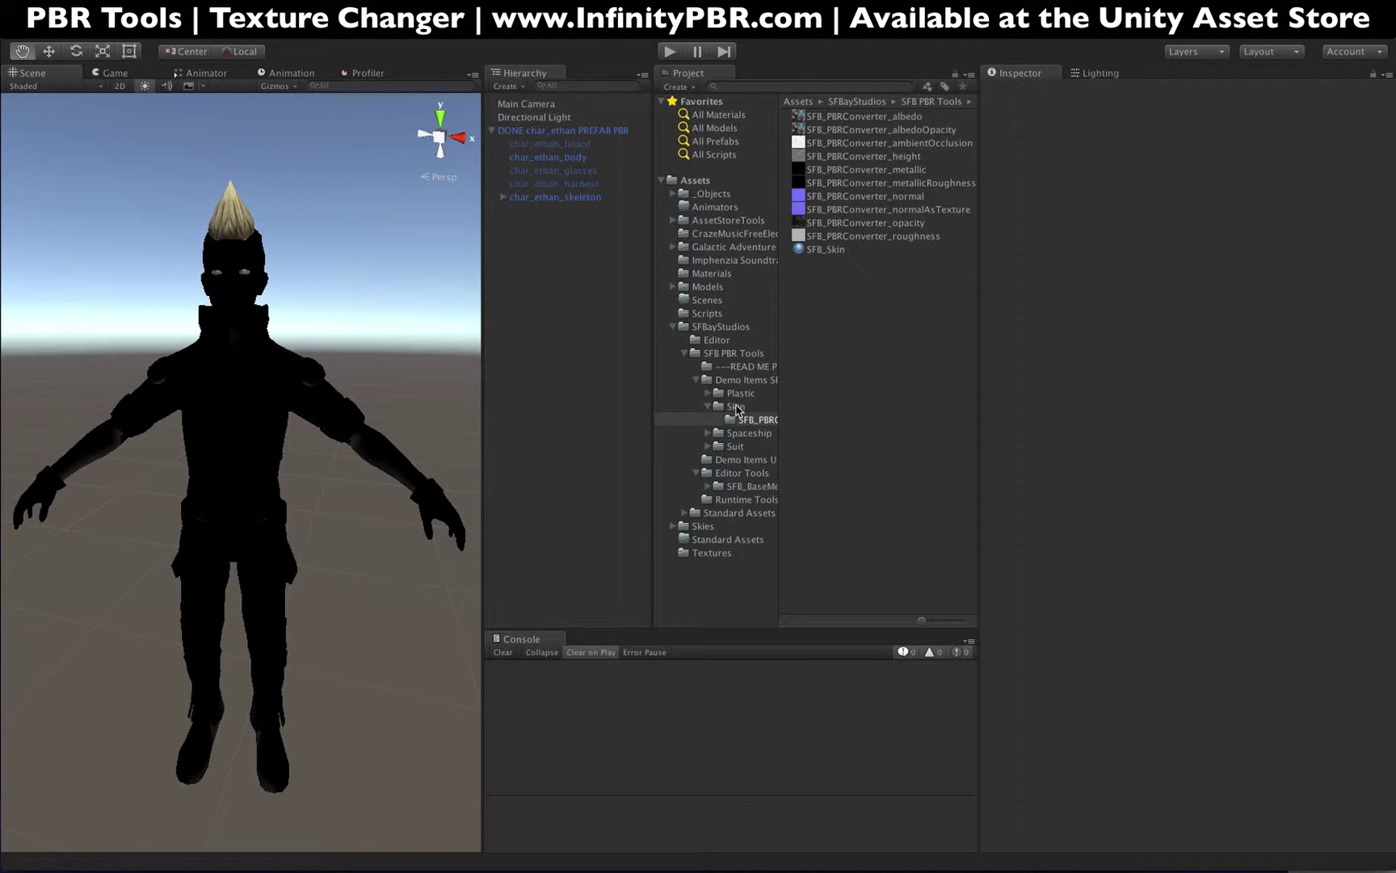
left_click(742, 460)
left_click(819, 183)
left_click_drag(819, 186, 399, 848)
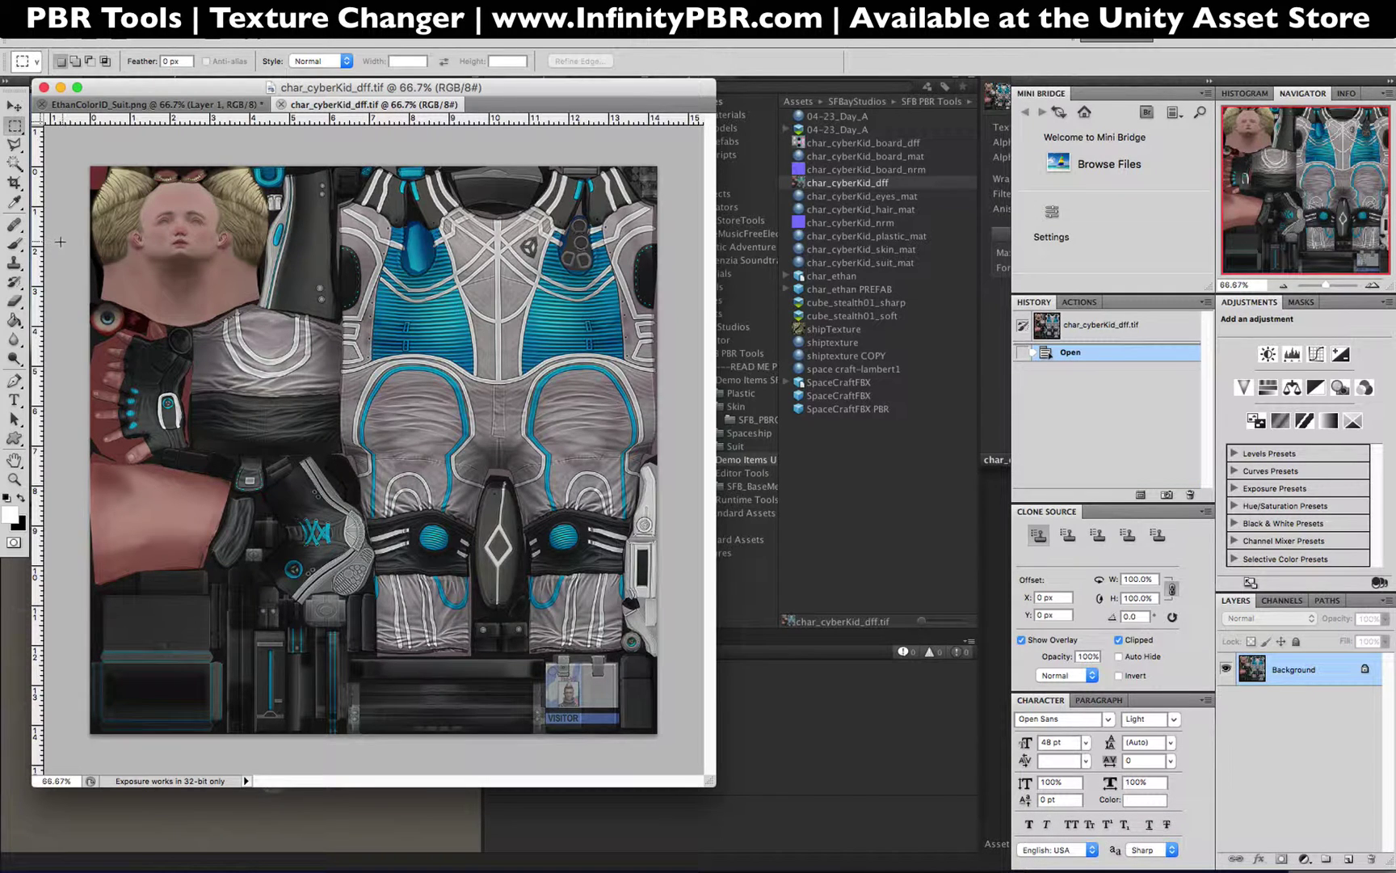
Copy the whole char_cyberKid_dff.tif image and paste it as a new layer into EthanColorID_Suit.png.
key("super+a")
key("super+c")
key("ctrl+Tab")
key("super+v")
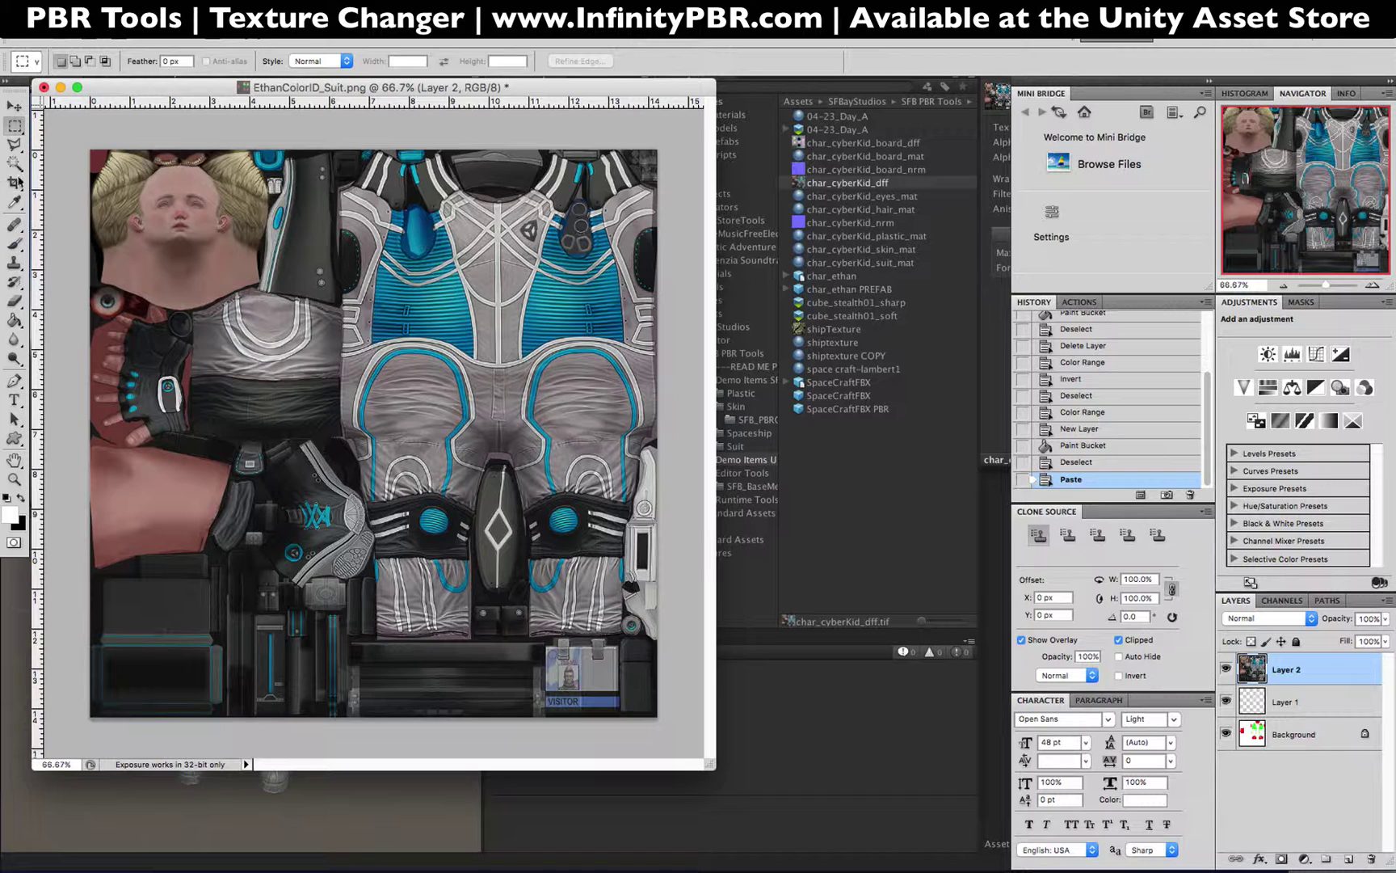
Select the bare arm skin area below the glove on the pasted texture with the Polygonal Lasso.
left_click(14, 146)
scroll(171, 440, "up", 3, "alt")
left_click(363, 369)
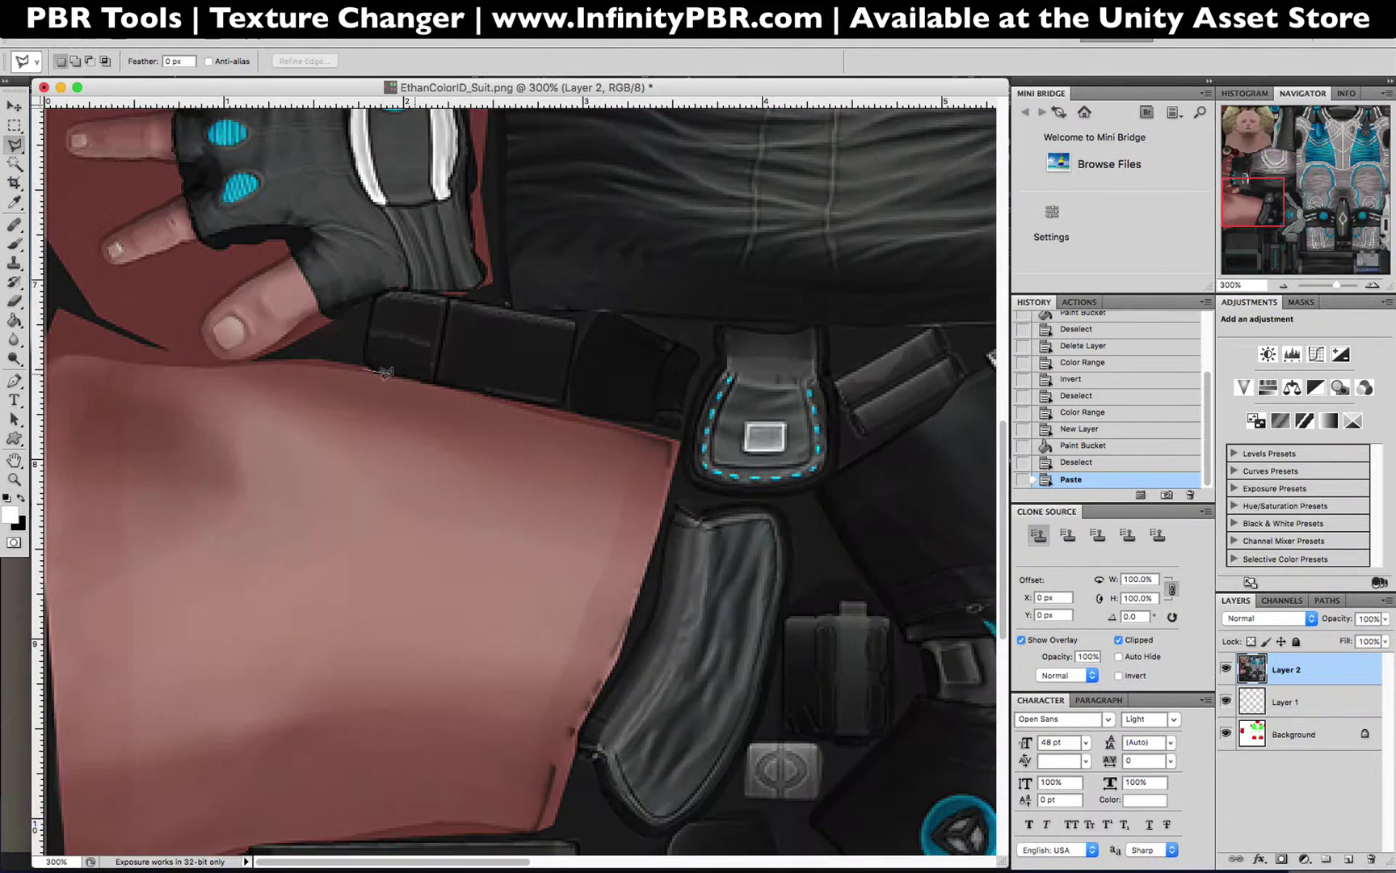
left_click(677, 441)
scroll(618, 649, "down", 2)
left_click(576, 673)
left_click(553, 768)
left_click(224, 807)
scroll(224, 800, "down", 2)
left_click(48, 203)
left_click(363, 250)
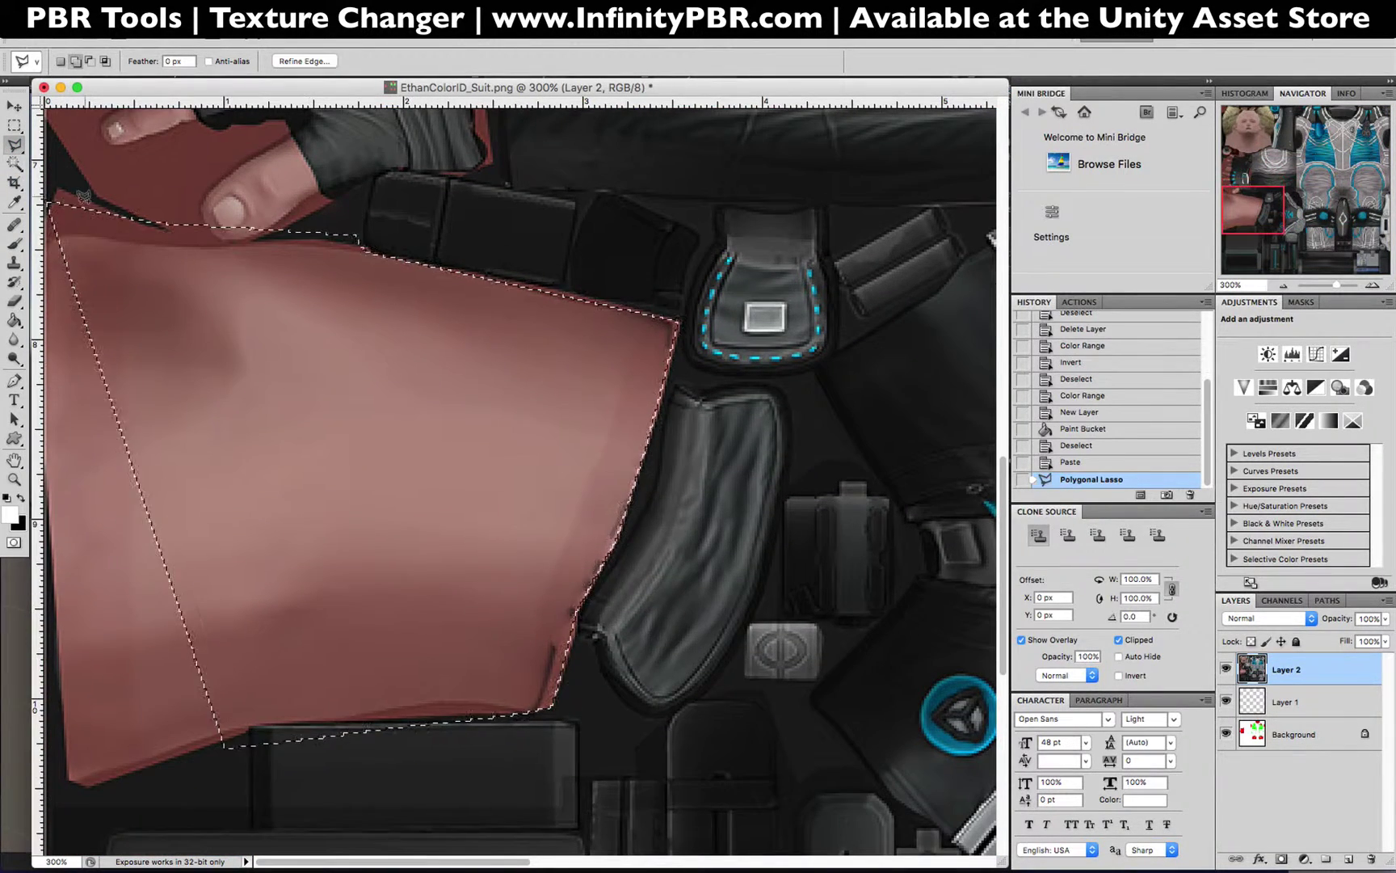
left_click(70, 793)
left_click(240, 774)
left_click(87, 205)
Add the bare fingers and the skin around the glove to the selection with the Polygonal Lasso.
left_click_drag(331, 261, 349, 613)
left_click(196, 173)
left_click(206, 190)
left_click(180, 280)
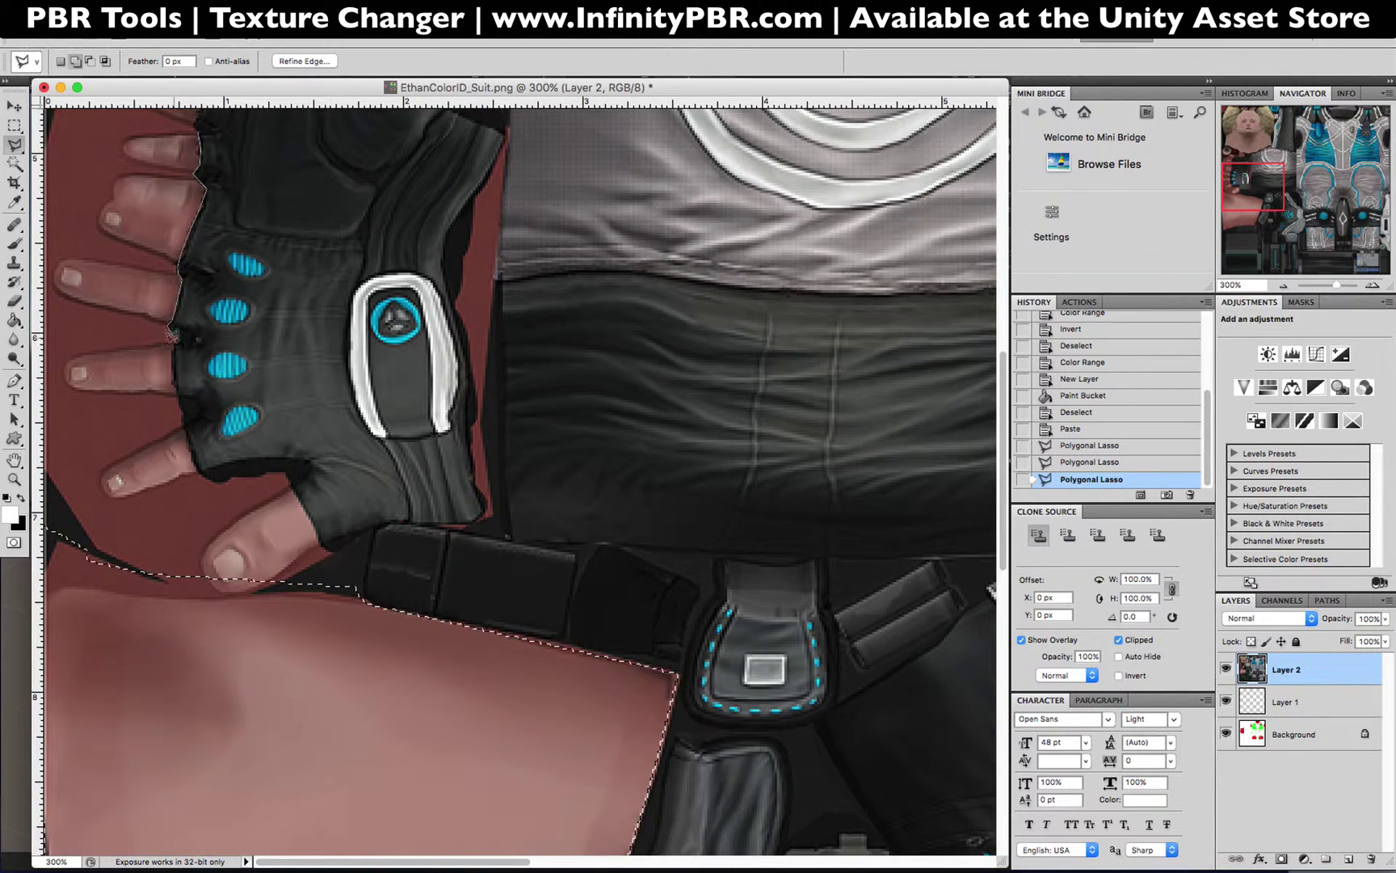
left_click(174, 374)
left_click(216, 503)
left_click(288, 485)
left_click(271, 603)
scroll(48, 371, "up", 3)
left_click(179, 225)
left_click(315, 185)
left_click(385, 252)
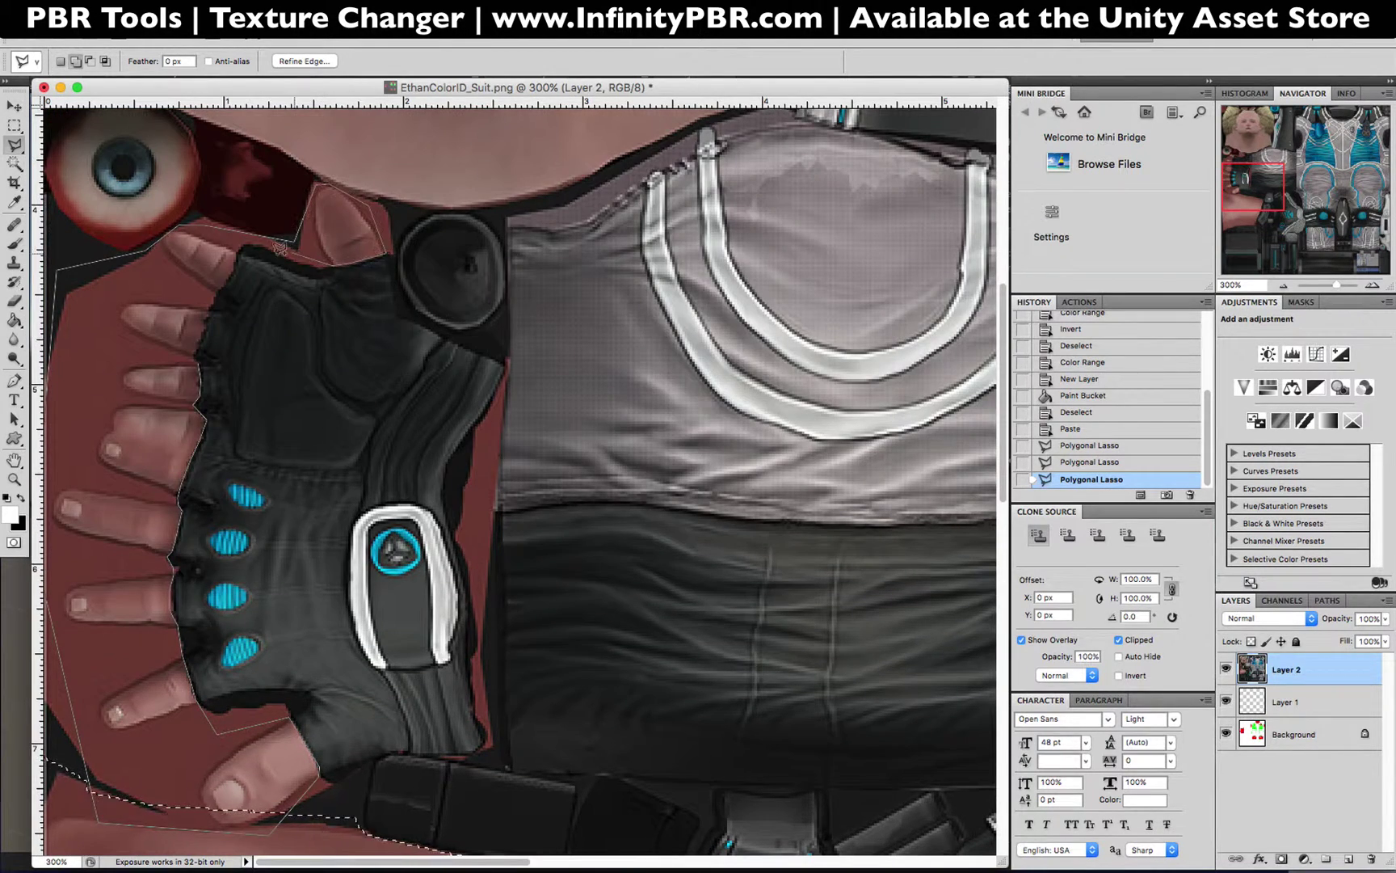
Add the whole head area, including neck, face and hair, to the selection with the Polygonal Lasso.
scroll(279, 246, "up", 7)
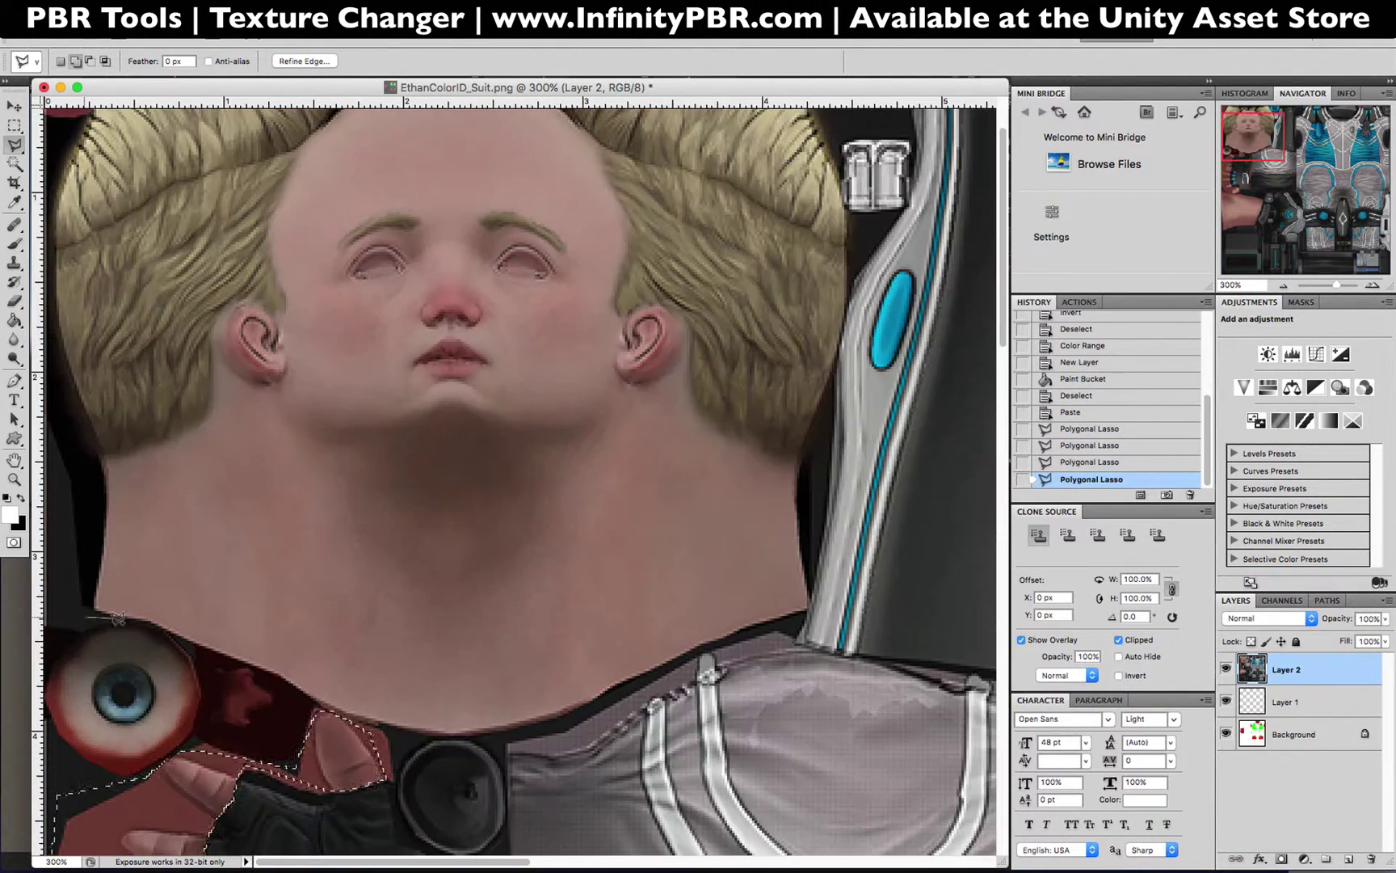
left_click(817, 571)
left_click(852, 276)
scroll(851, 212, "up", 1)
left_click(766, 114)
left_click(602, 129)
left_click(540, 181)
left_click(358, 184)
left_click(249, 121)
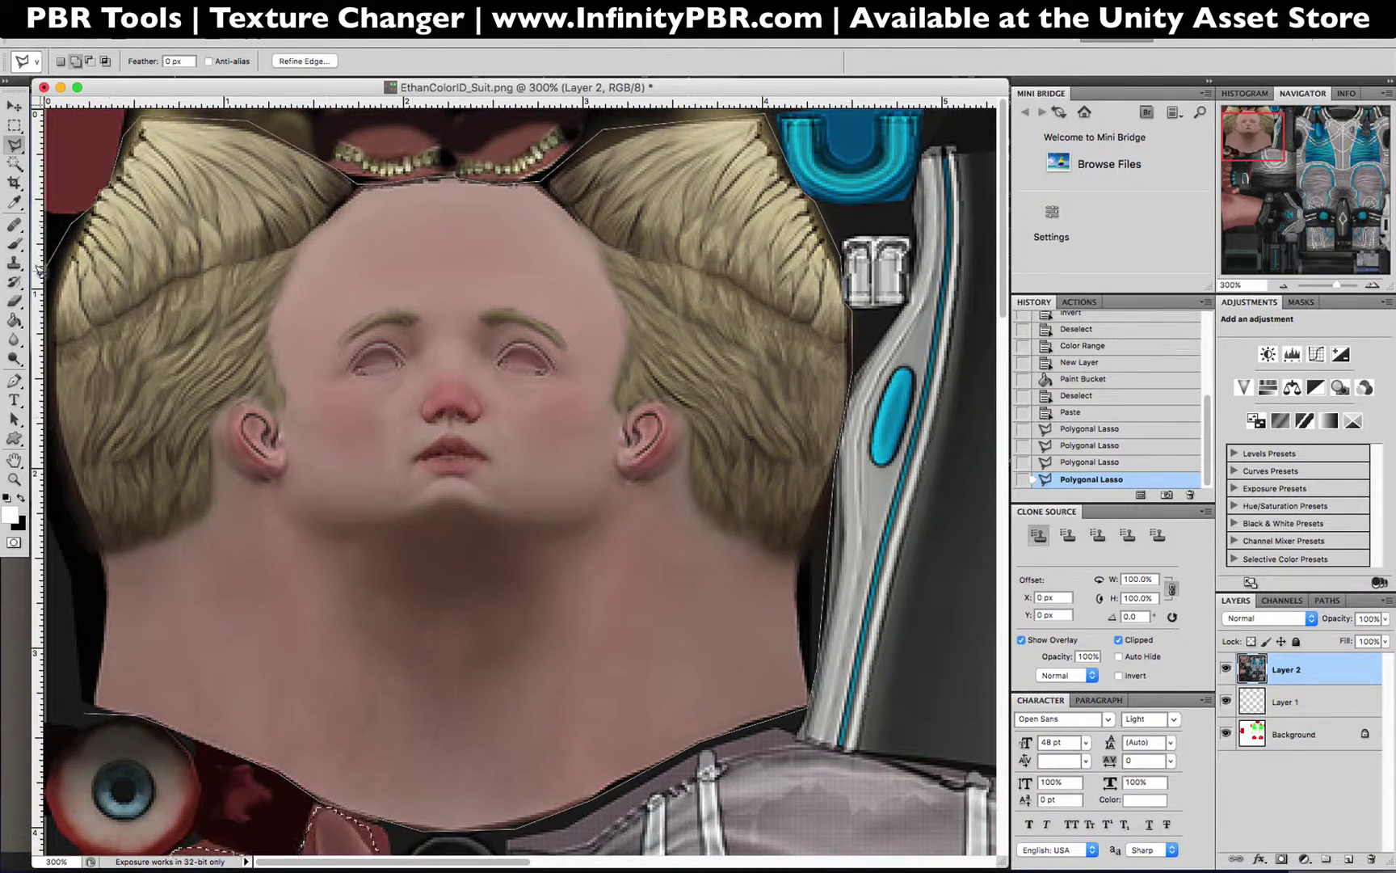
left_click(39, 271)
left_click(54, 560)
left_click(84, 714)
key("super+minus")
key("super+minus")
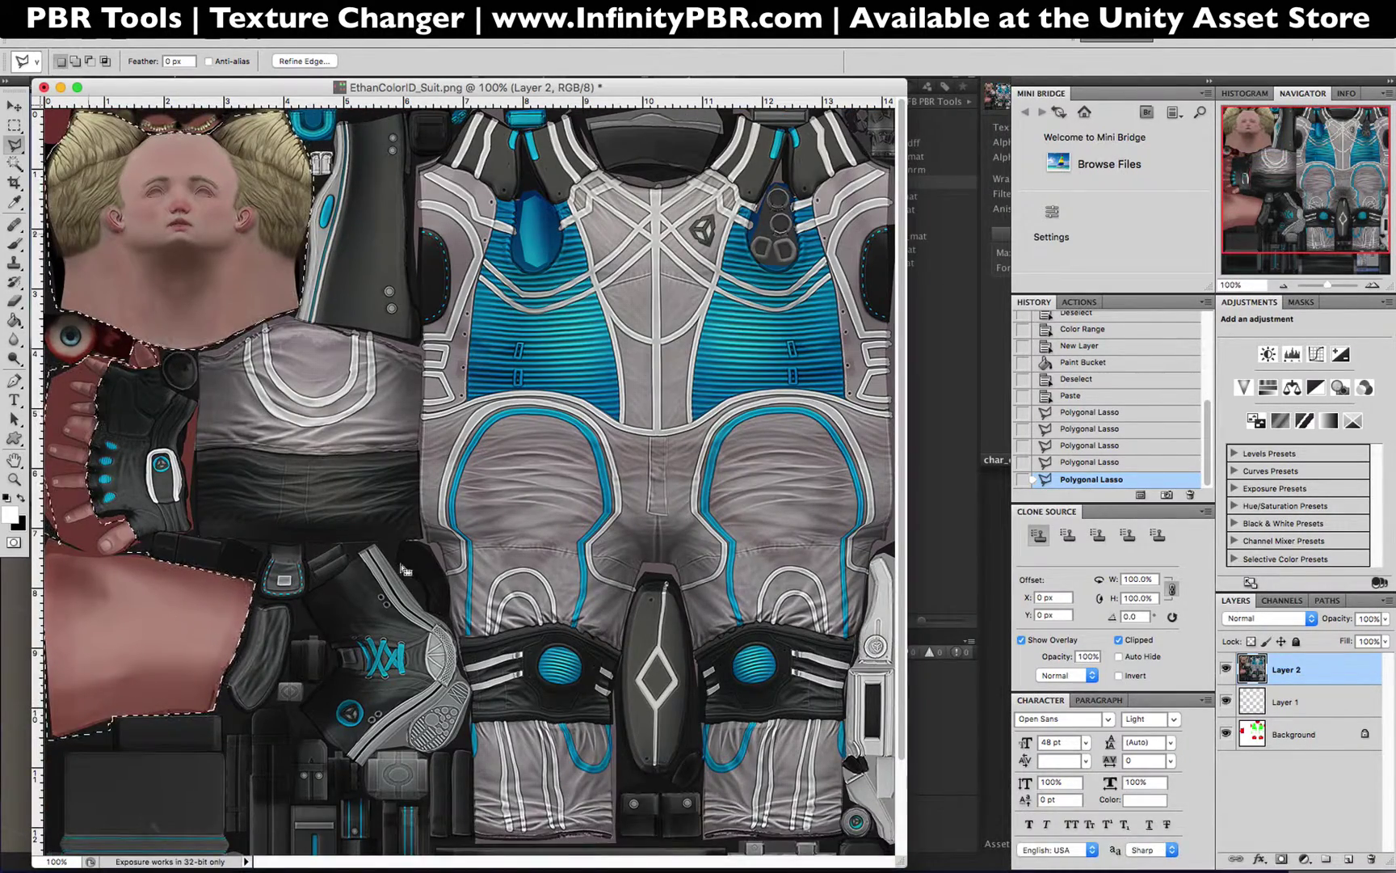
Switch back to Unity and look up the mask colours listed for SFB_Tools_TextureChanger_v2b in the Editor Tools folder.
mouse_move(632, 848)
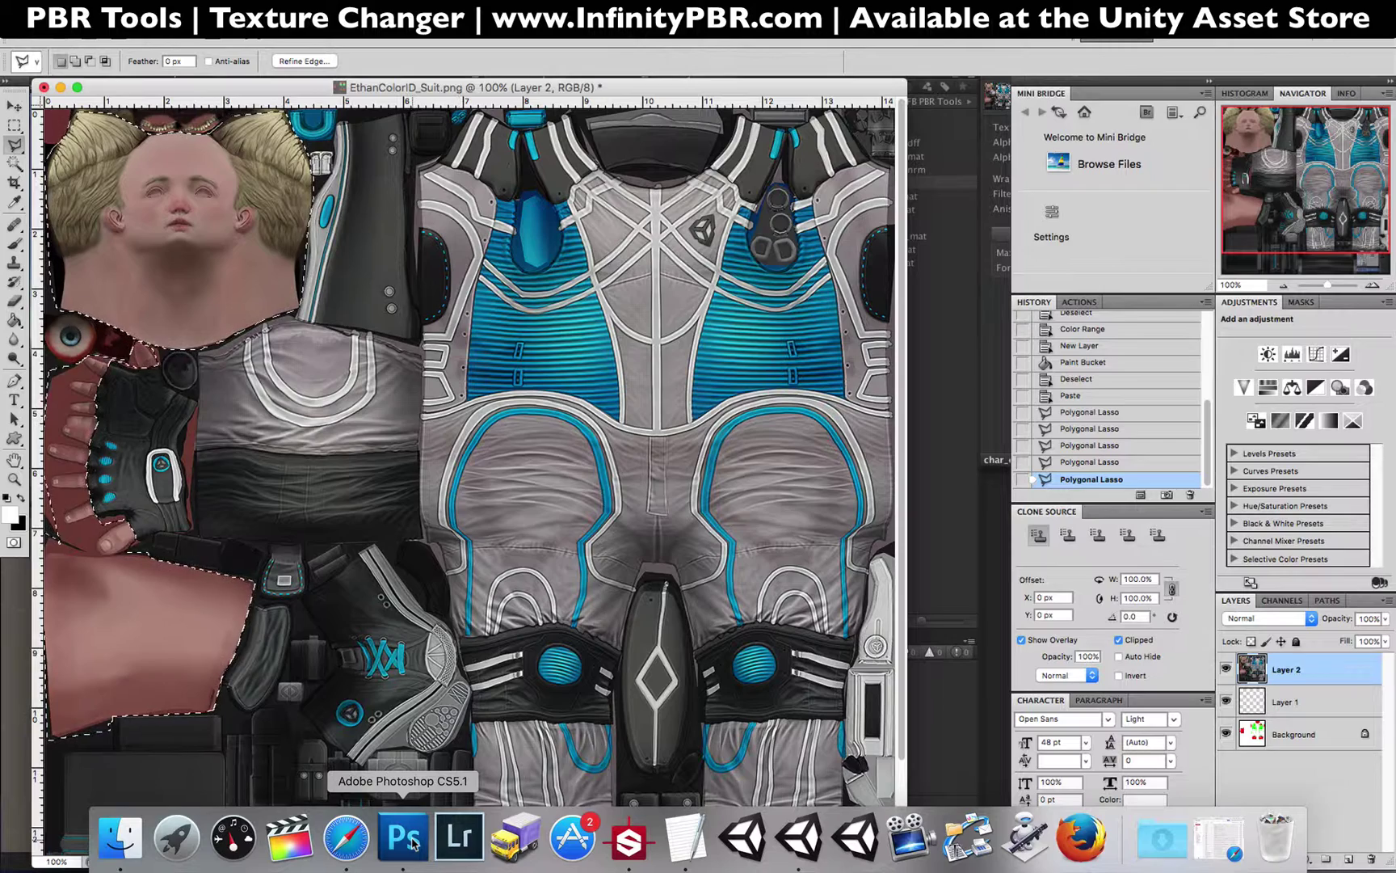
left_click(803, 843)
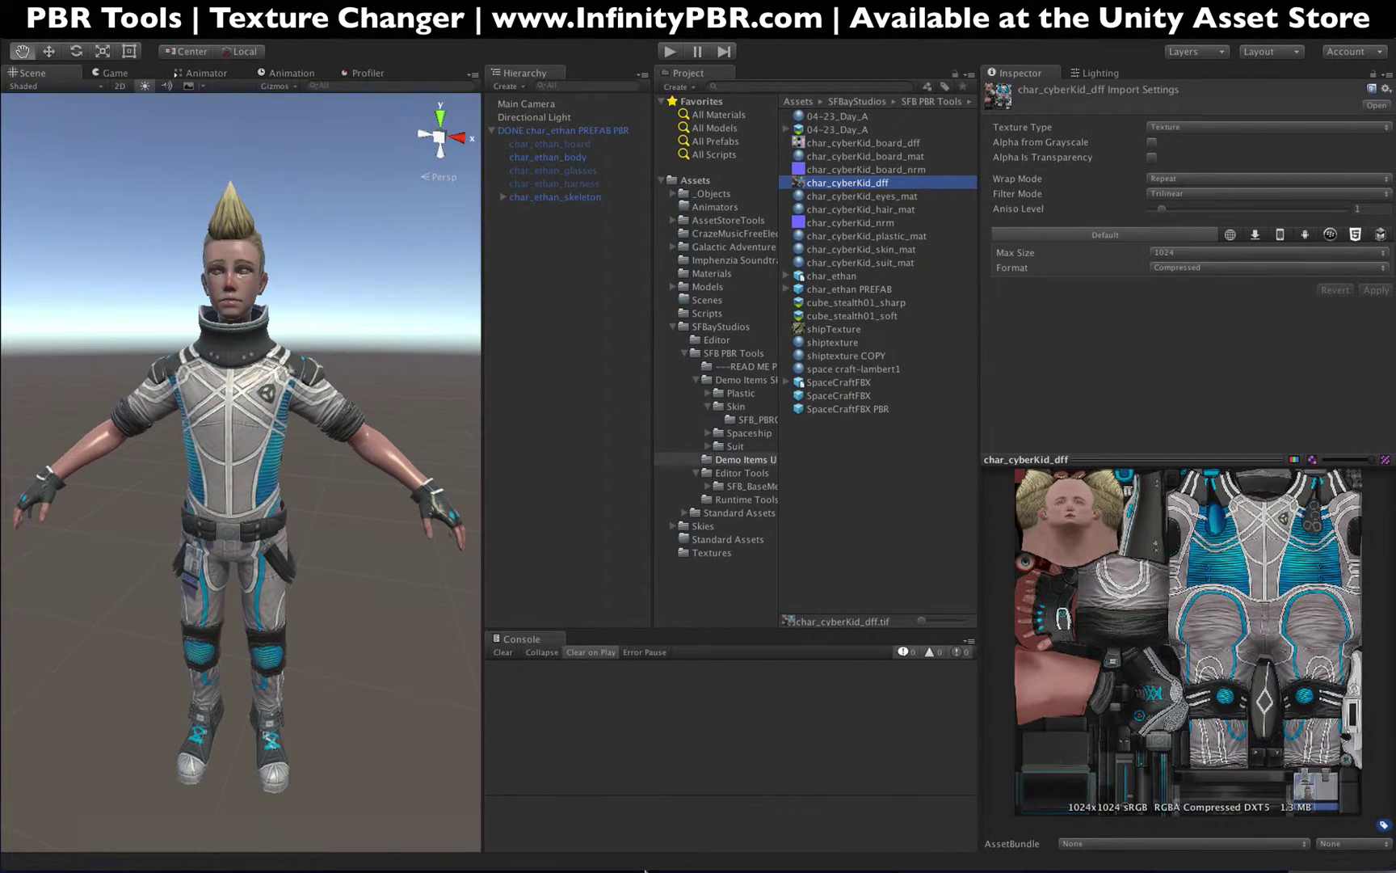
mouse_move(630, 844)
left_click(752, 420)
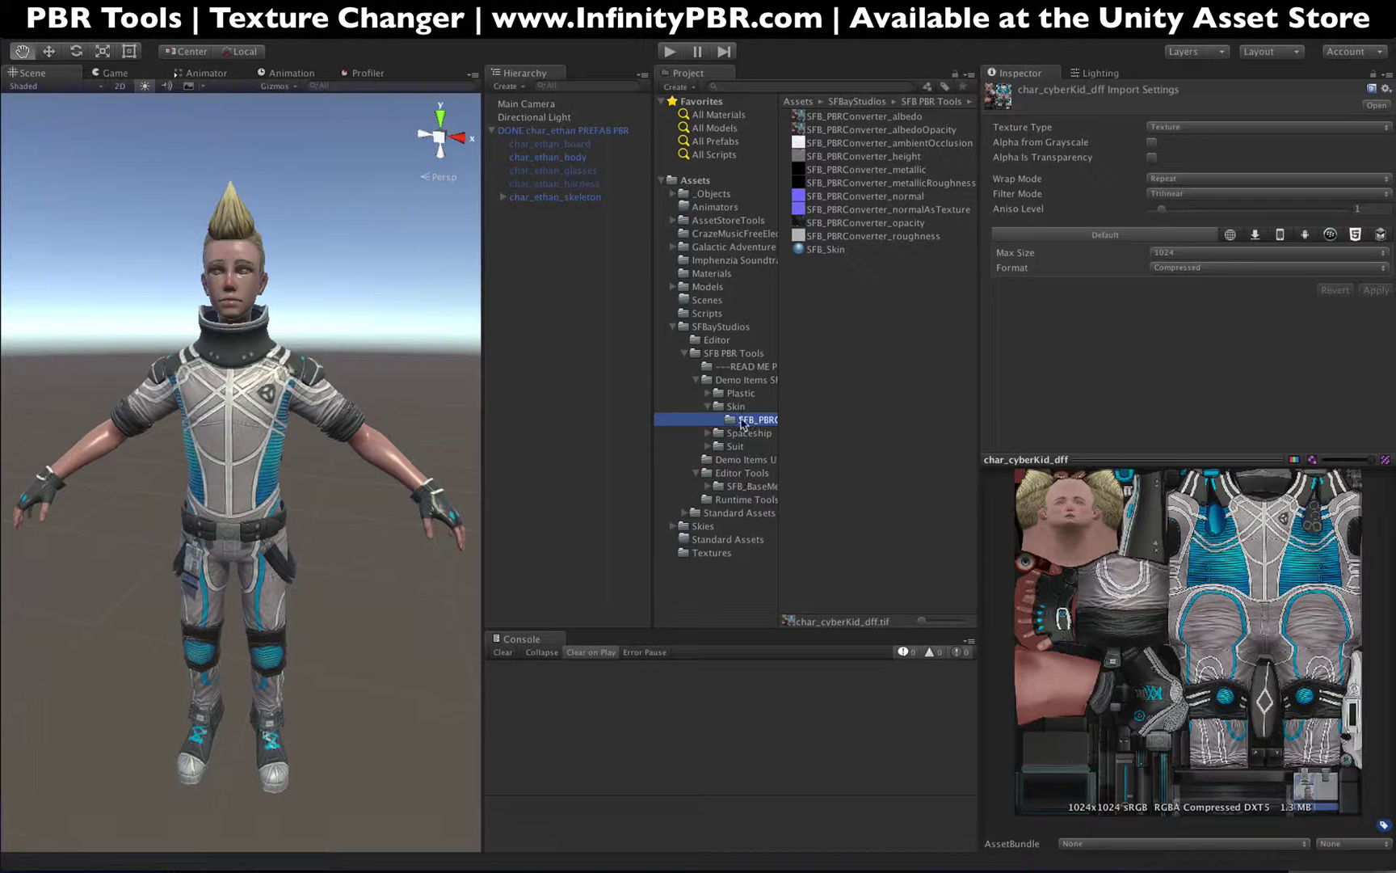
left_click(743, 475)
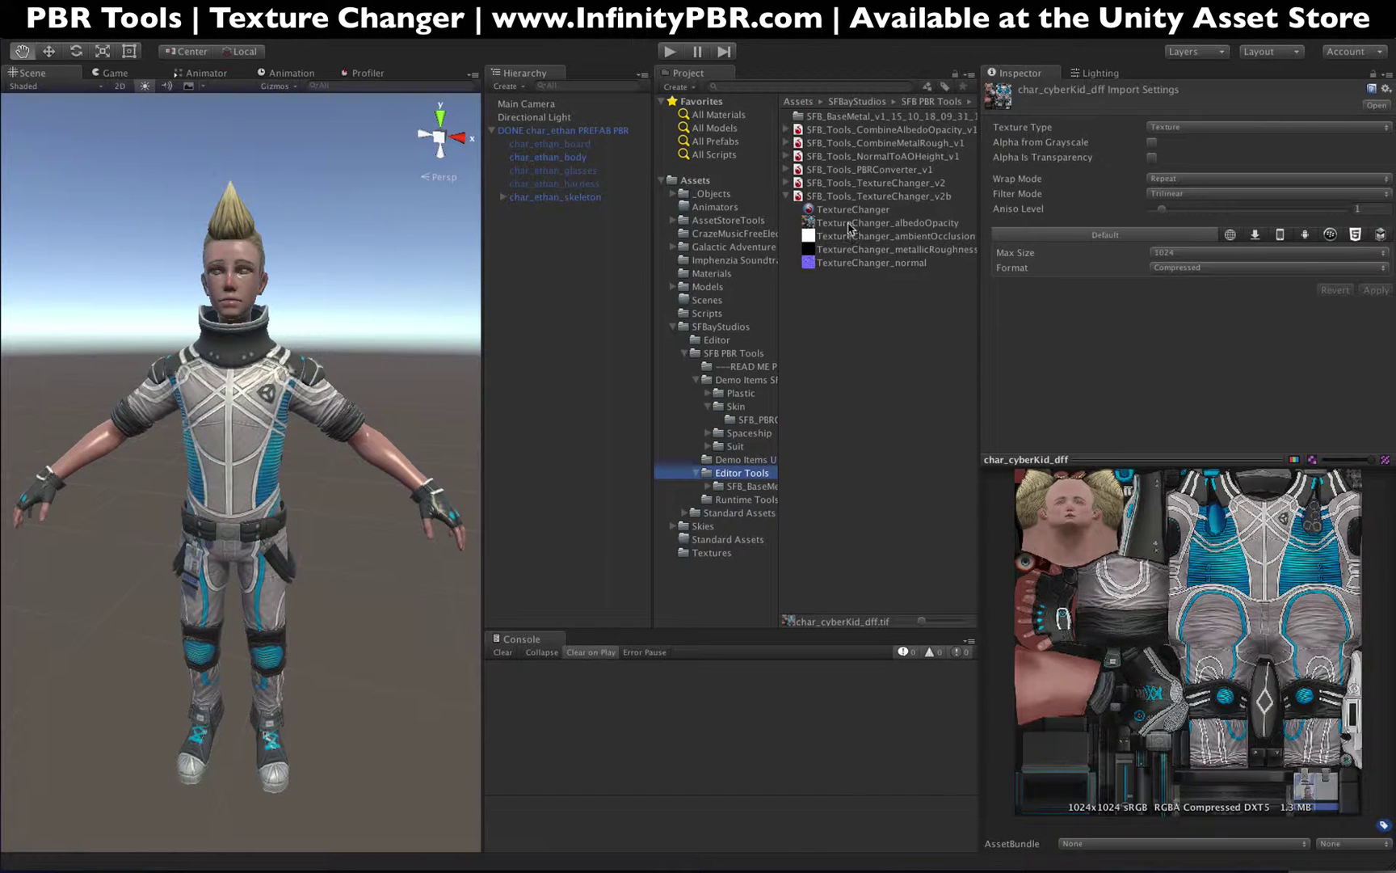
left_click(844, 196)
scroll(1257, 307, "down", 10)
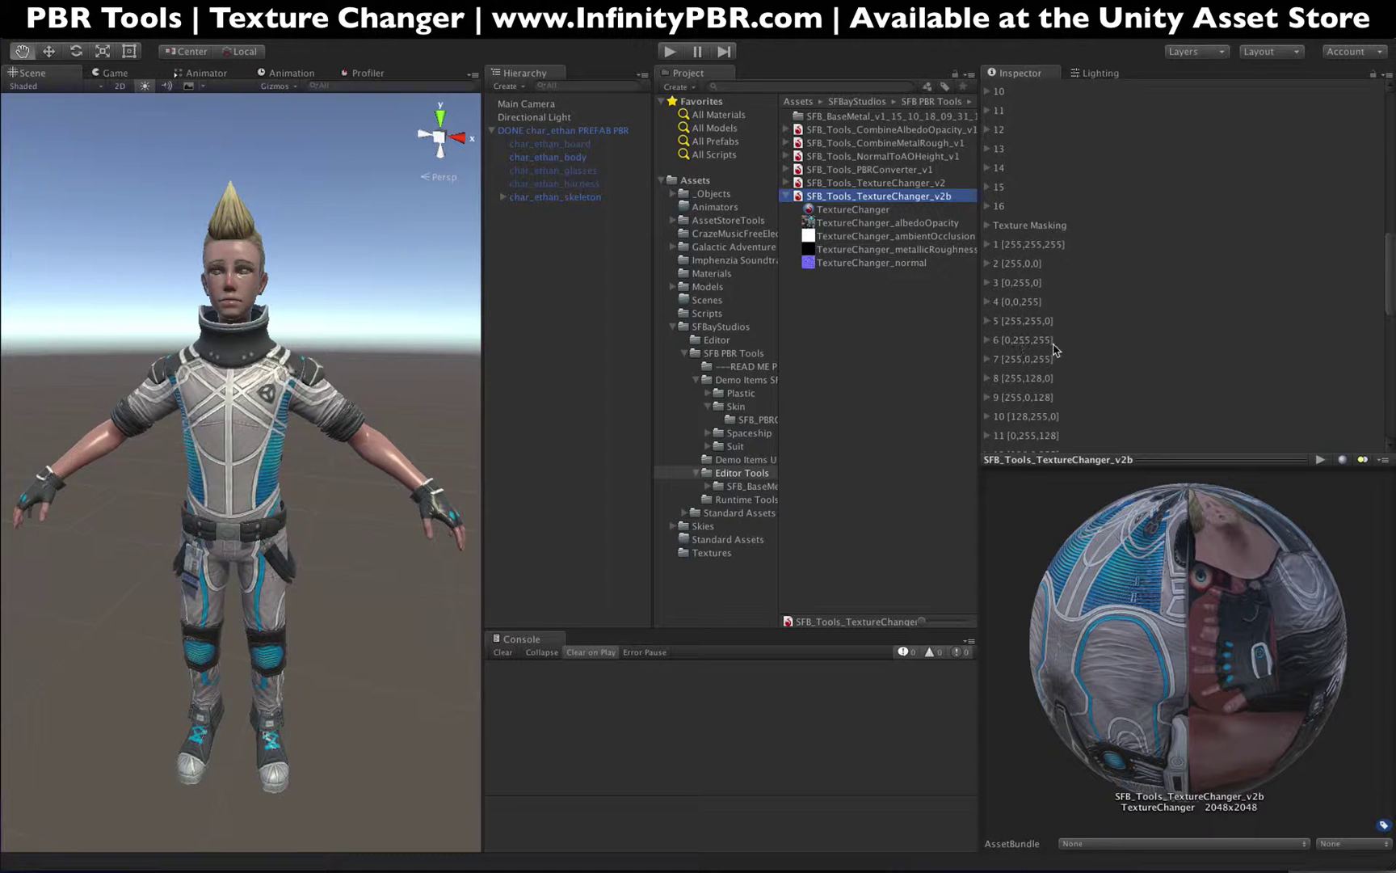
Switch to Photoshop and set the foreground colour to yellow, RGB 255, 255, 0.
mouse_move(402, 867)
left_click(405, 838)
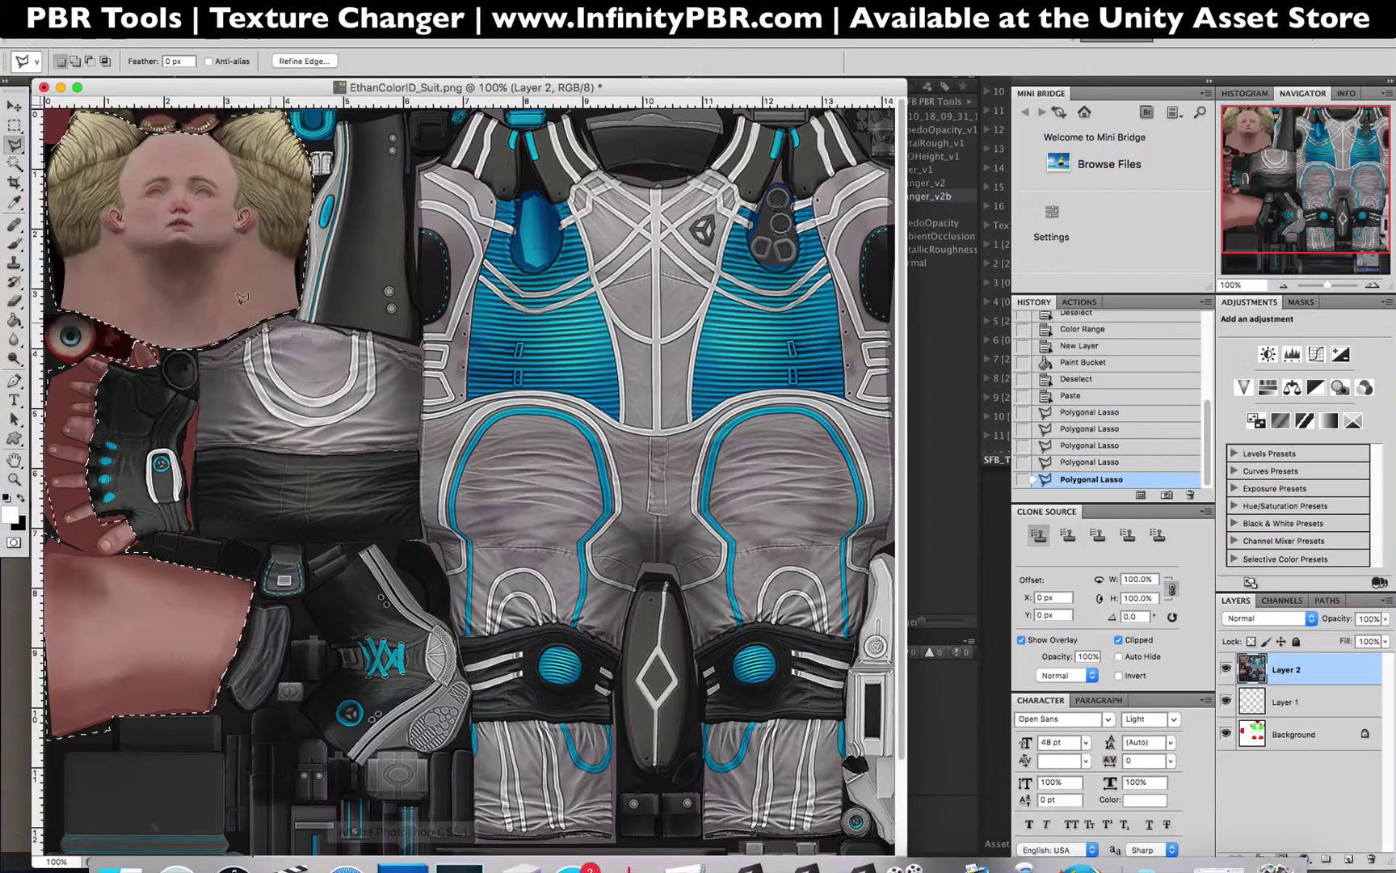
left_click(11, 515)
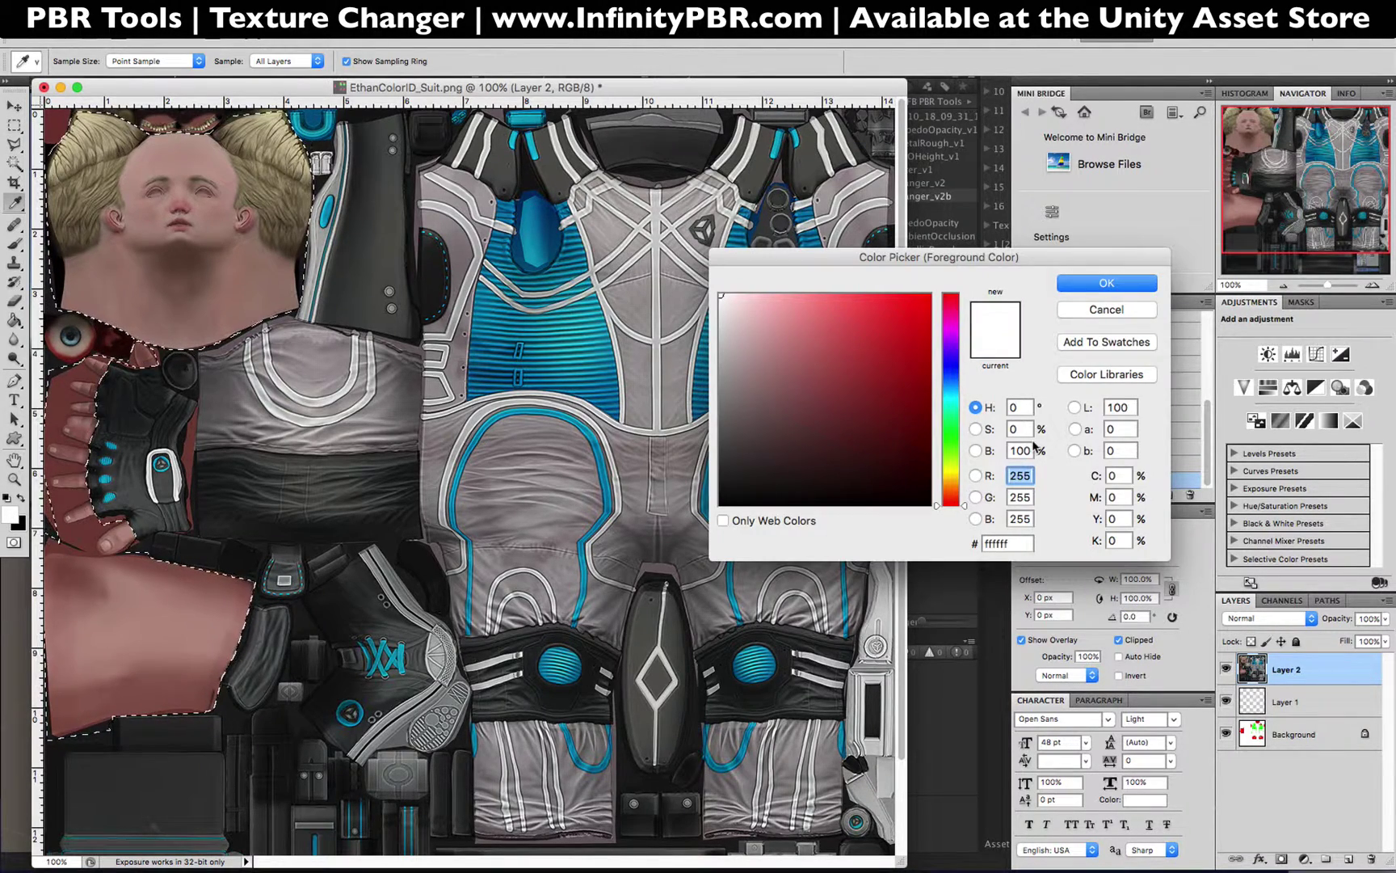
key("Tab")
key("Tab")
type("0")
key("Return")
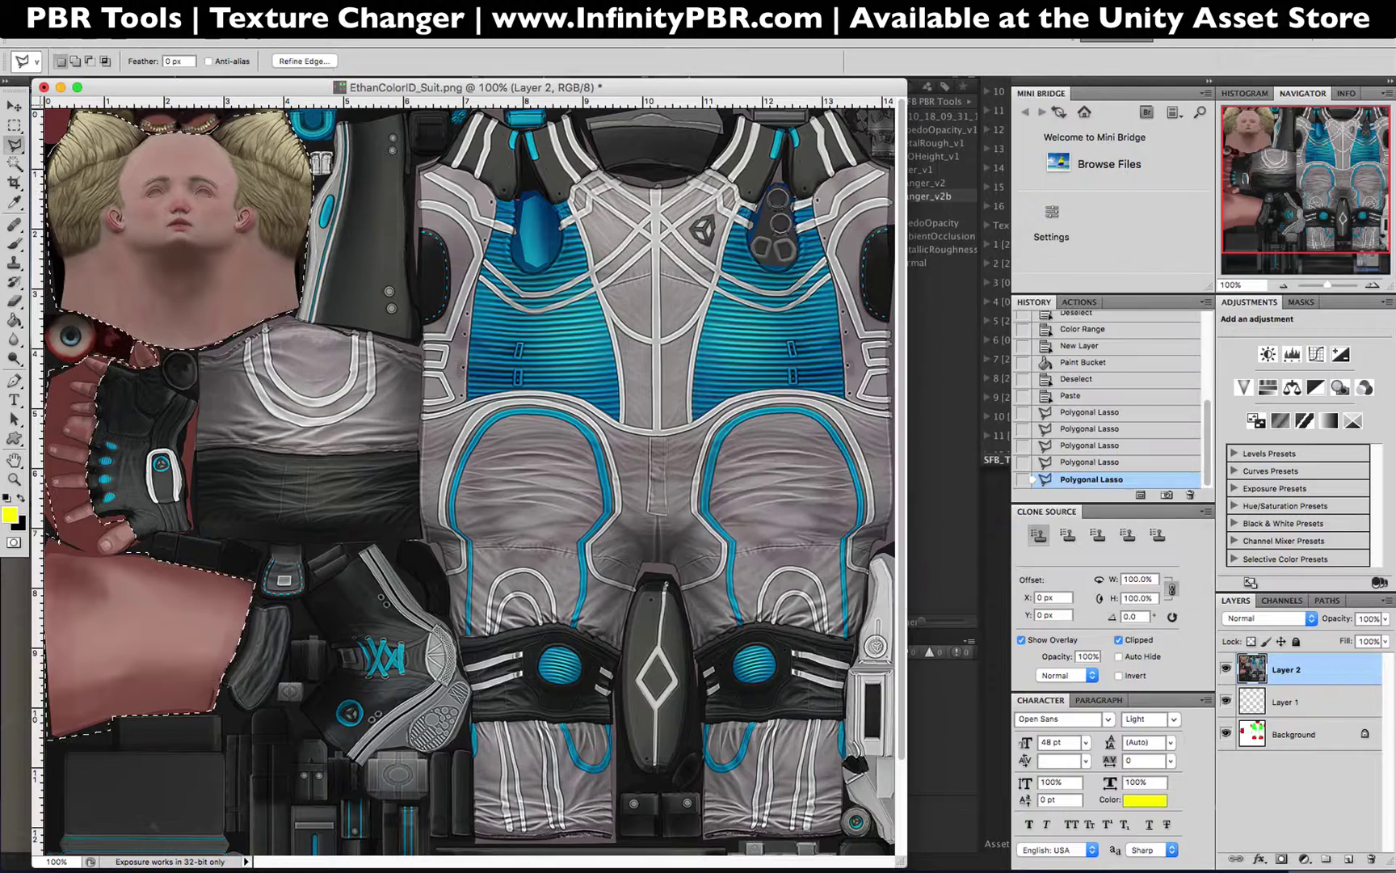
Create a new layer and fill the selected skin and head areas with yellow using the Paint Bucket.
key("super+shift+n")
key("Return")
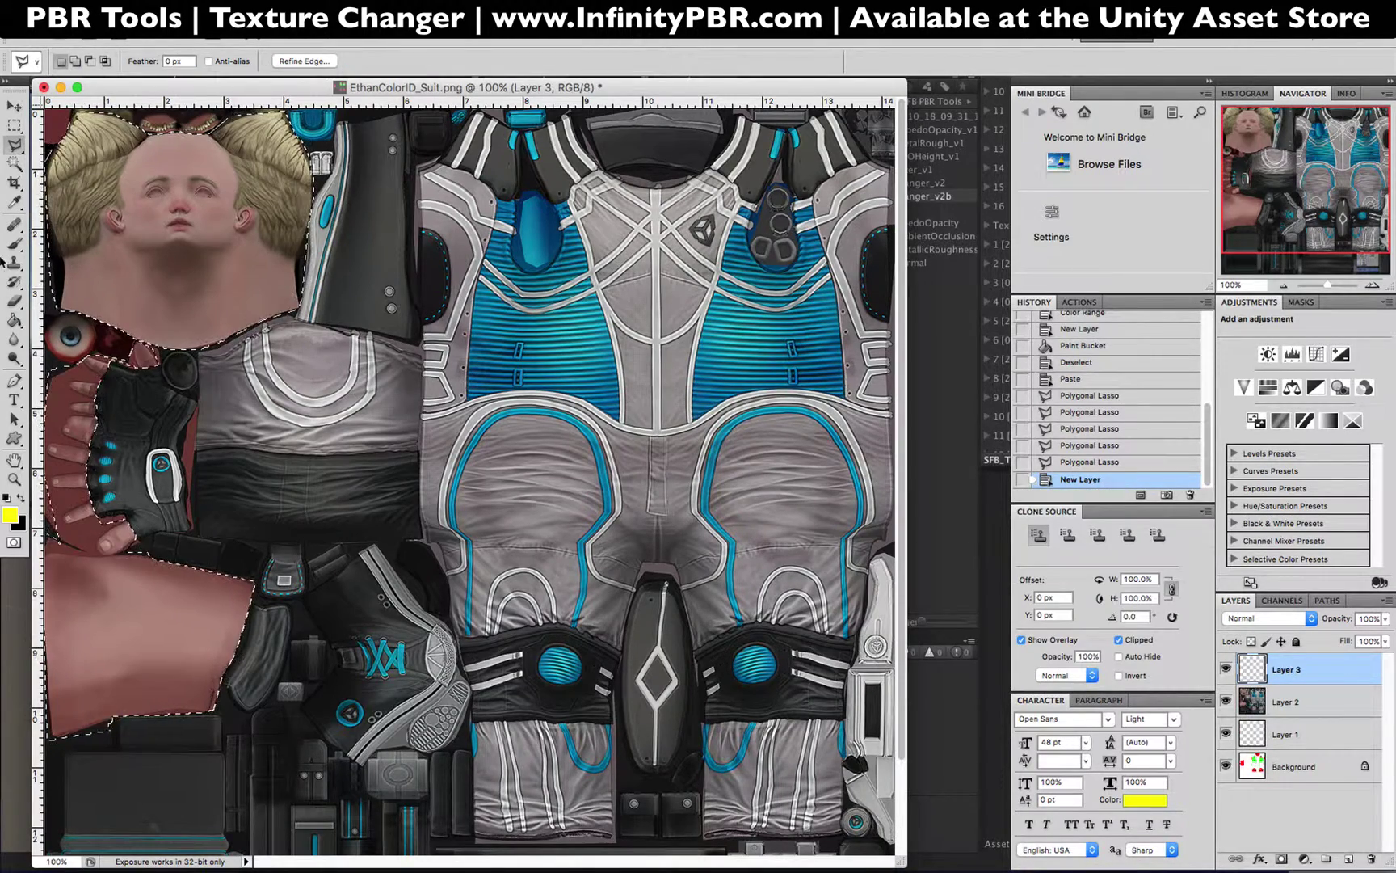
key("g")
left_click(119, 282)
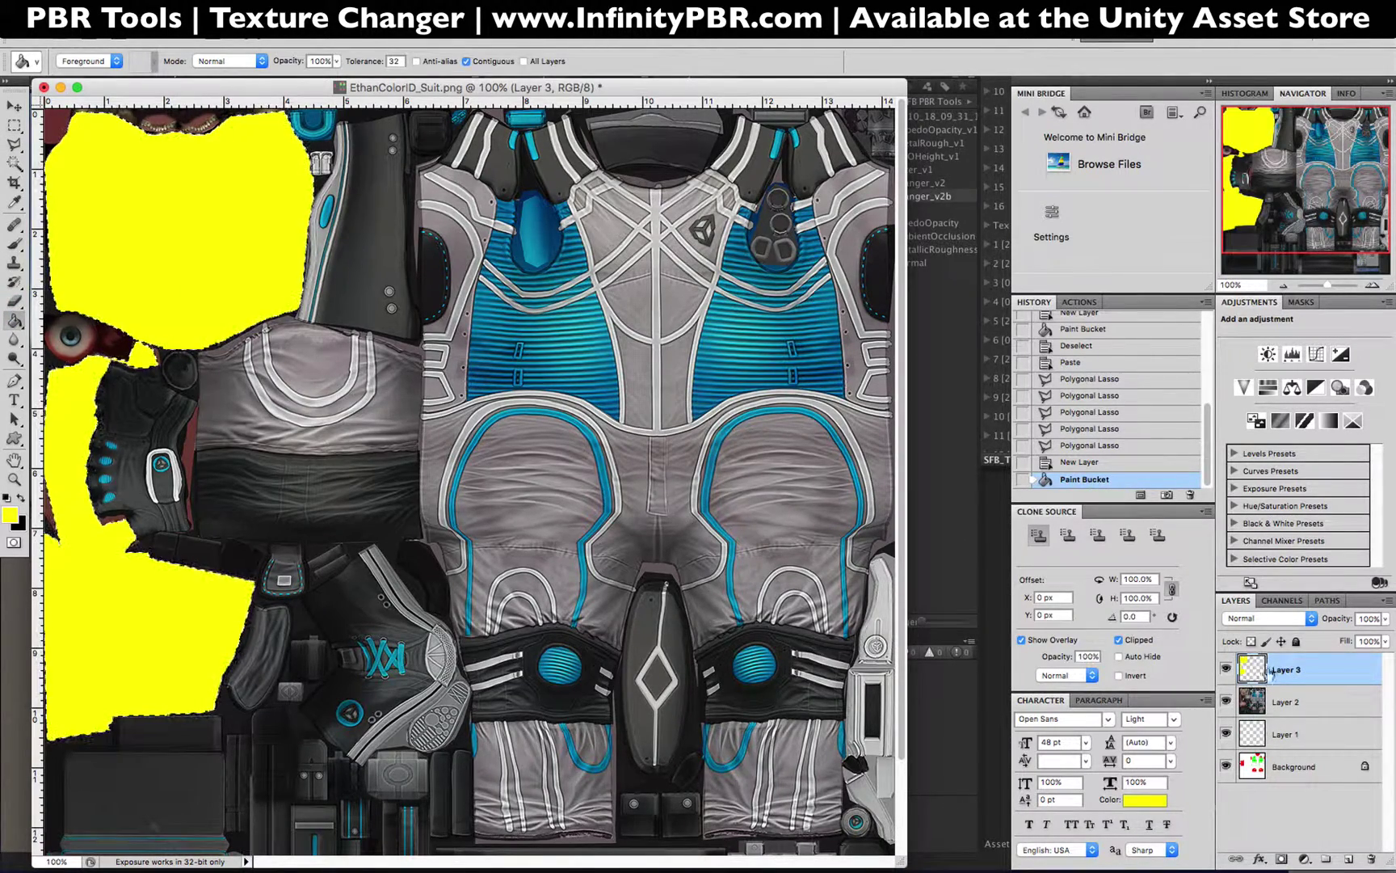
With the yellow layer hidden and the old selection cleared, outline the hair right of the face and fill it cyan on a new layer.
left_click(1226, 669)
left_click(14, 144)
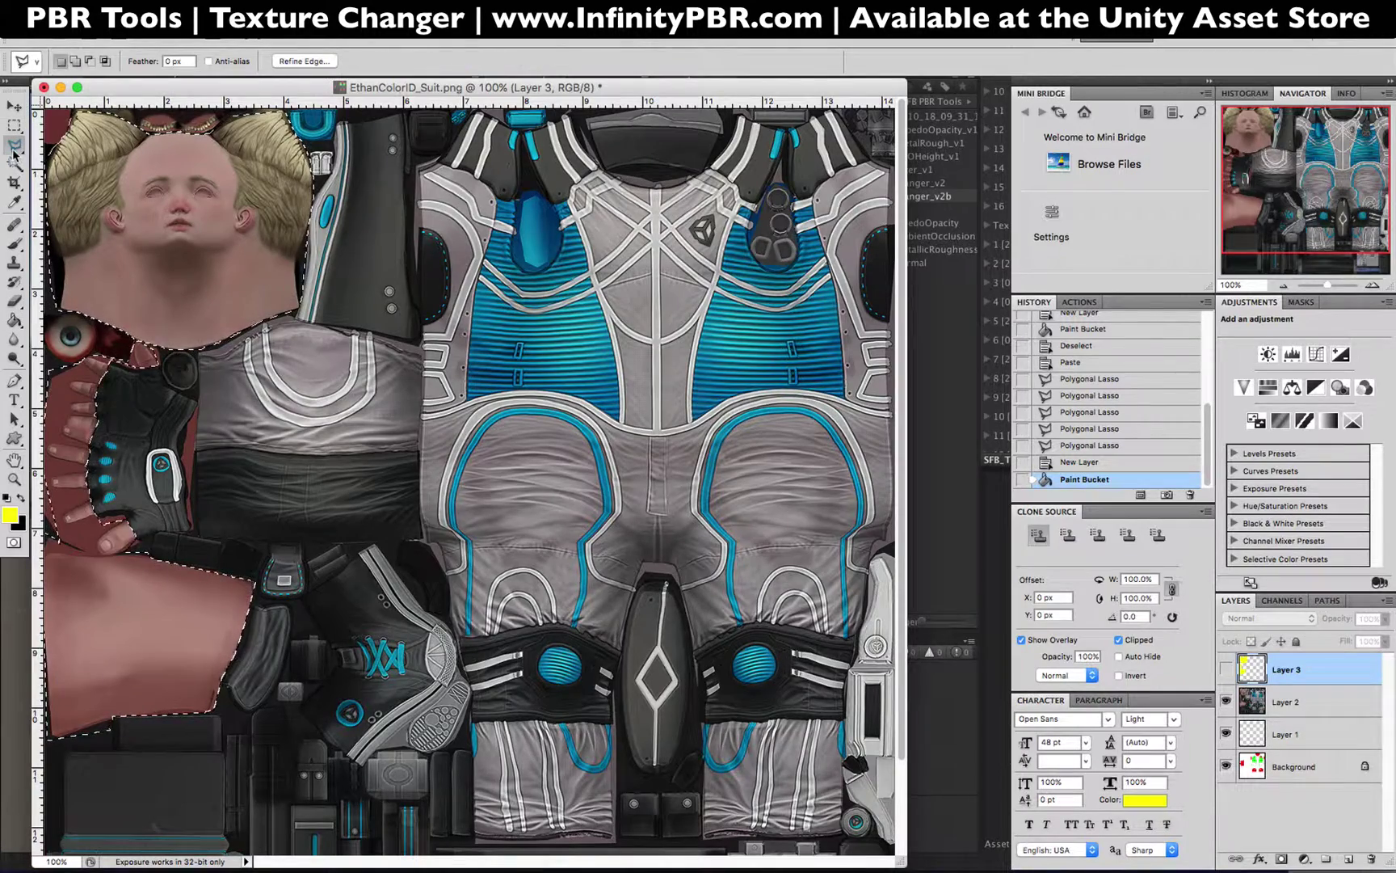
key("super+plus")
key("super+plus")
key("super+plus")
key("Home")
key("super+d")
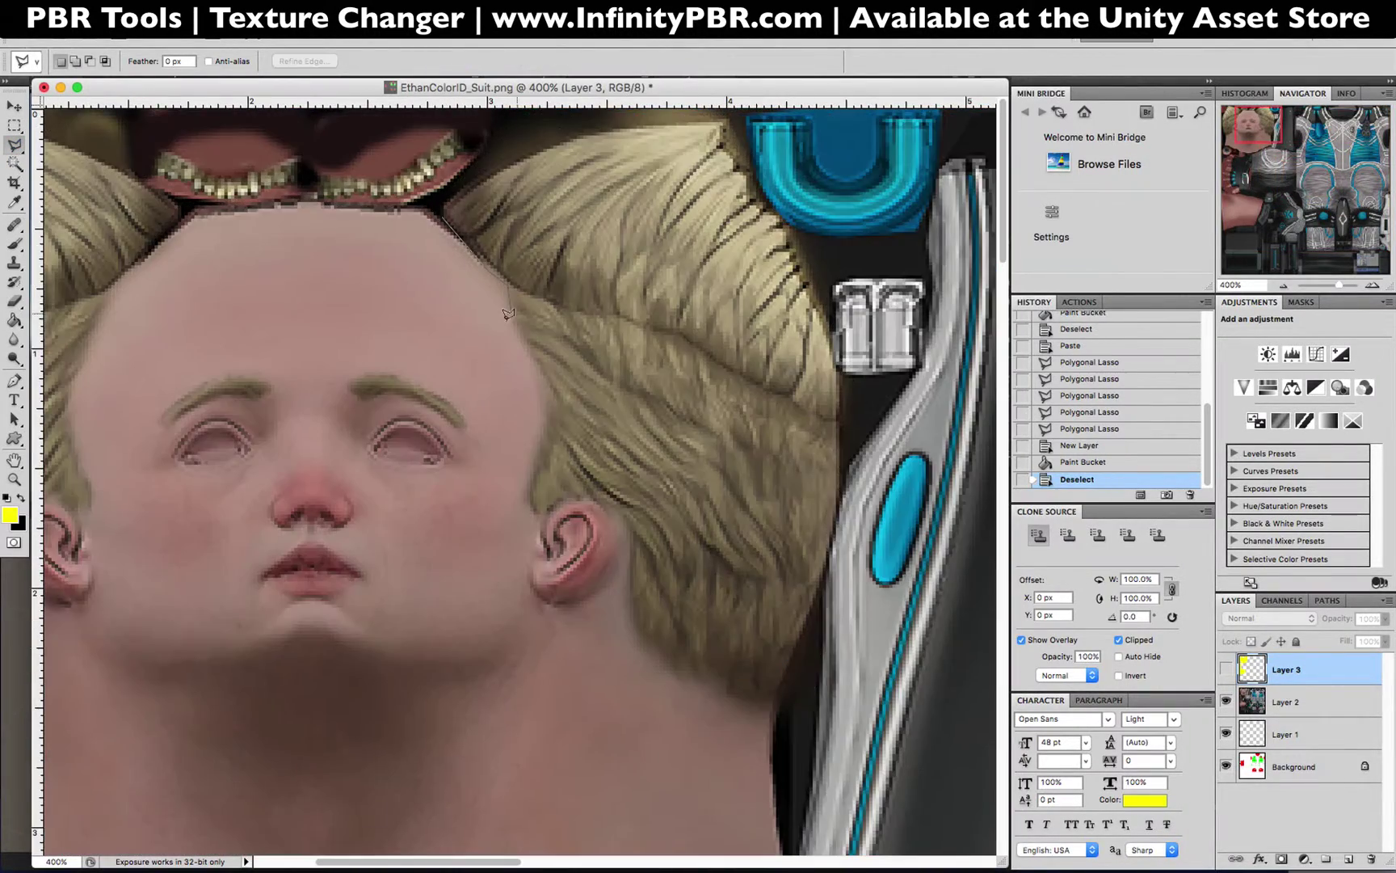
left_click(844, 485)
left_click(824, 222)
left_click(735, 130)
left_click(428, 210)
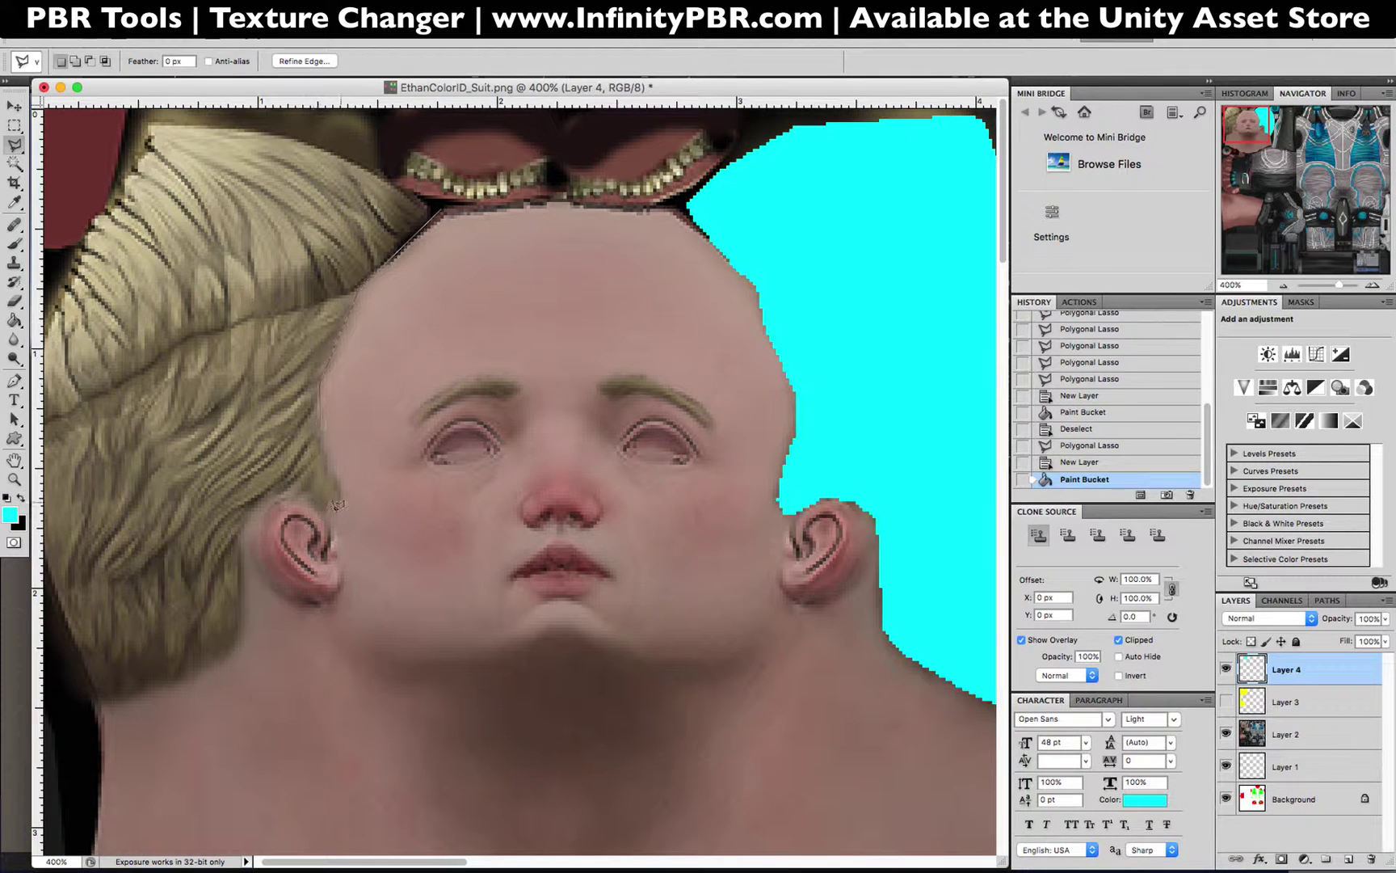
Outline the hair left of the face with the Polygonal Lasso and fill it cyan on Layer 4.
left_click(323, 512)
left_click(241, 543)
left_click(189, 680)
left_click(86, 709)
left_click(50, 334)
left_click(172, 123)
left_click(396, 145)
left_click(455, 213)
key("g")
left_click(202, 361)
Outline both eyebrows and fill them cyan on Layer 4, clear the selection and show the yellow layer again.
key("l")
left_click(542, 390)
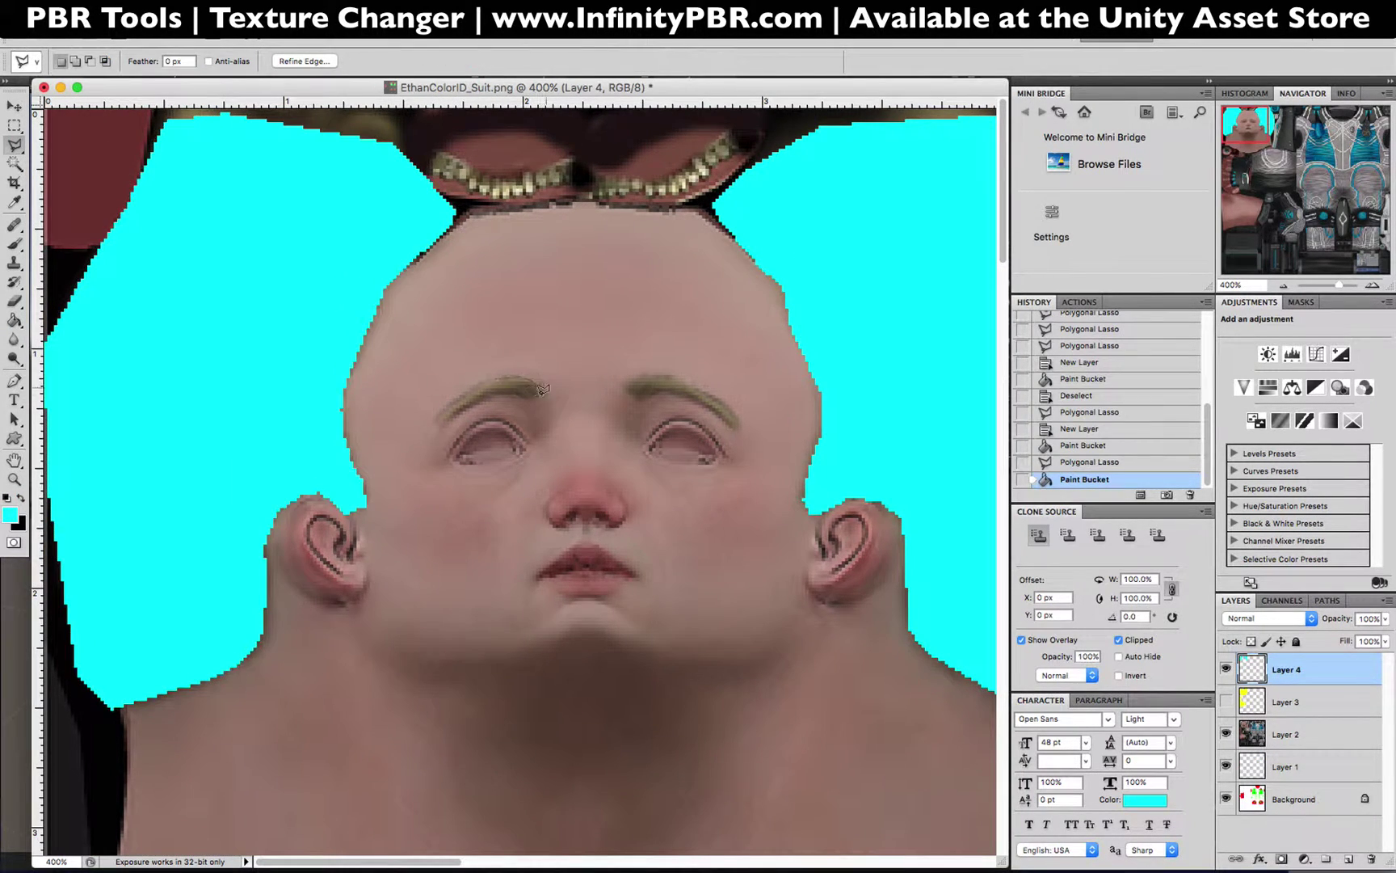
left_click(438, 407)
left_click(537, 396)
left_click(485, 376)
left_click(437, 407)
left_click(650, 380, "shift")
key("alt+BackSpace")
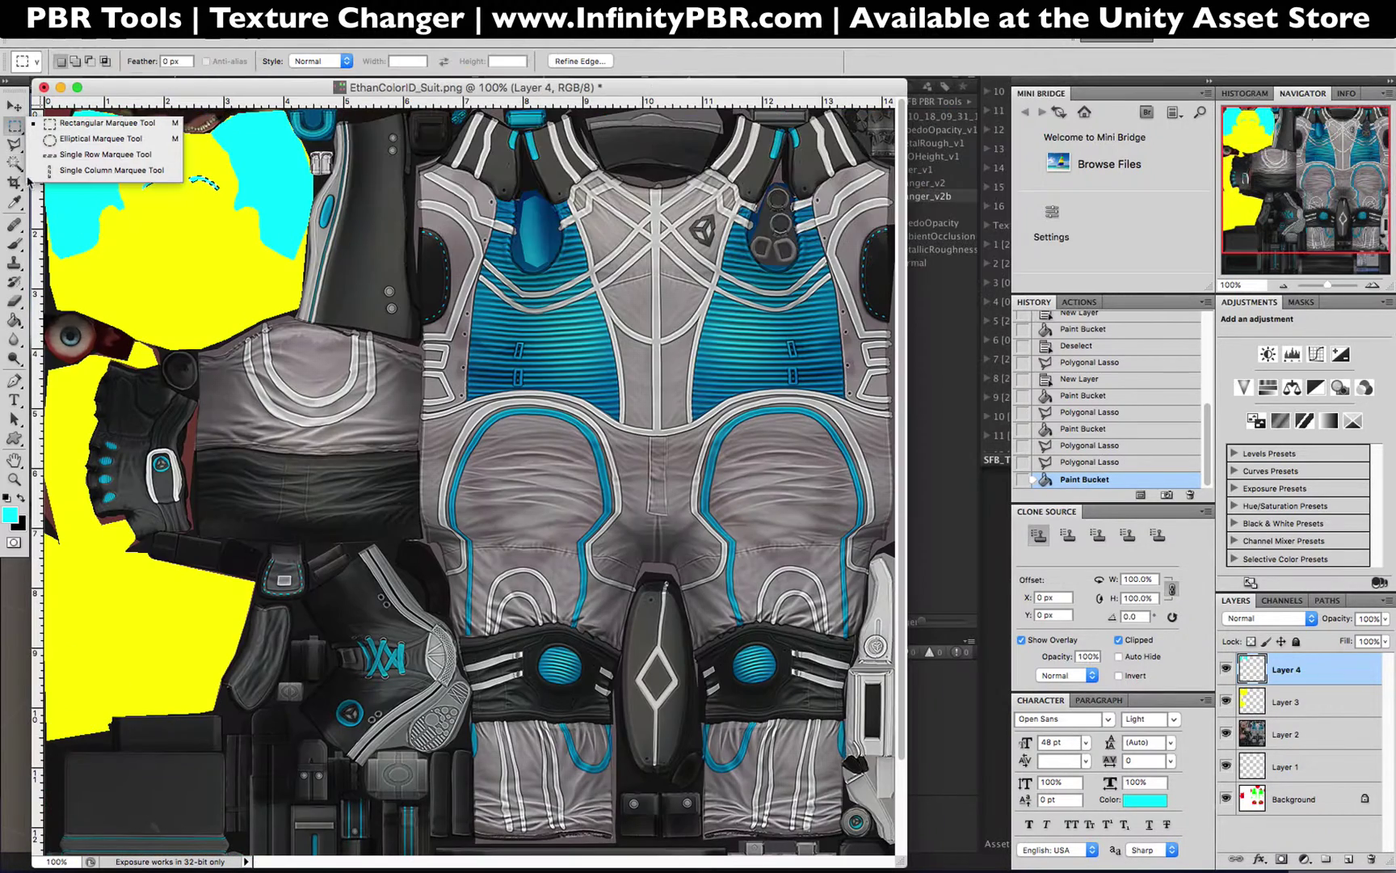
key("ctrl+d")
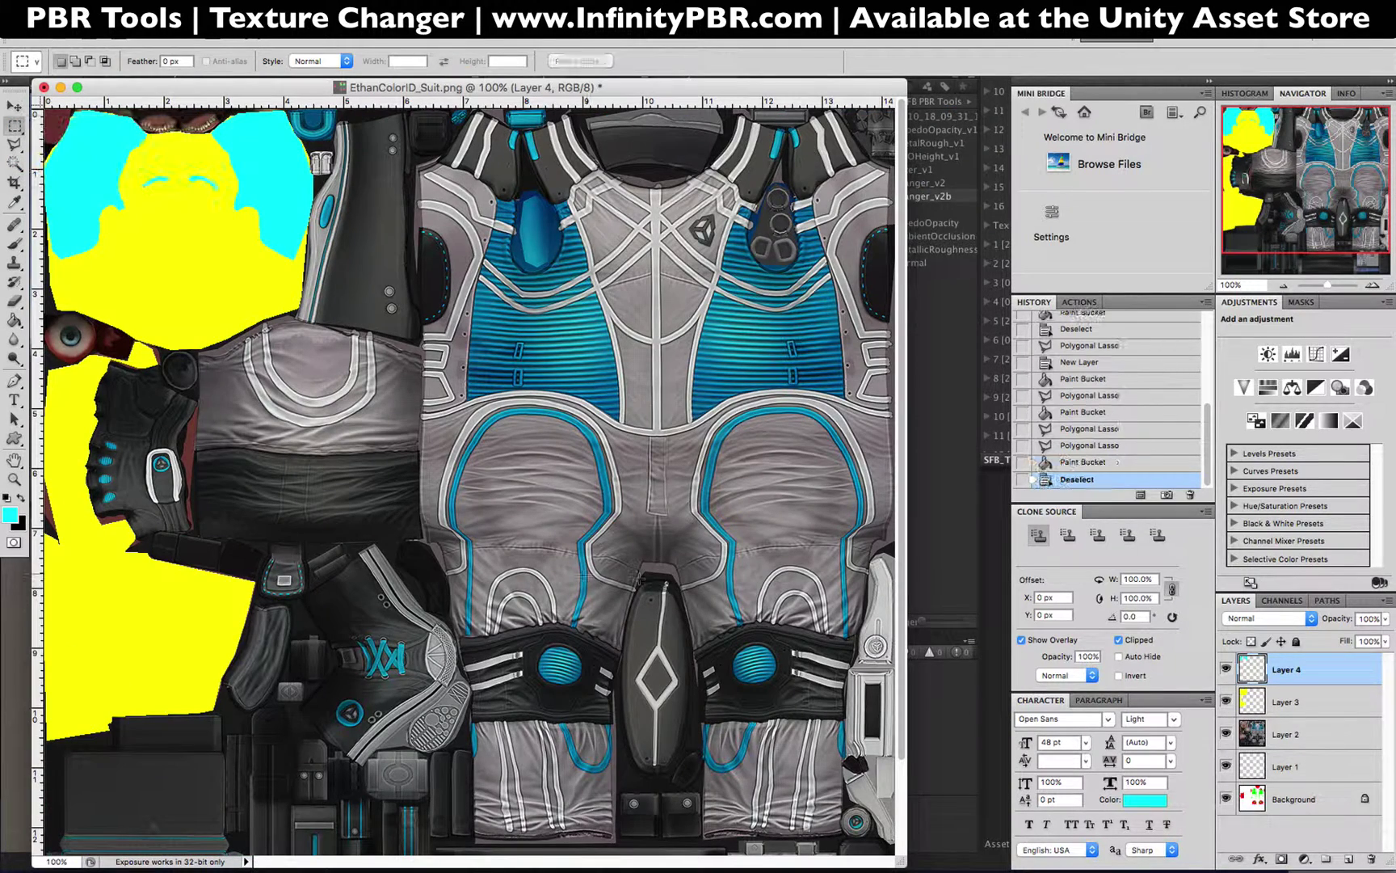
Hide the suit texture on Layer 2 and save a PNG copy named EthanColorID_Suit_TC in the Demo Items SFB folder.
left_click(1226, 733)
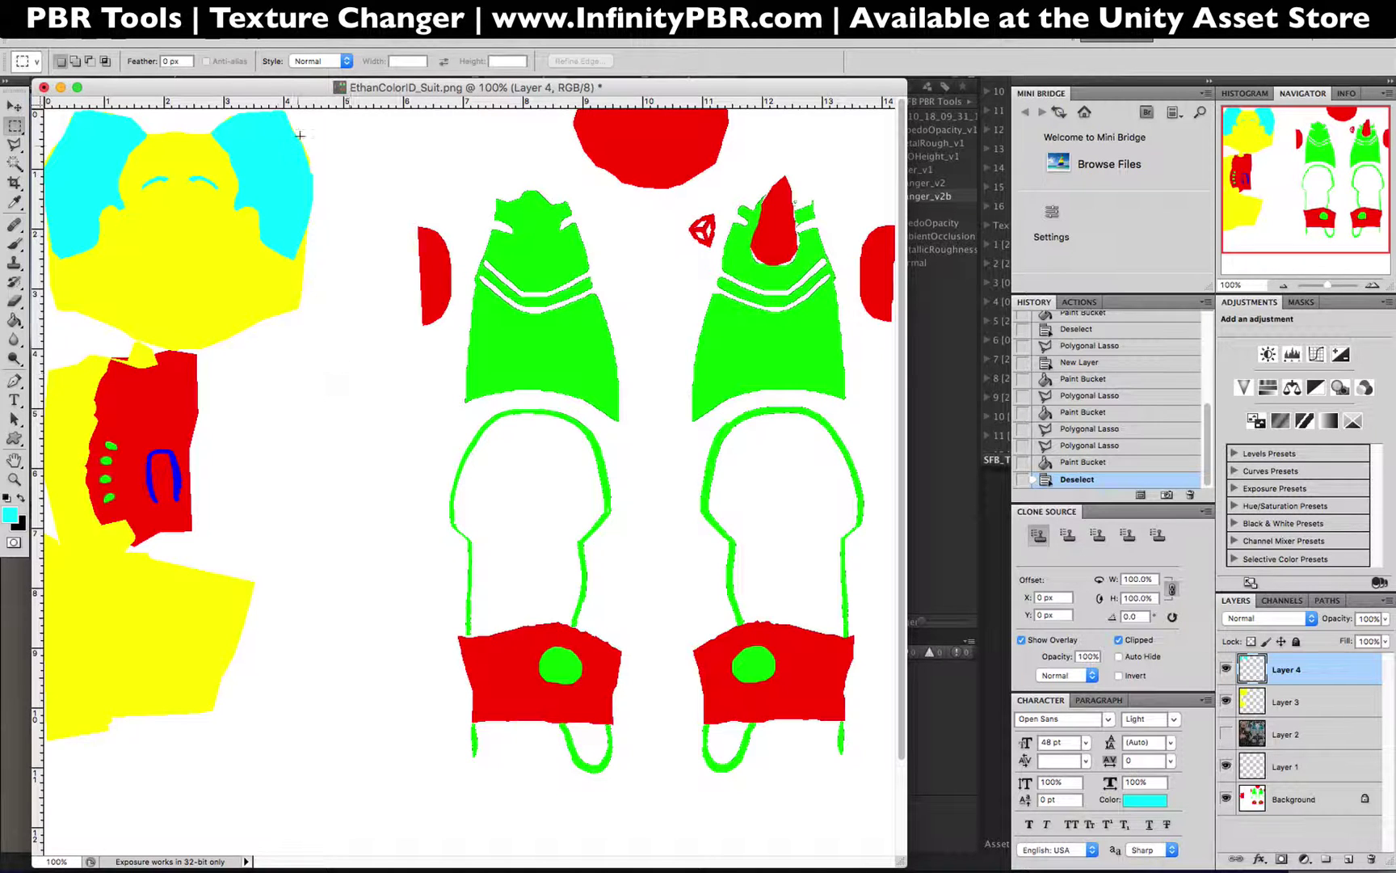
left_click(139, 9)
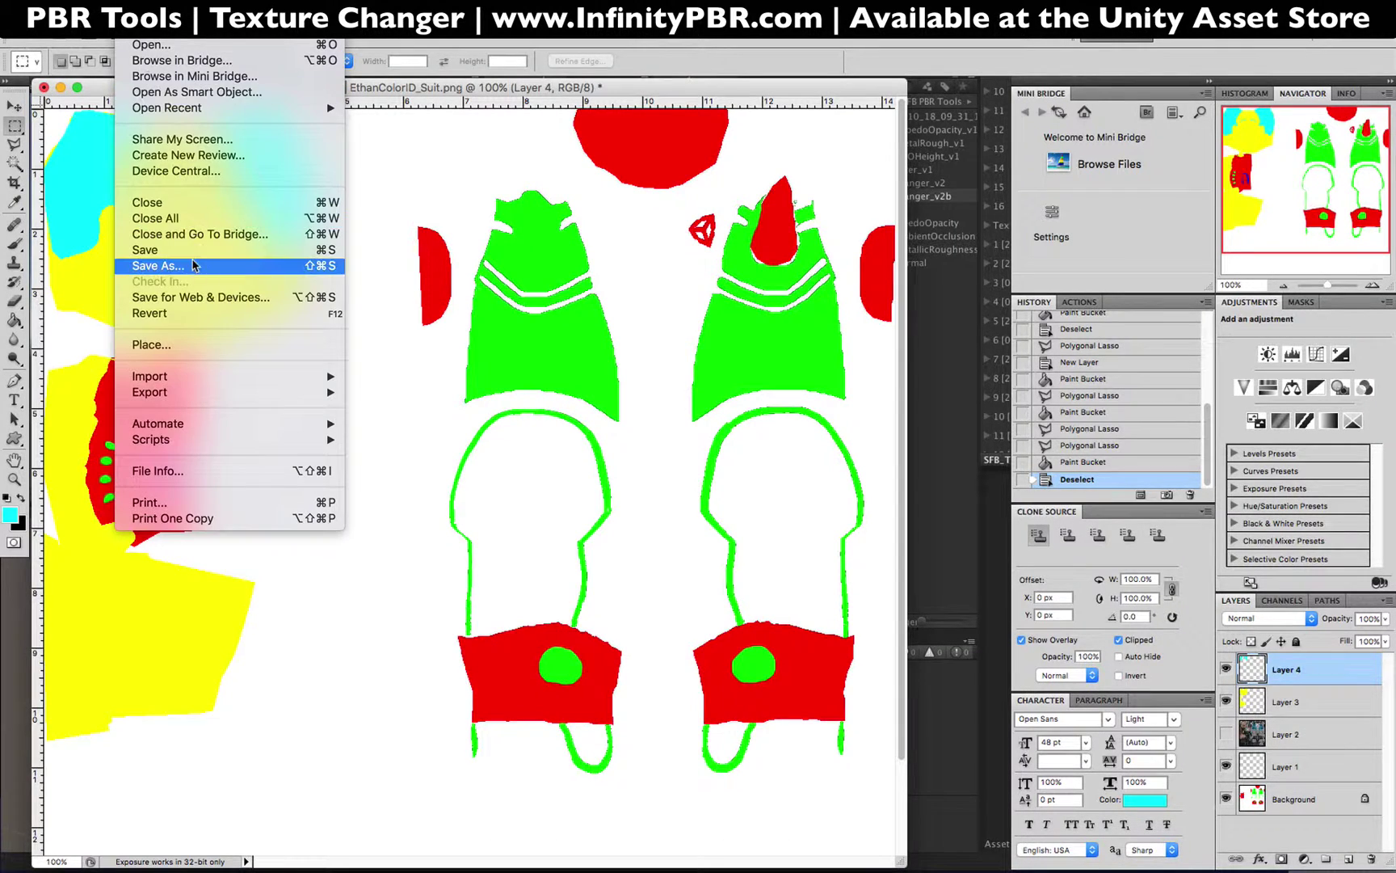
left_click(187, 262)
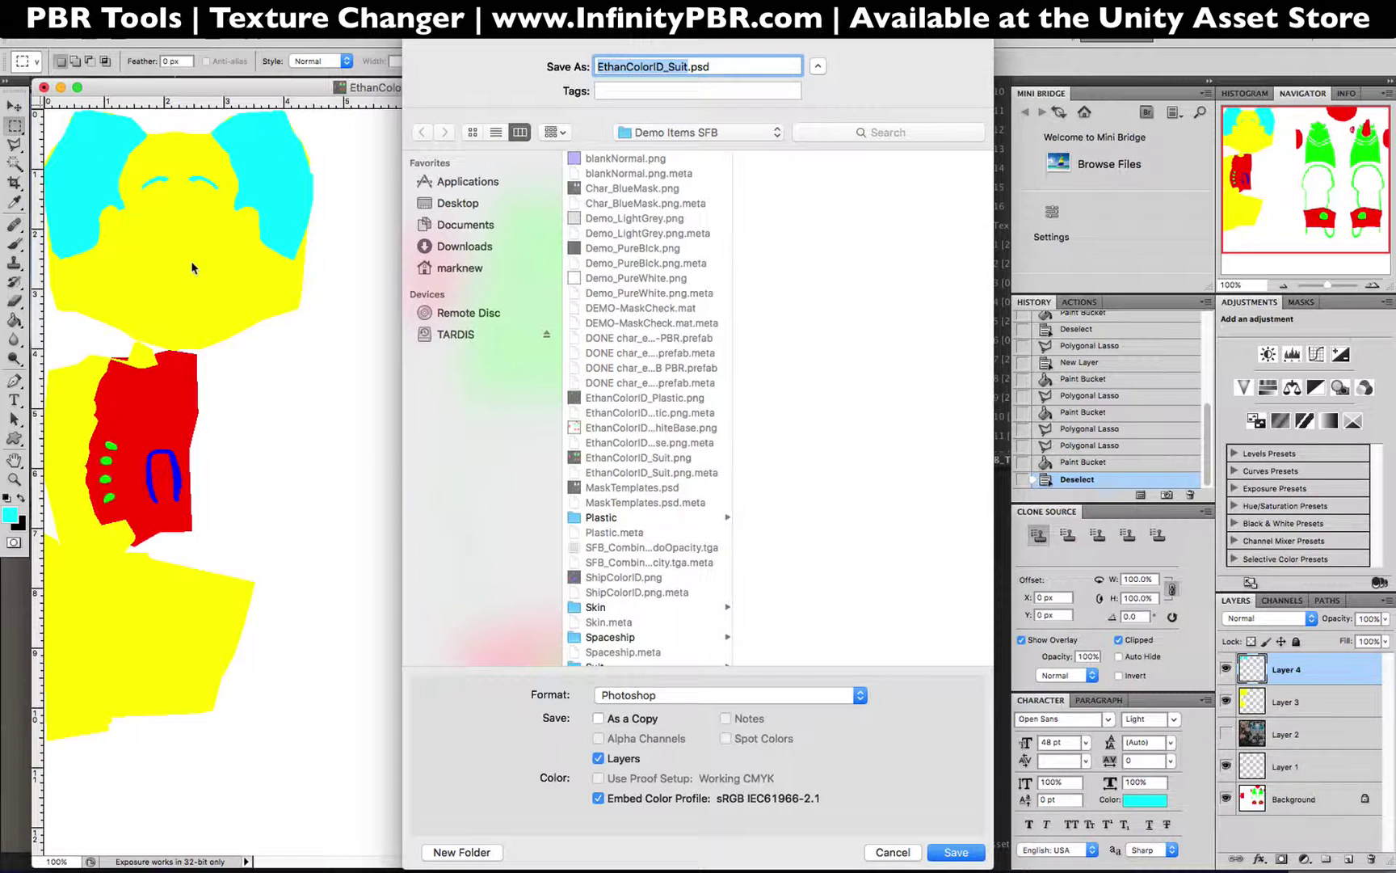
left_click(687, 130)
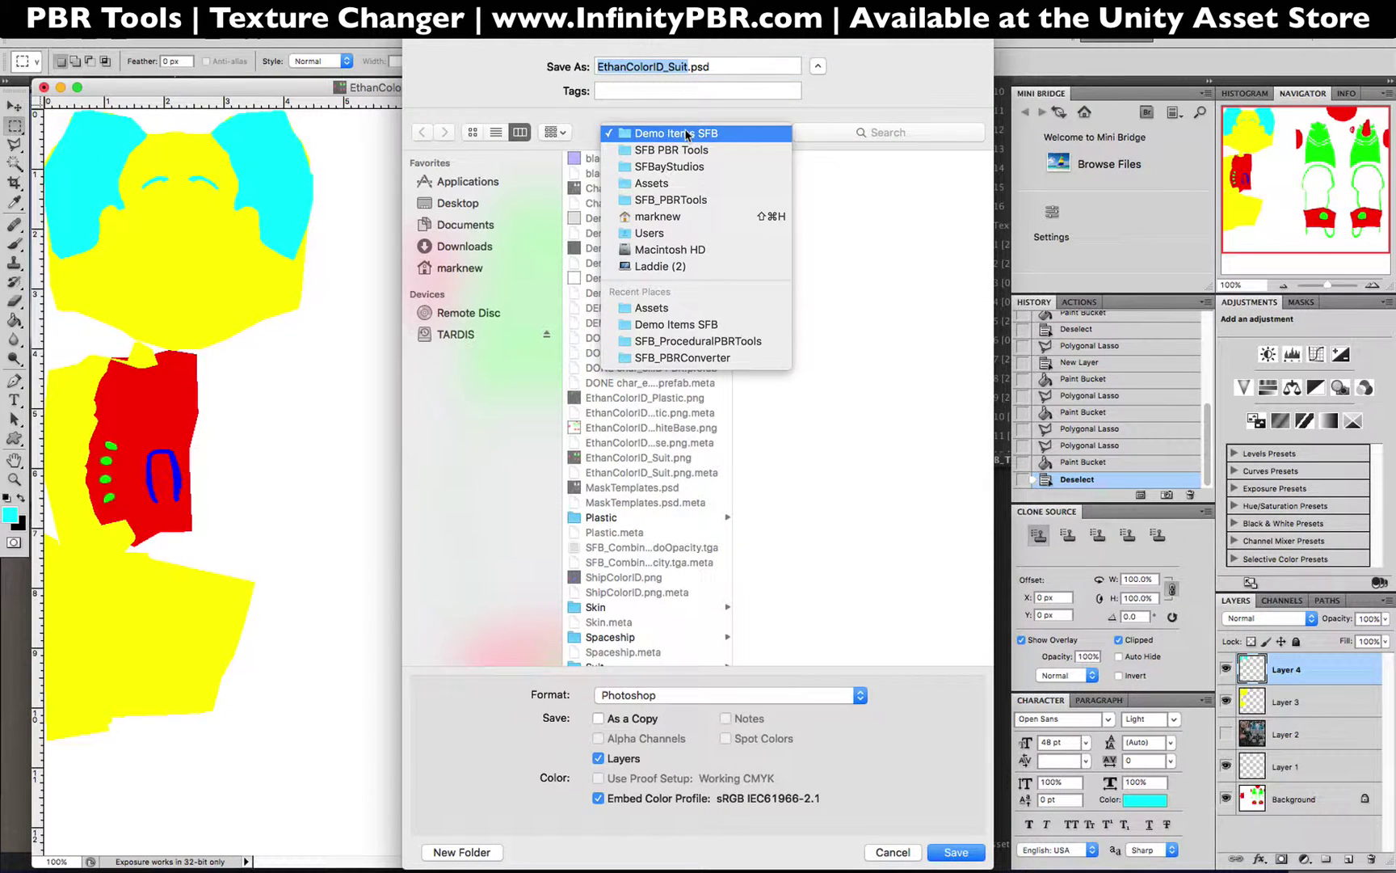
left_click(687, 133)
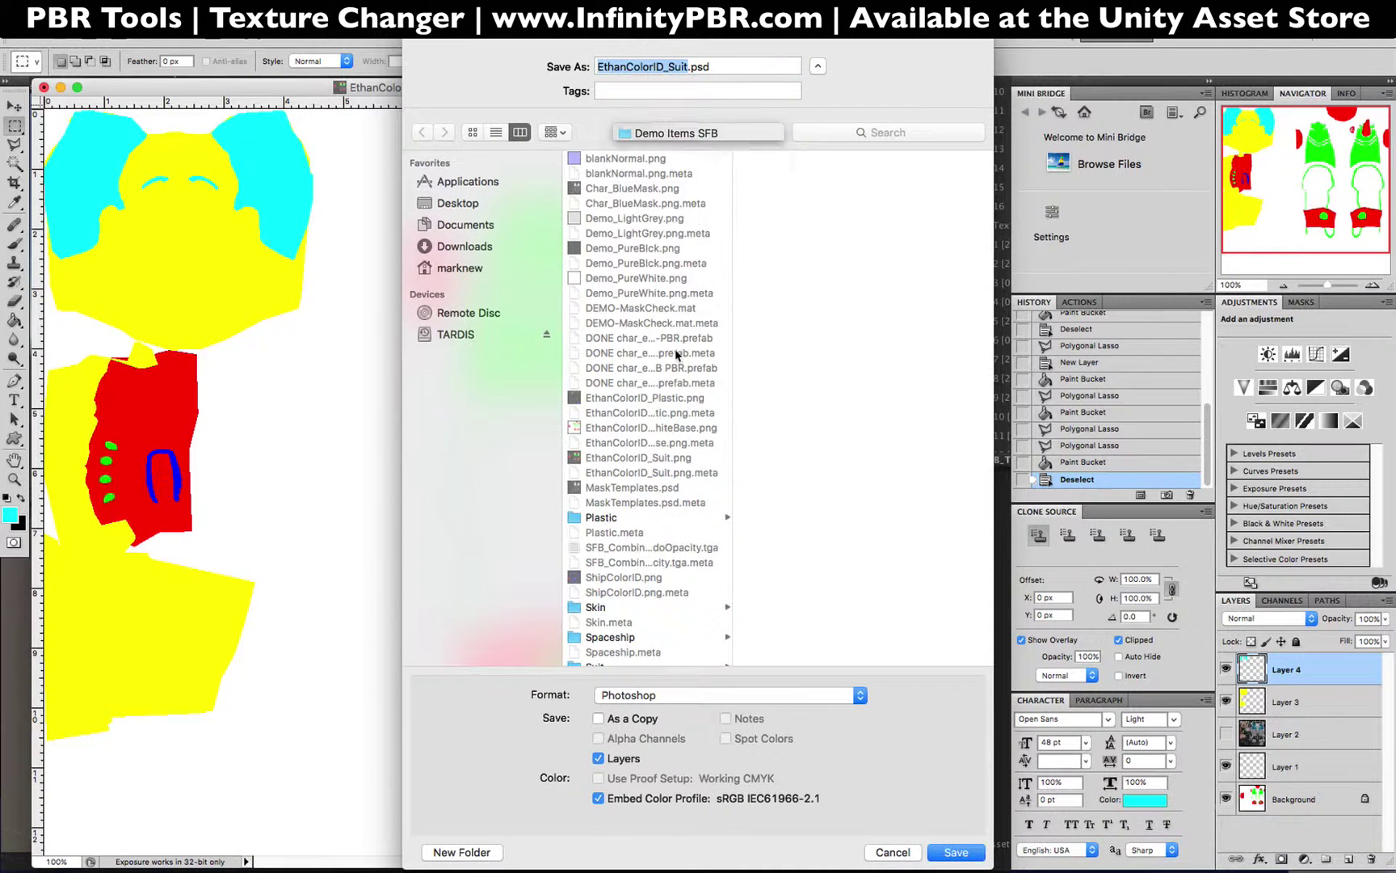
left_click(660, 697)
left_click(638, 799)
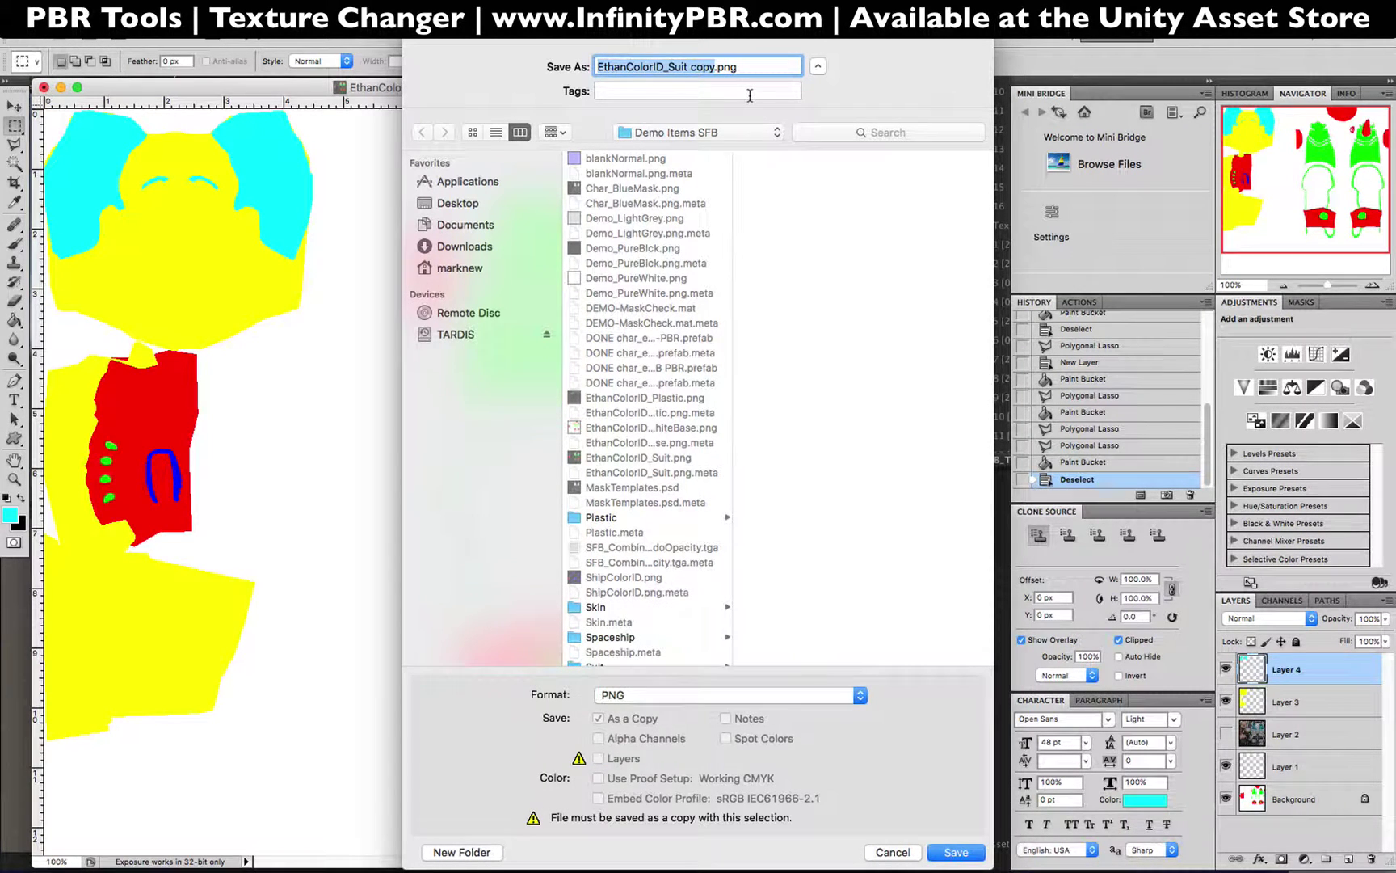
type("EthanCol")
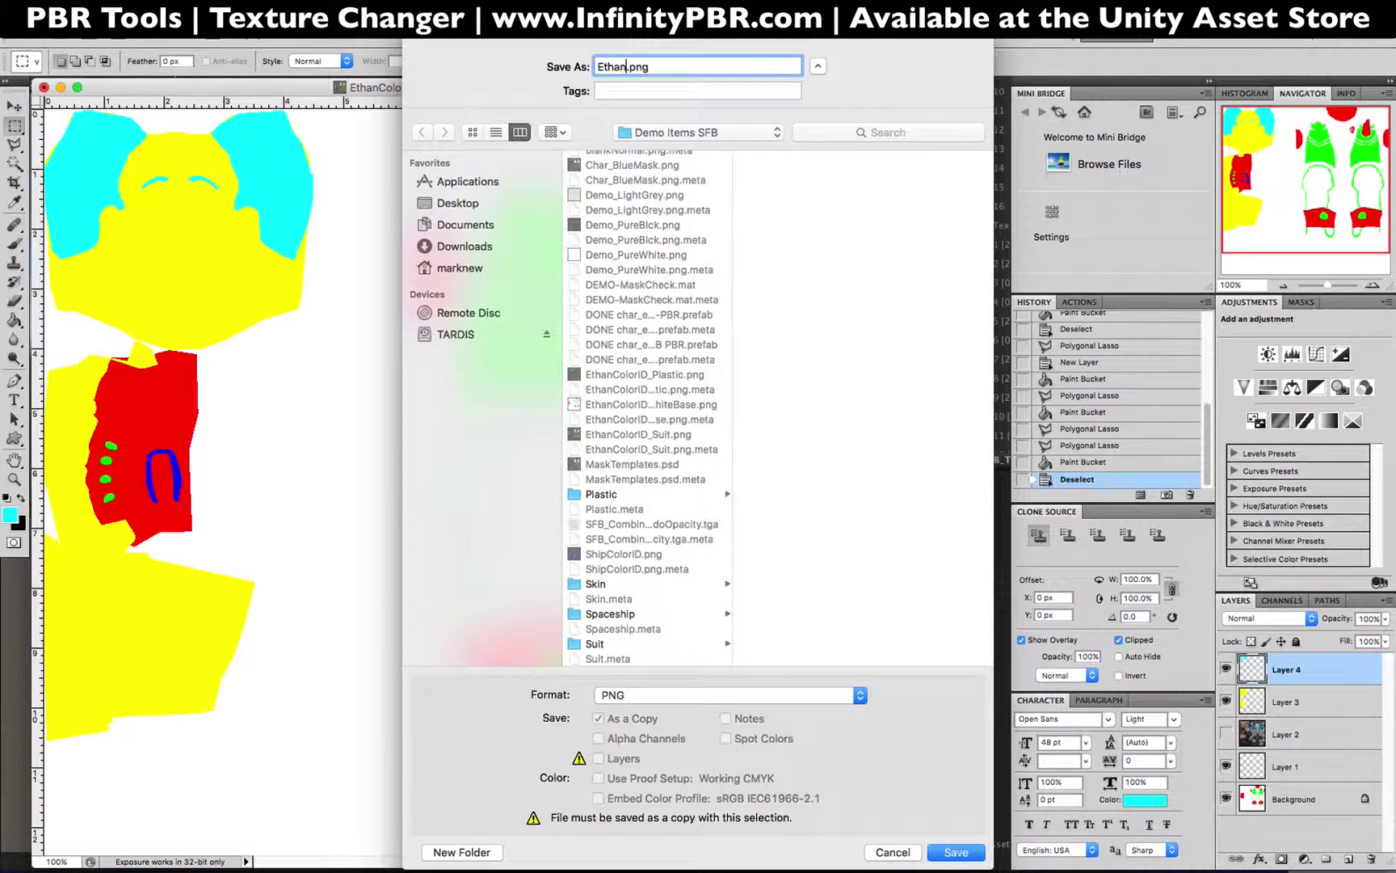
type("orID_Suit_TC")
key("Return")
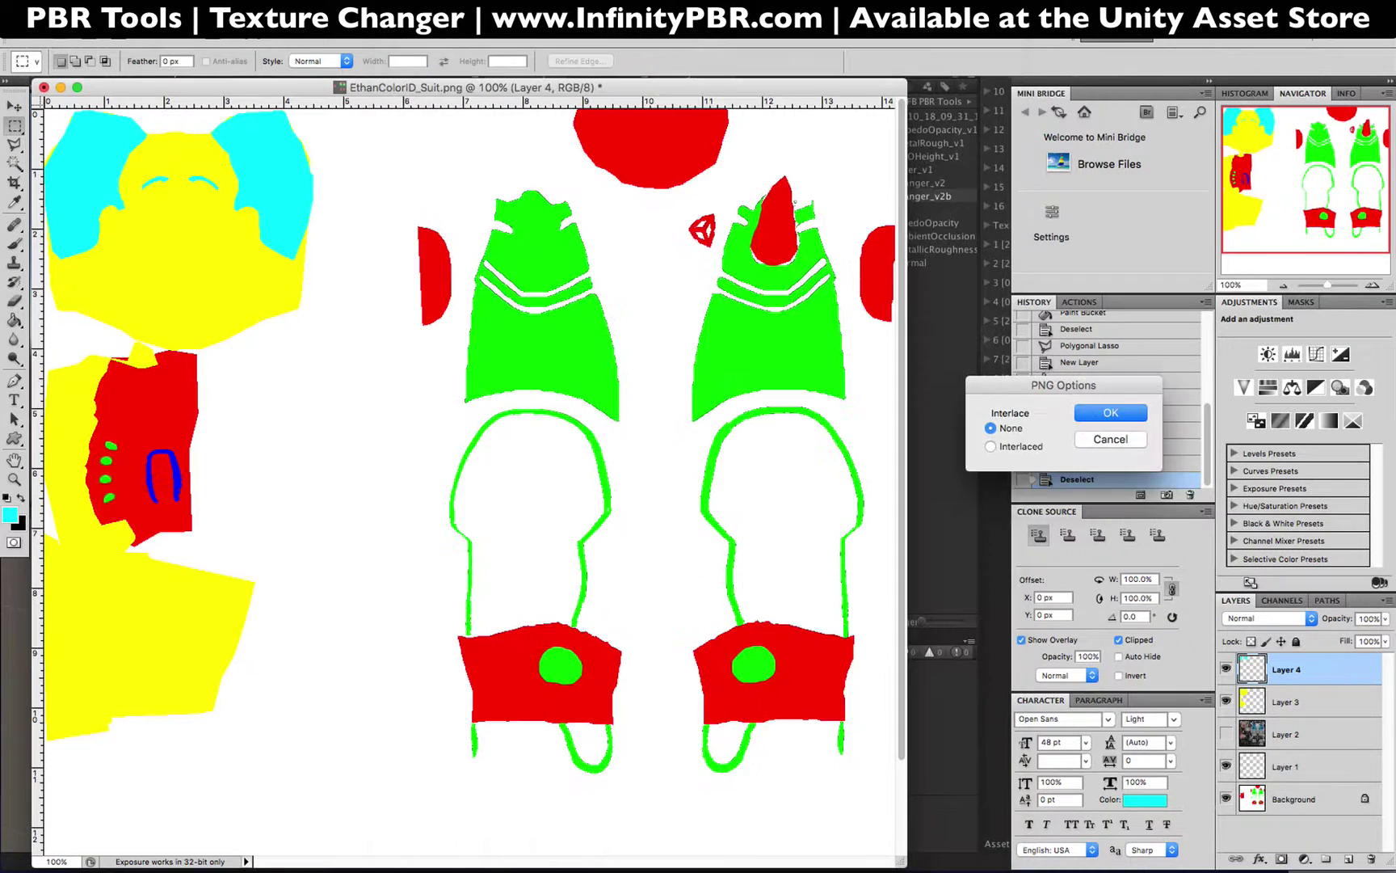
key("Return")
Switch to Unity and assign EthanColorID_Suit_TC as the Color ID map of SFB_Tools_TextureChanger_v2b.
left_click(927, 282)
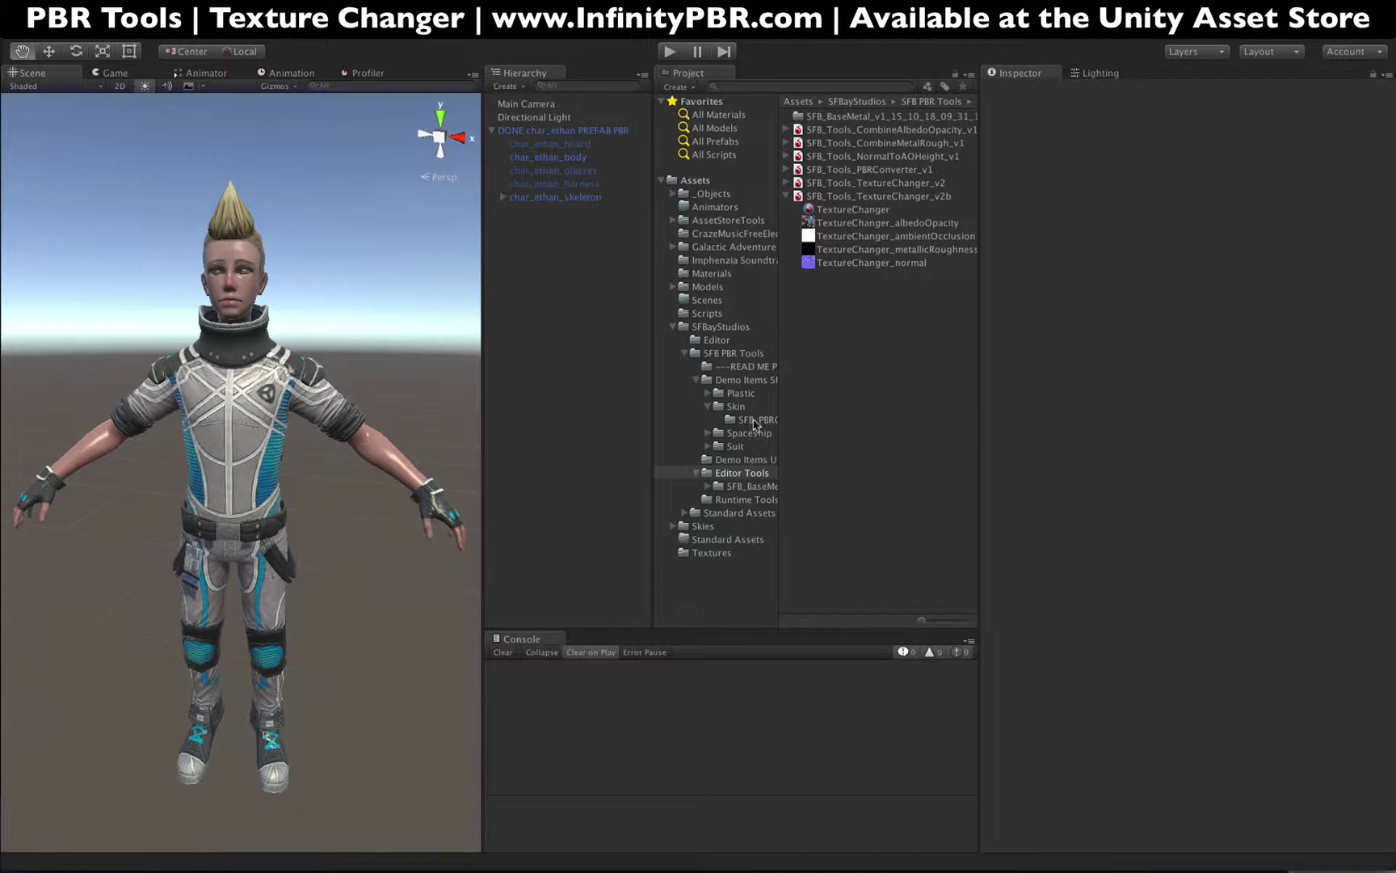
left_click(841, 196)
scroll(1083, 311, "down", 5)
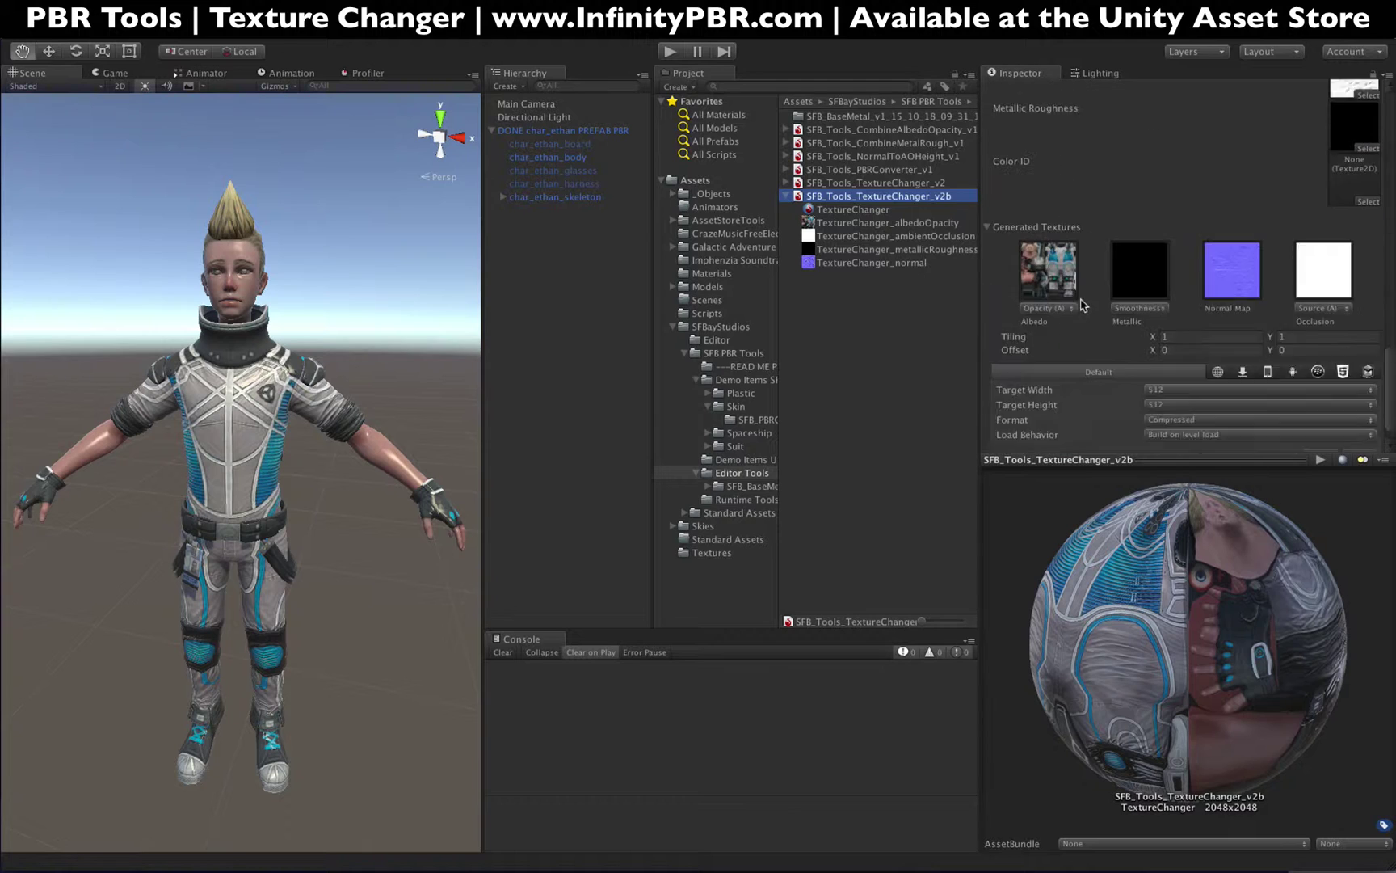
scroll(1197, 220, "up", 3)
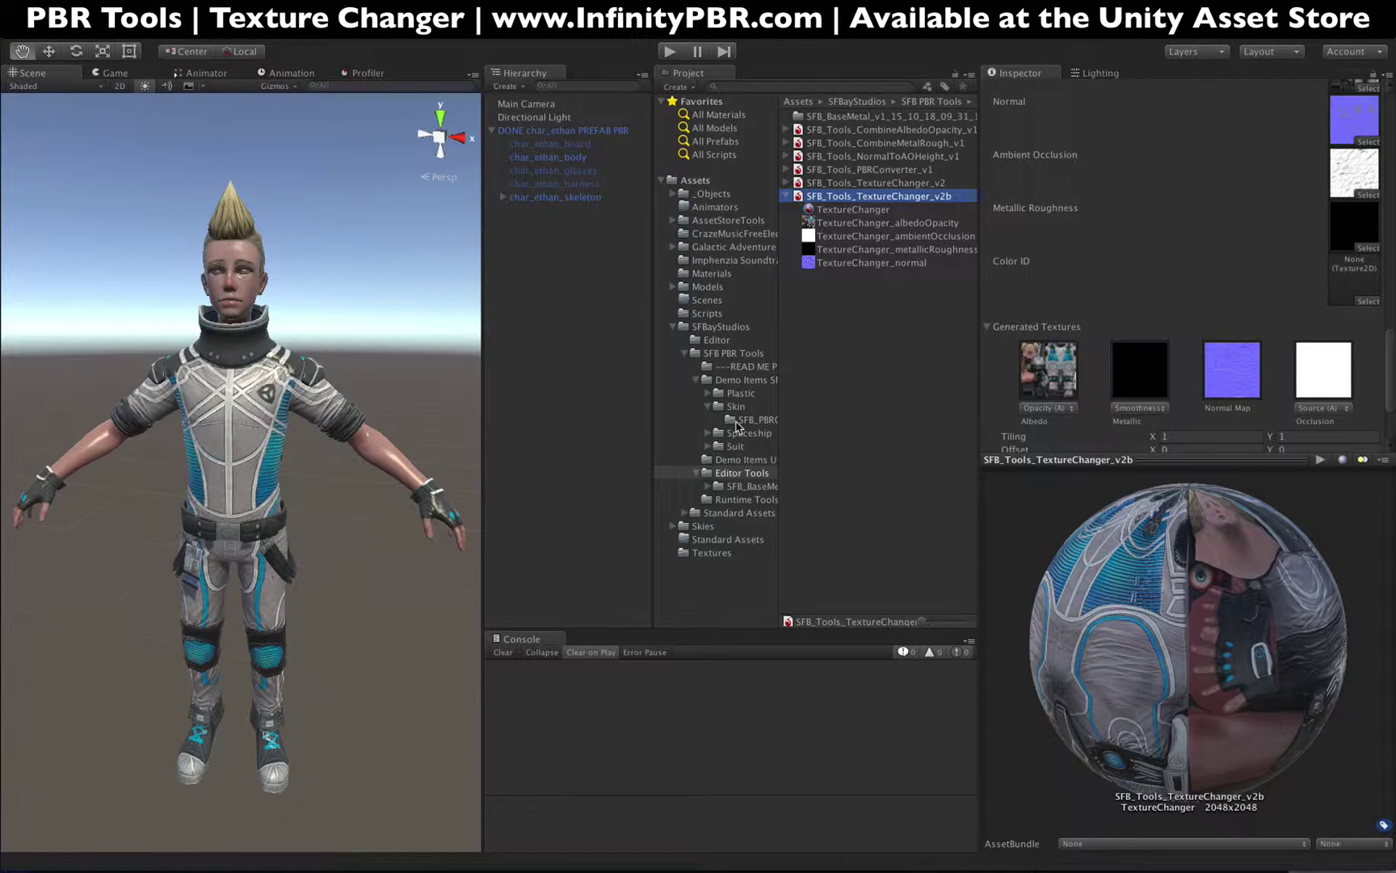
left_click(738, 380)
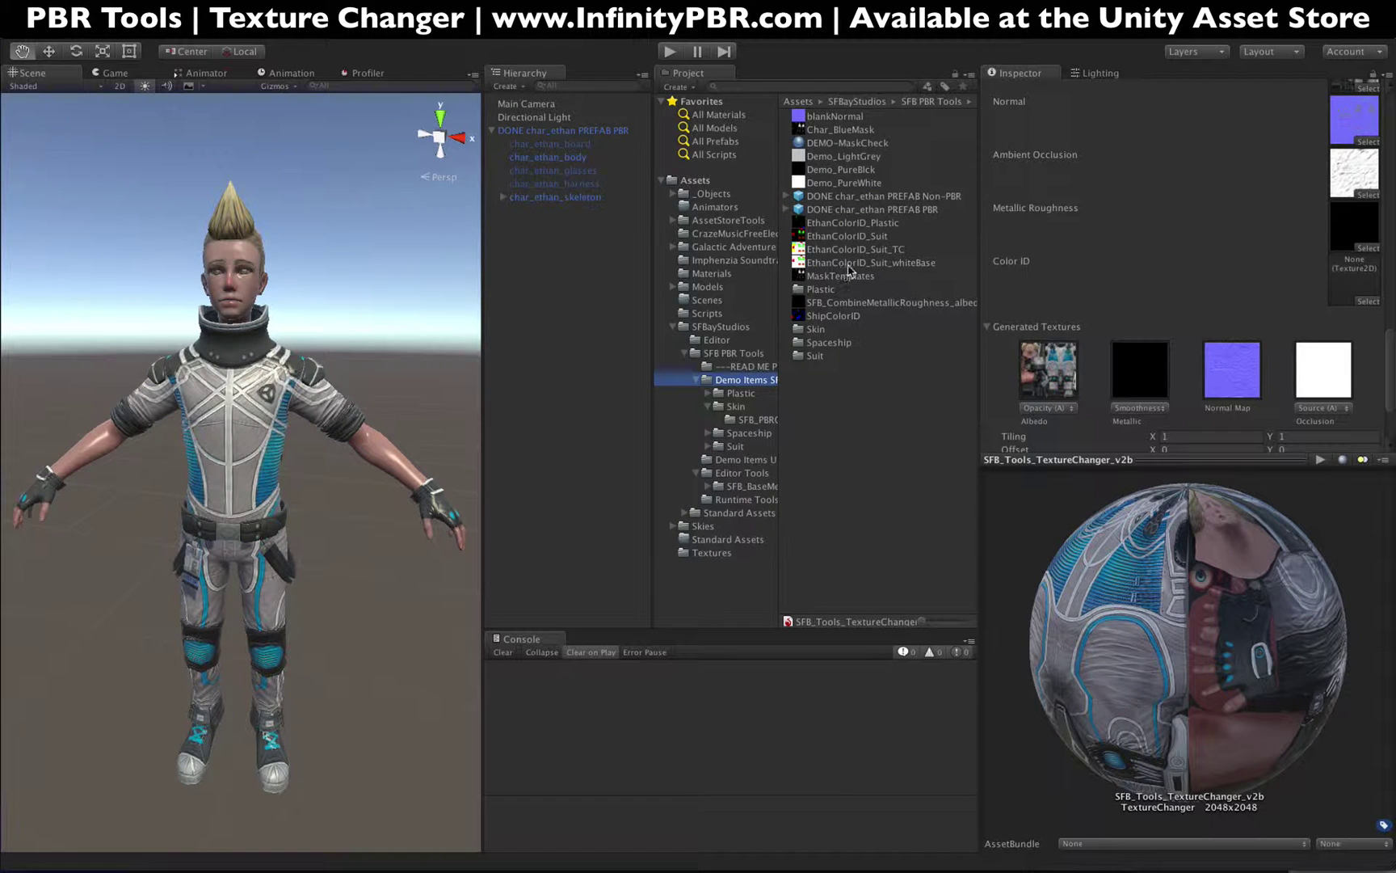
left_click_drag(855, 253, 1351, 281)
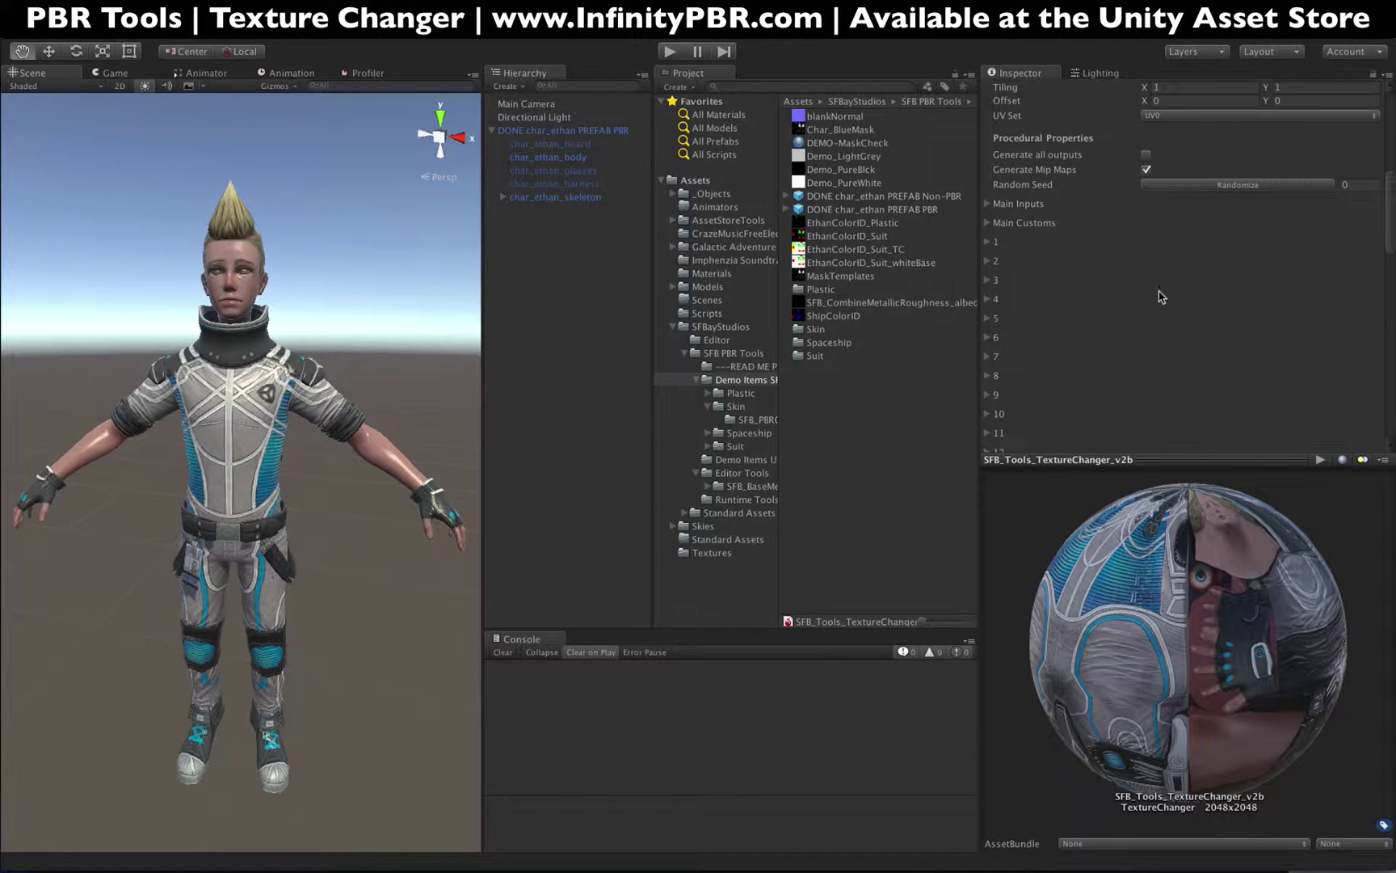
In the substance's Main Inputs, keep Use Normal on and enable Use Roughness, Use Metallic and Use AO.
left_click(987, 204)
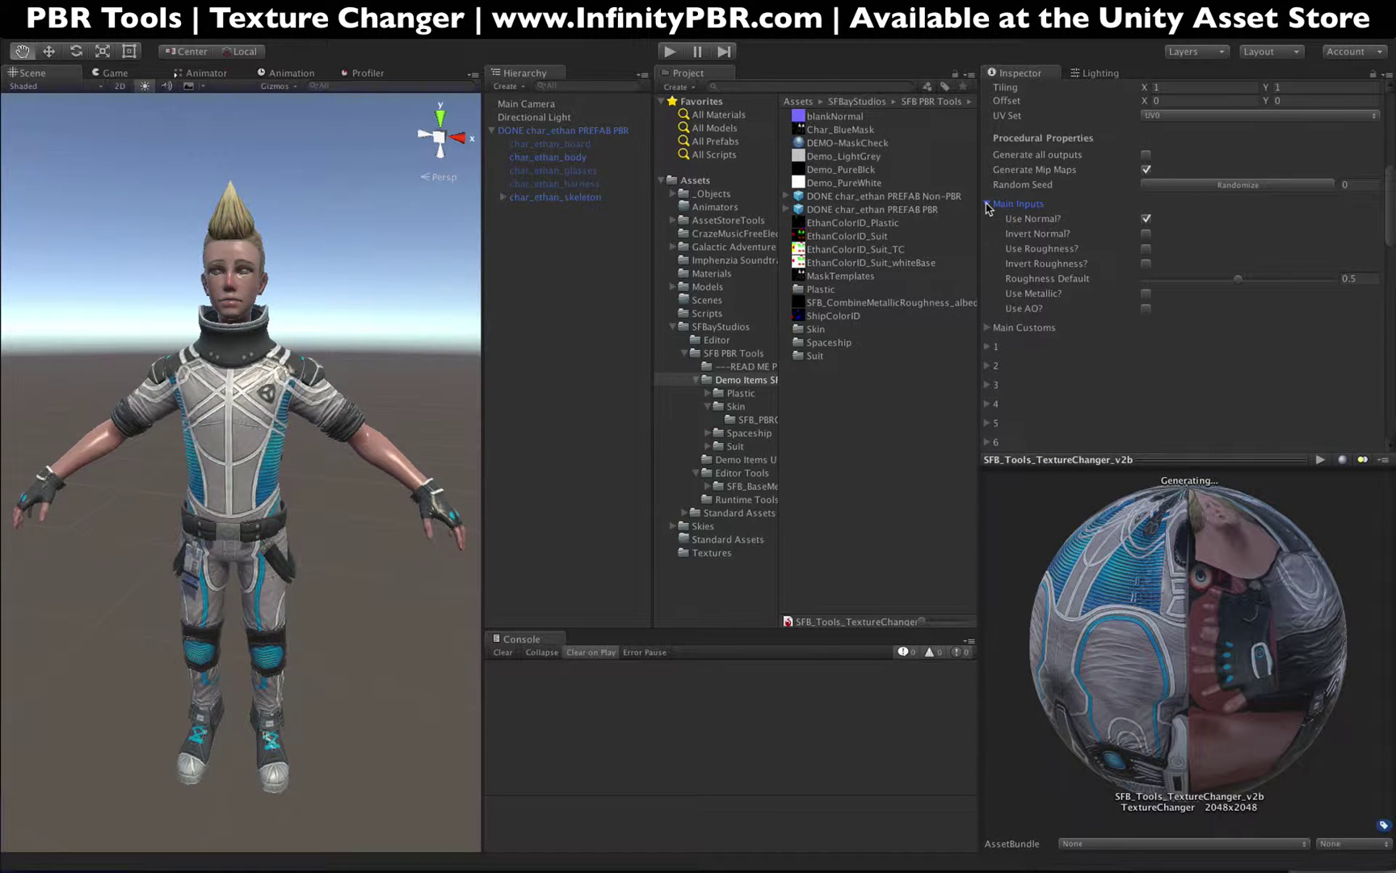
left_click(1145, 219)
left_click(1146, 218)
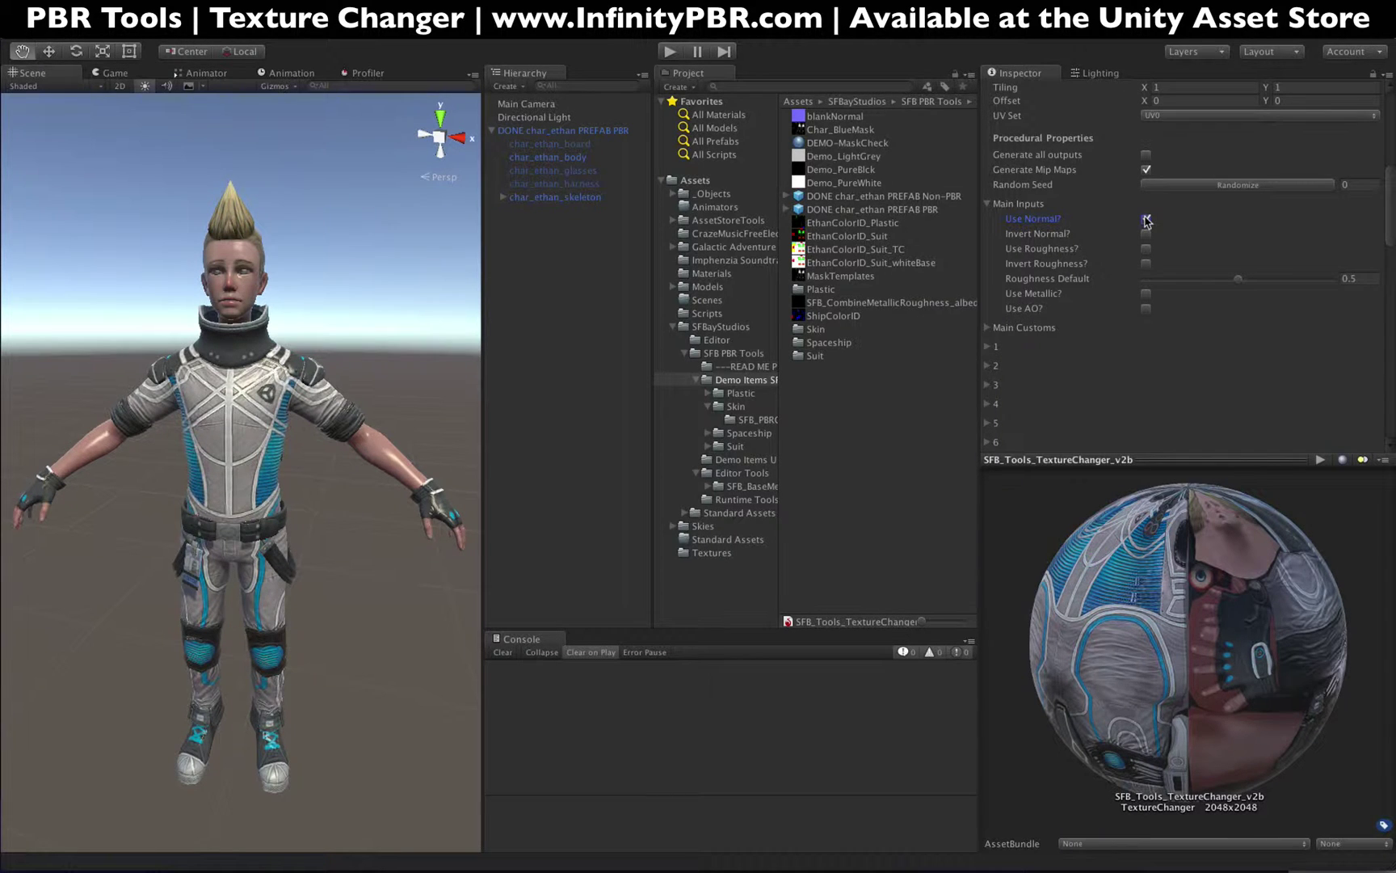
left_click(1146, 249)
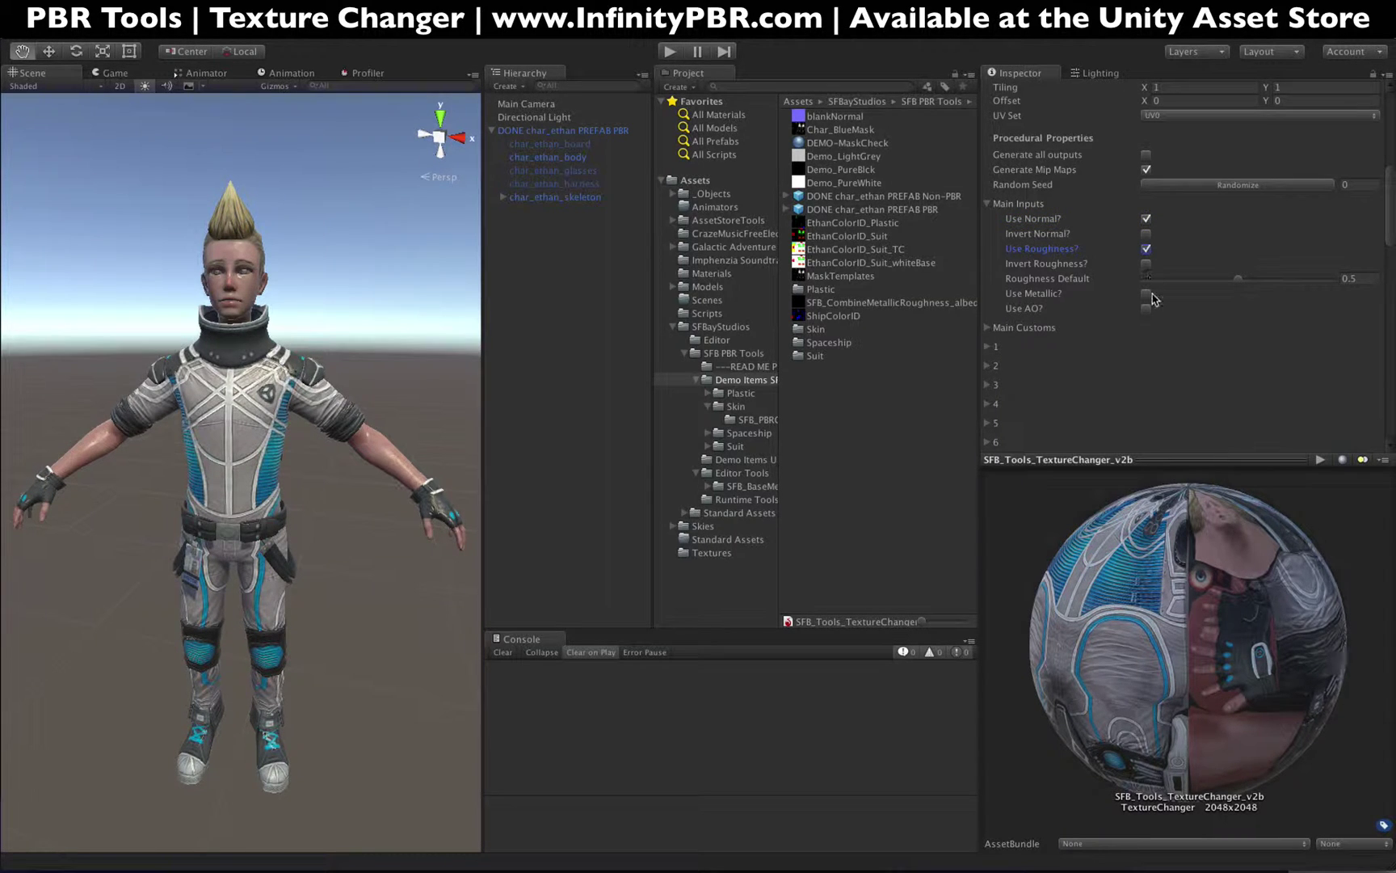
left_click(1146, 294)
left_click(1146, 308)
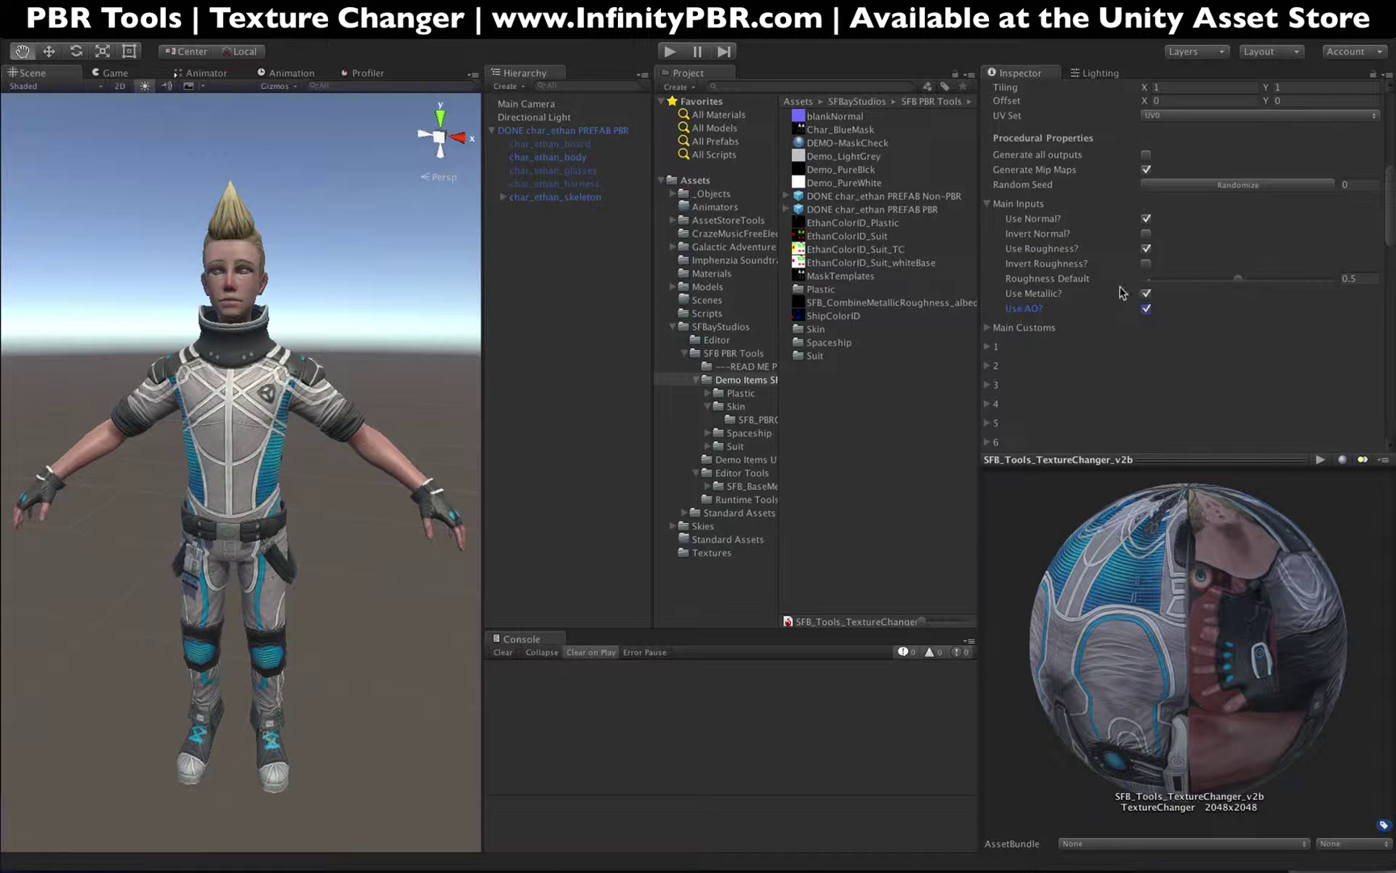
Set Roughness Default to 0.639 with Use Roughness switched off, and enable Use Roughness again.
left_click(1145, 249)
left_click_drag(1238, 278, 1168, 280)
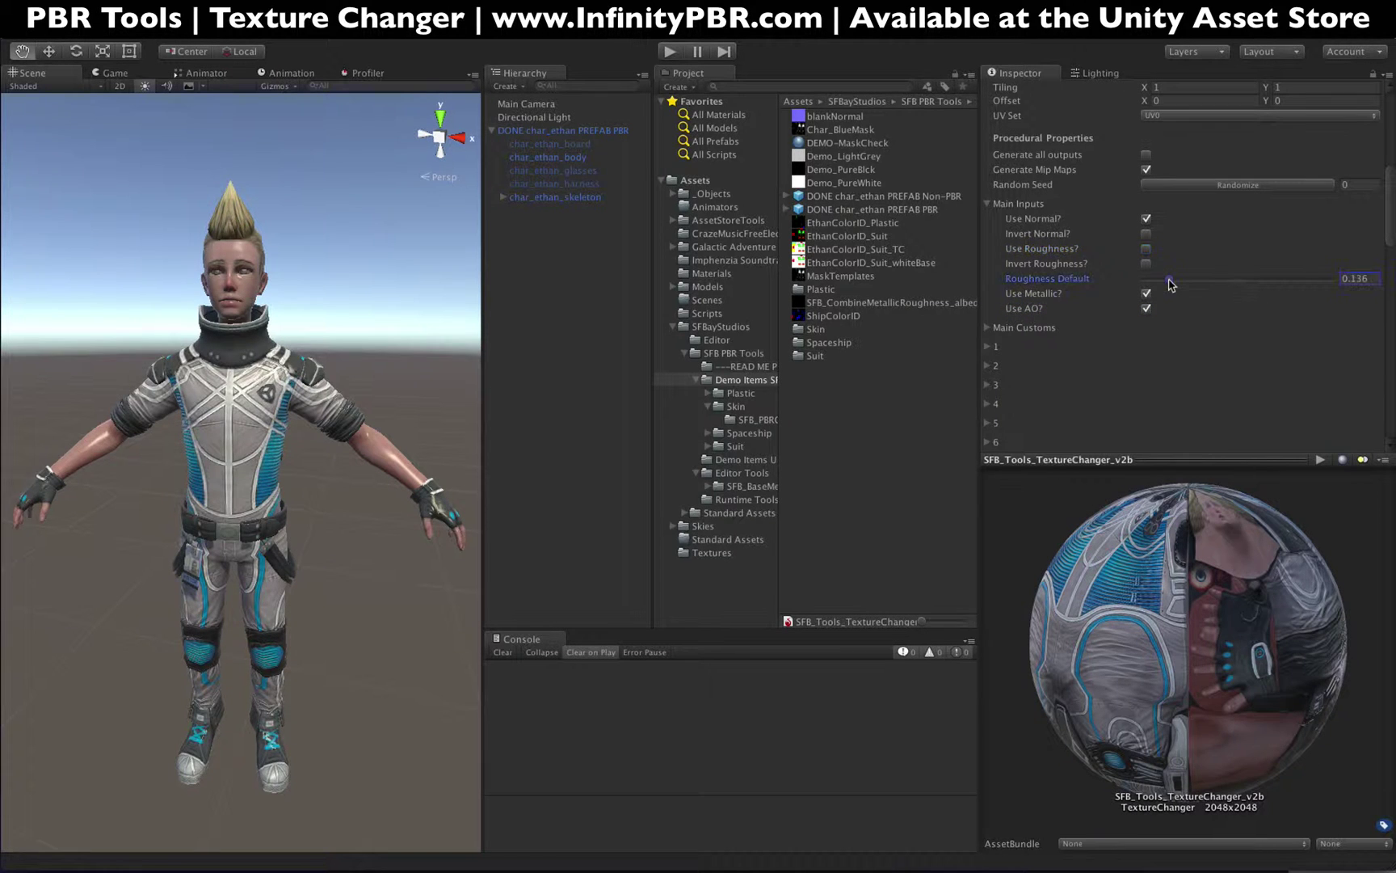
left_click_drag(1317, 287, 1264, 279)
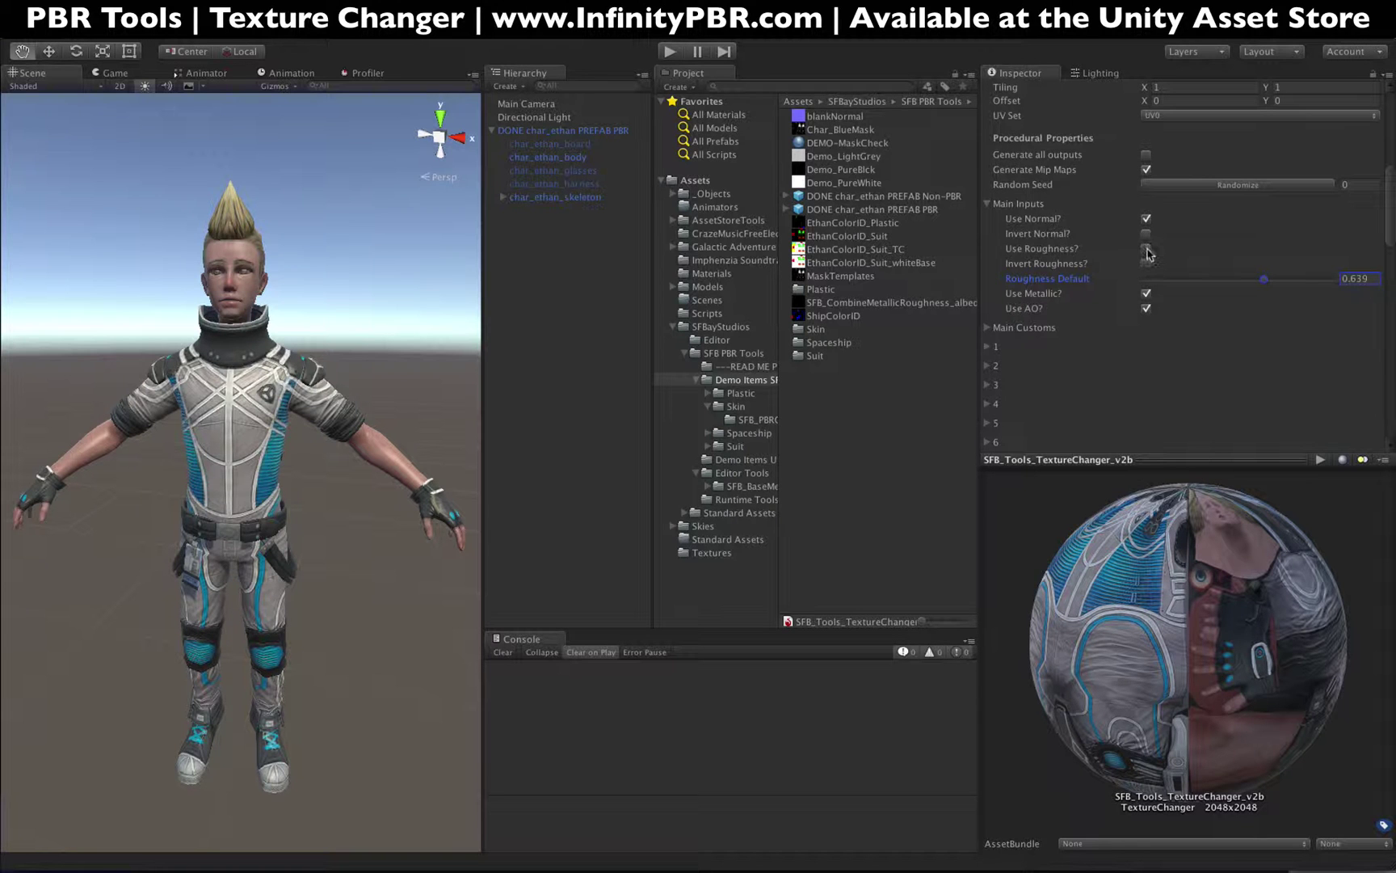
left_click(1146, 249)
Try Invert Roughness and Invert Normal in turn, switching each one off again.
left_click(1145, 264)
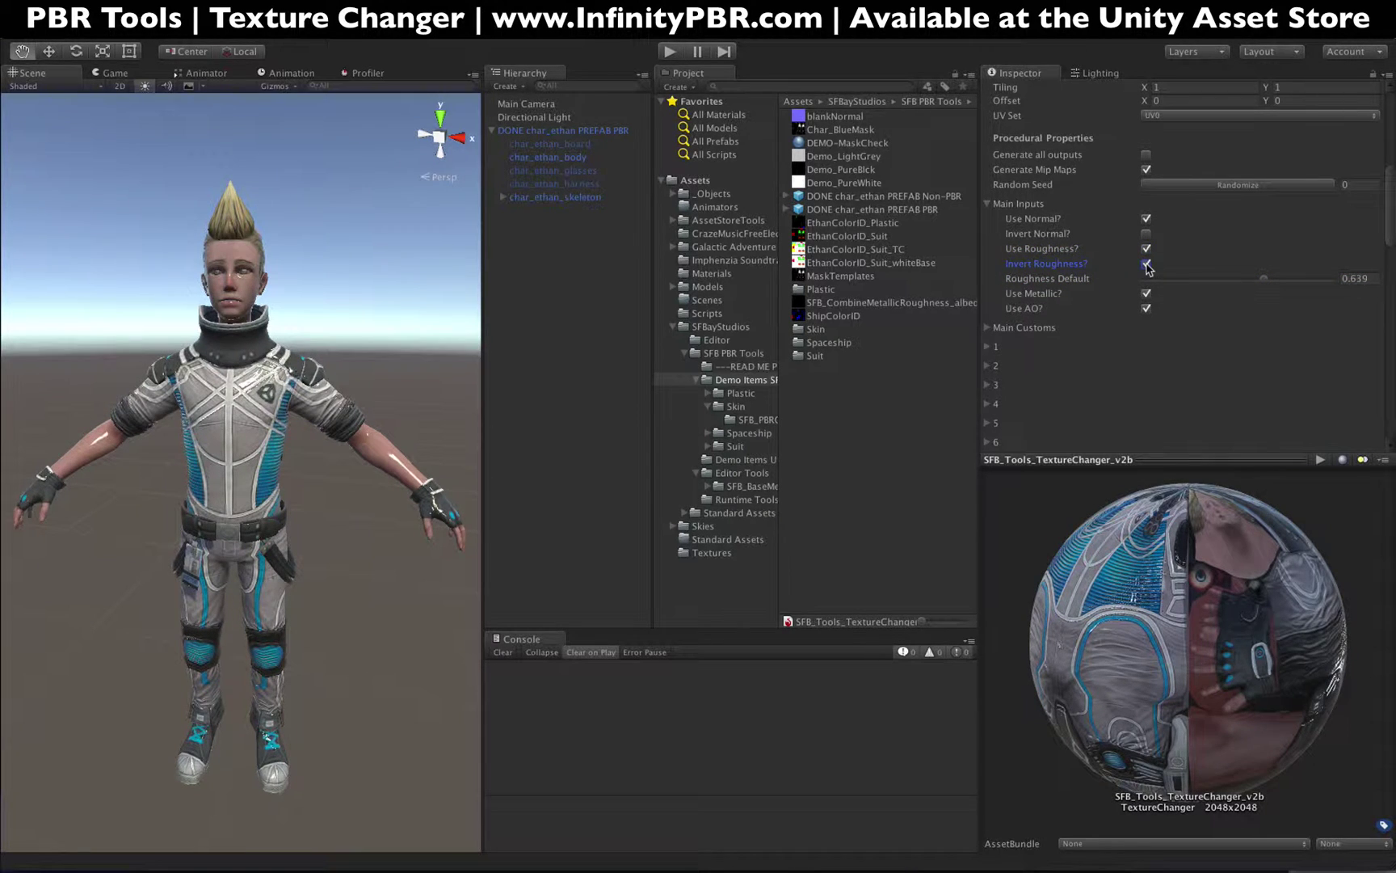
left_click(1145, 264)
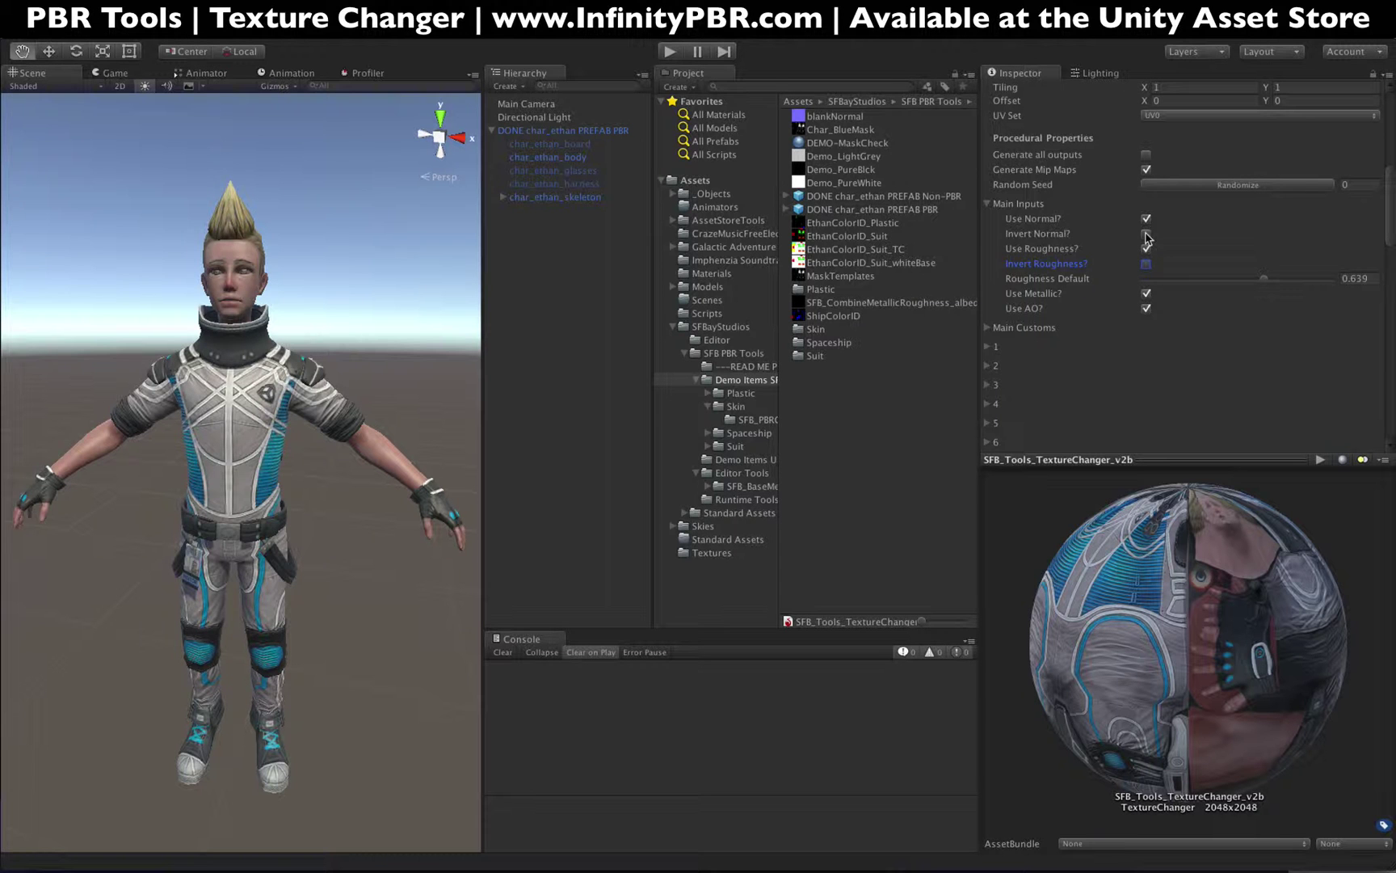
left_click(1145, 235)
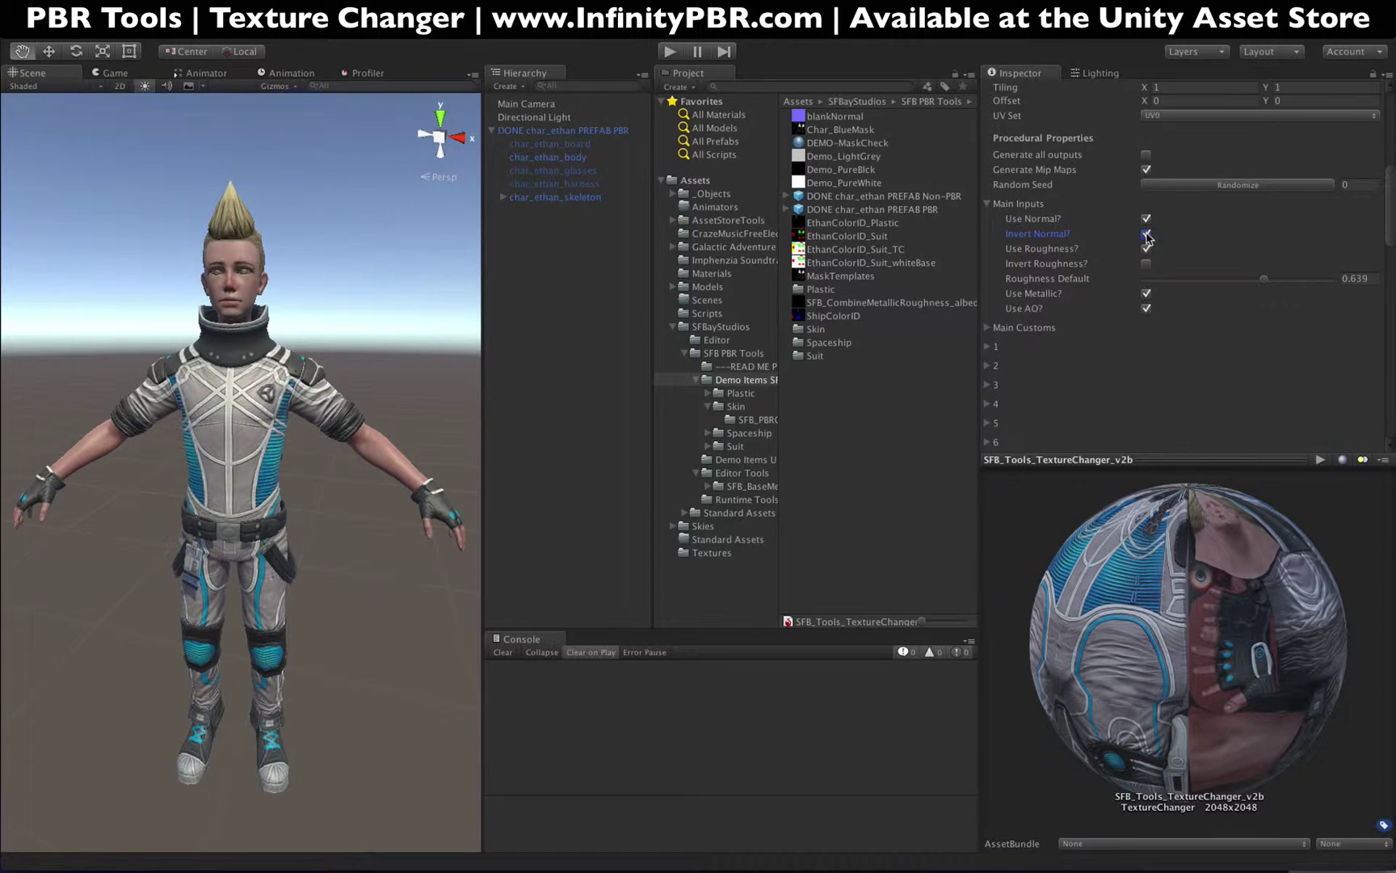
left_click(1146, 235)
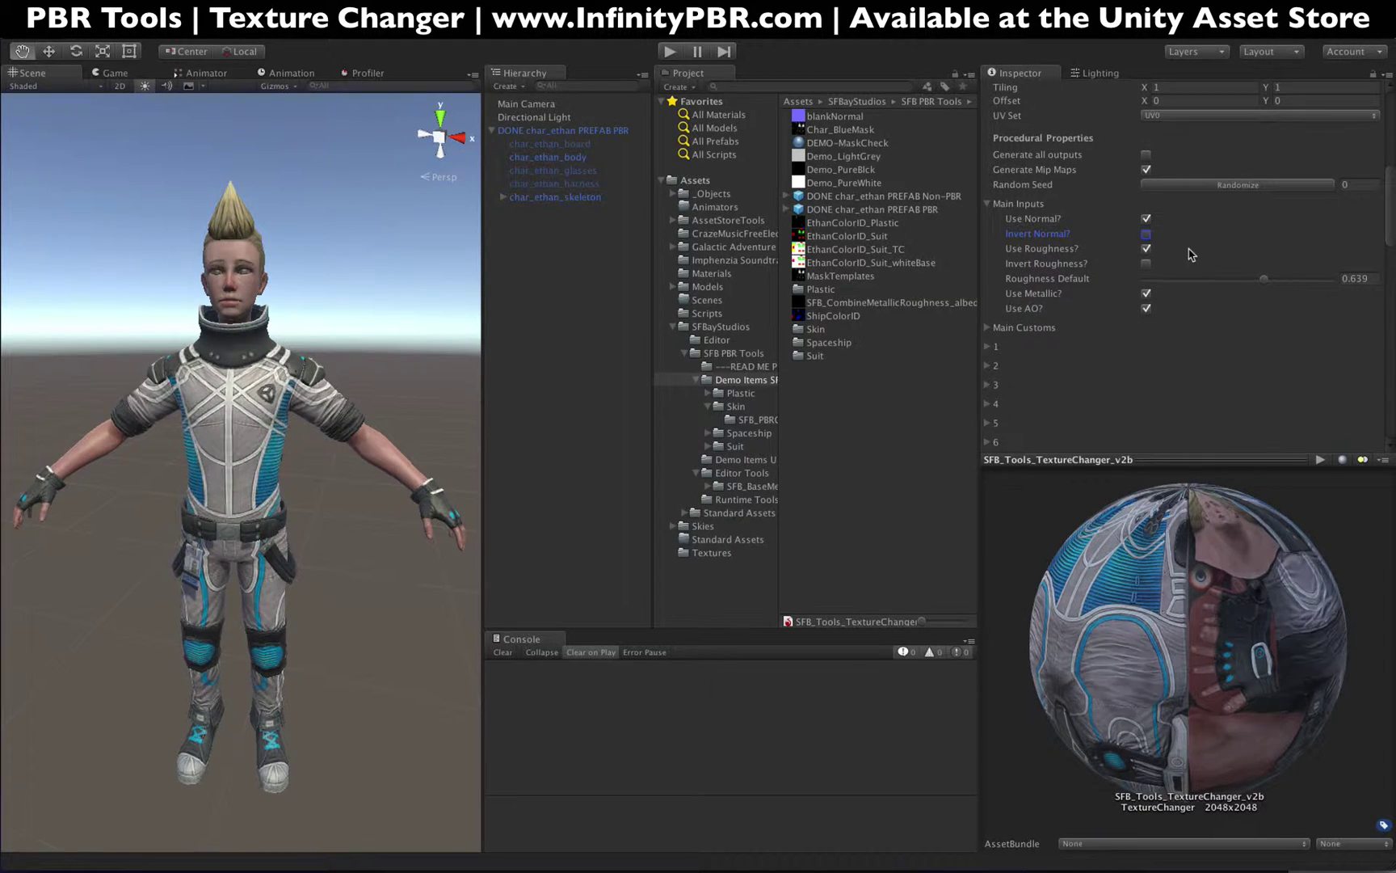
Try masking for textures 1 to 6 in Texture Masking, clear all six options again and collapse the group.
scroll(981, 184, "down", 10)
left_click(986, 190)
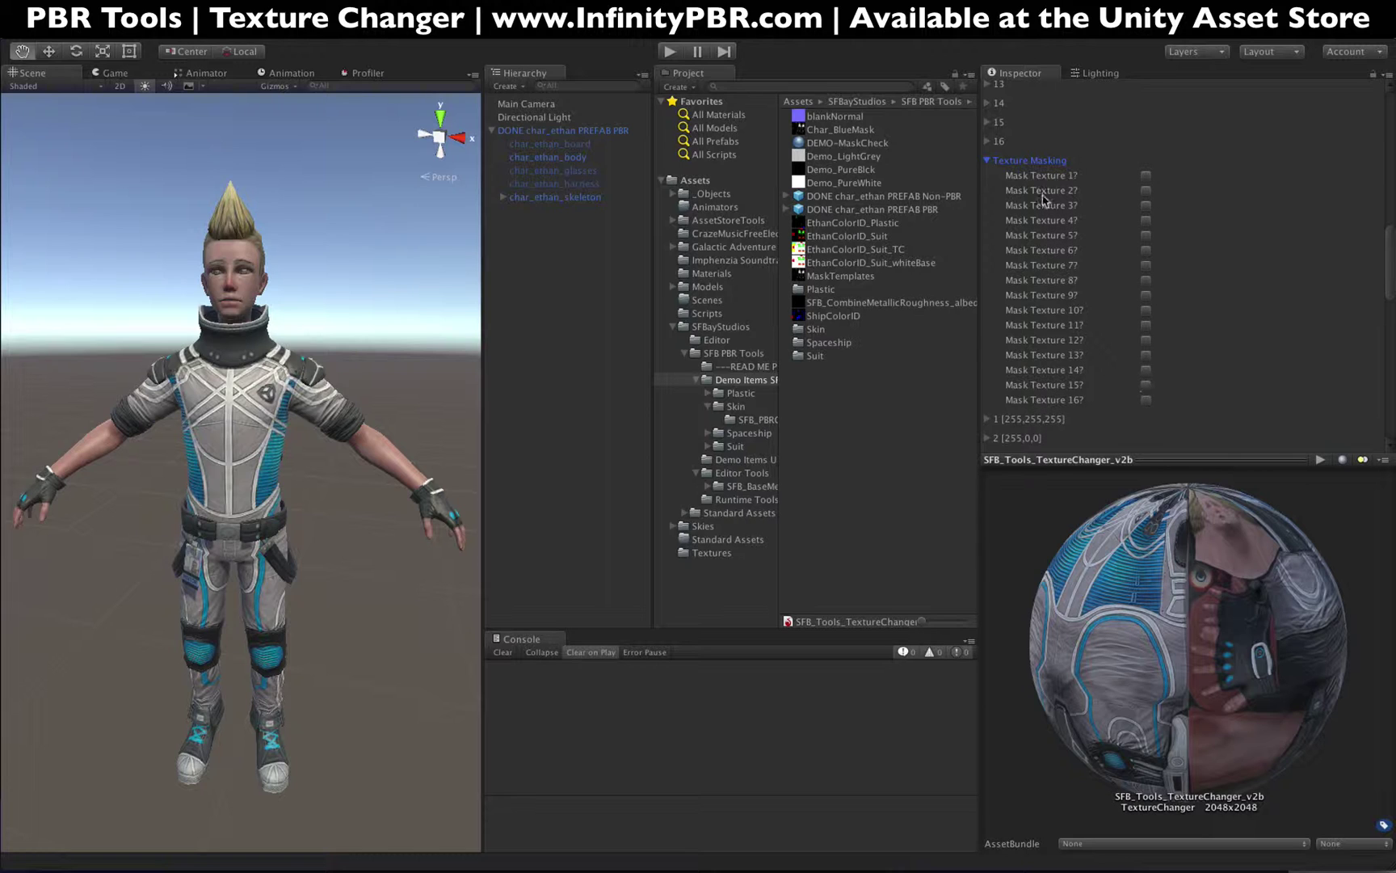
left_click(1145, 175)
left_click(1146, 190)
left_click(1146, 205)
left_click(1145, 220)
left_click(1146, 235)
left_click(1146, 249)
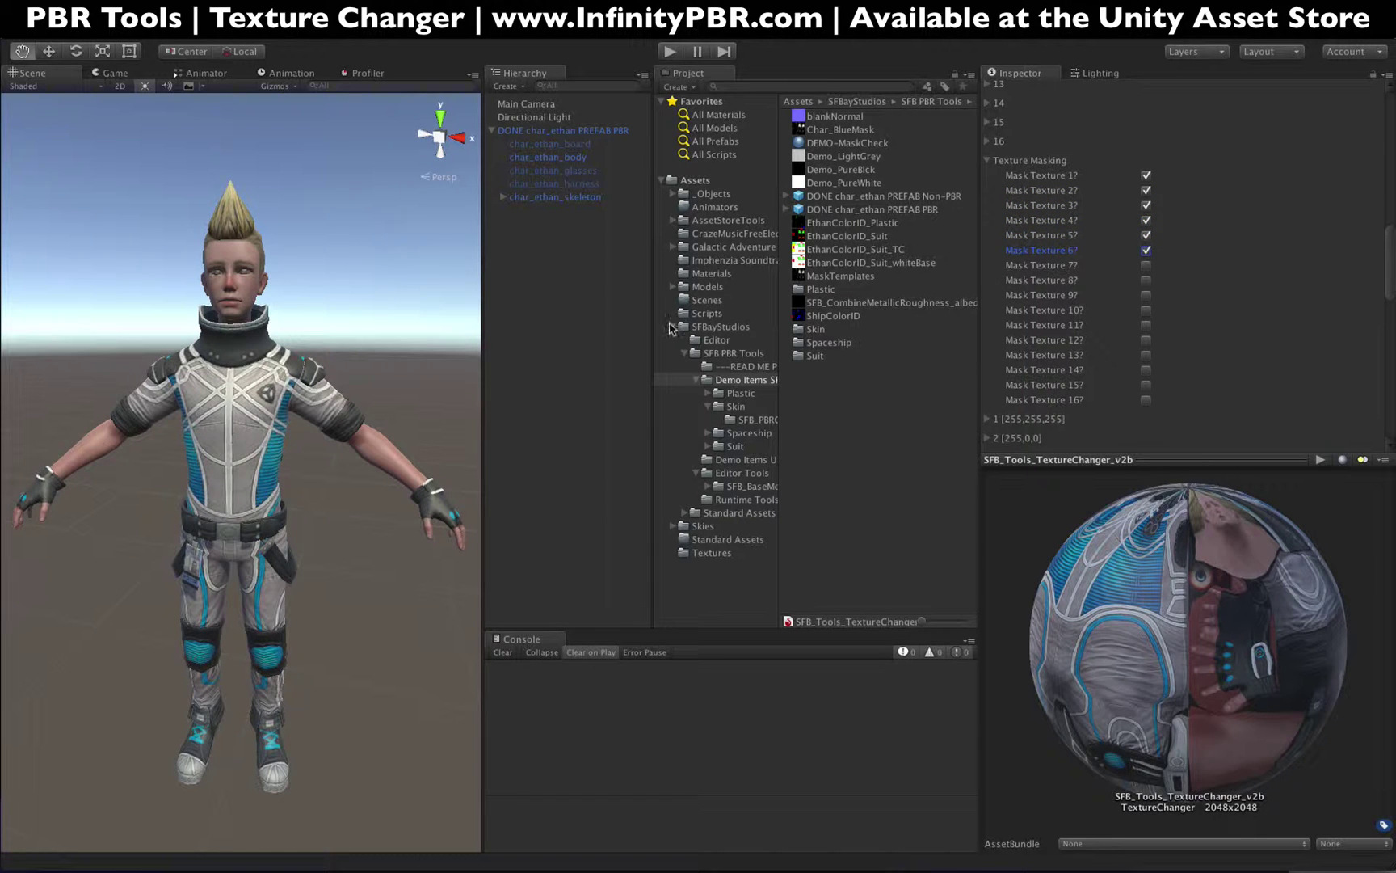
left_click(1148, 223)
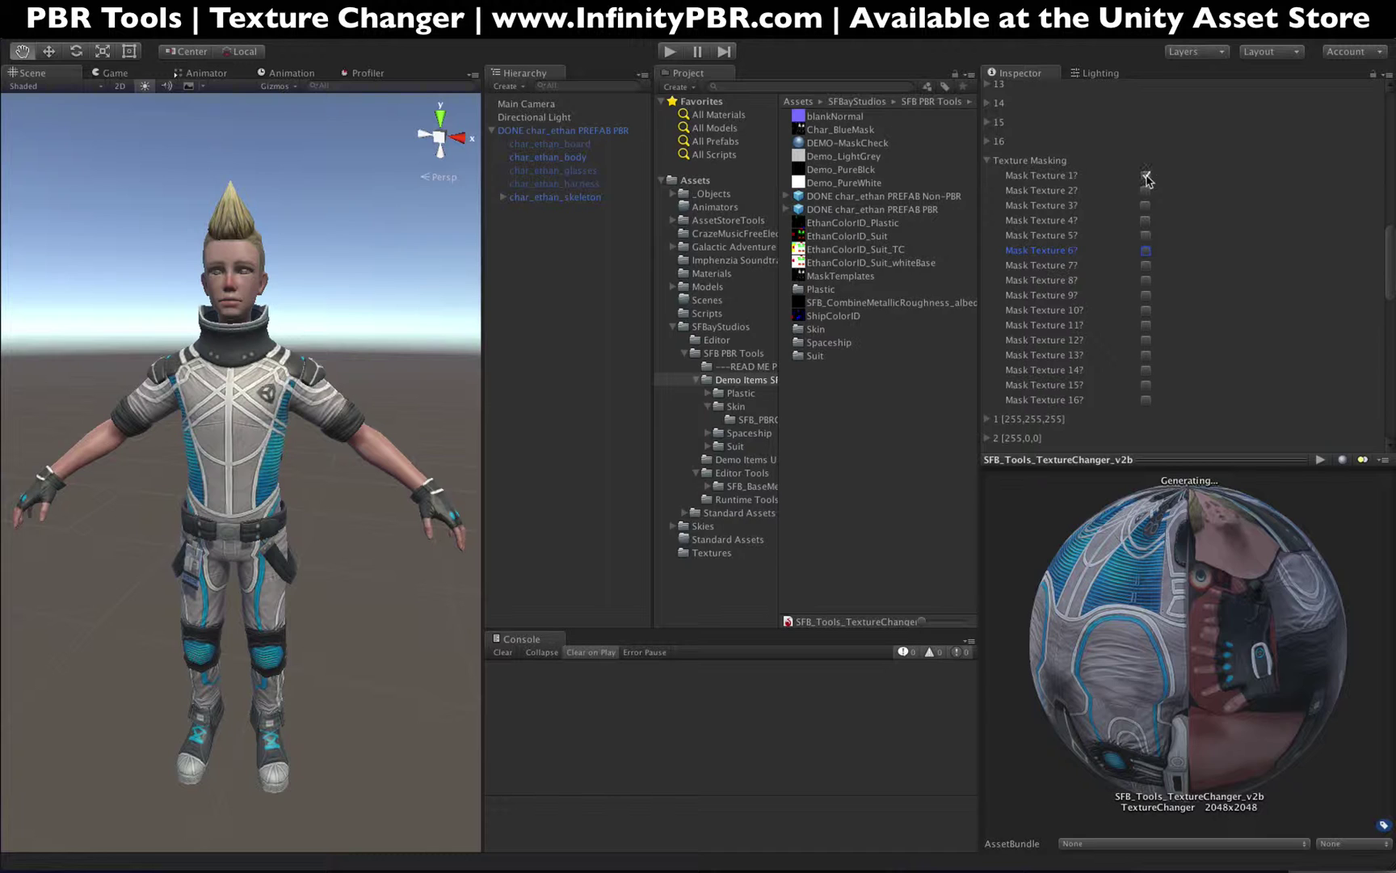
left_click(1146, 176)
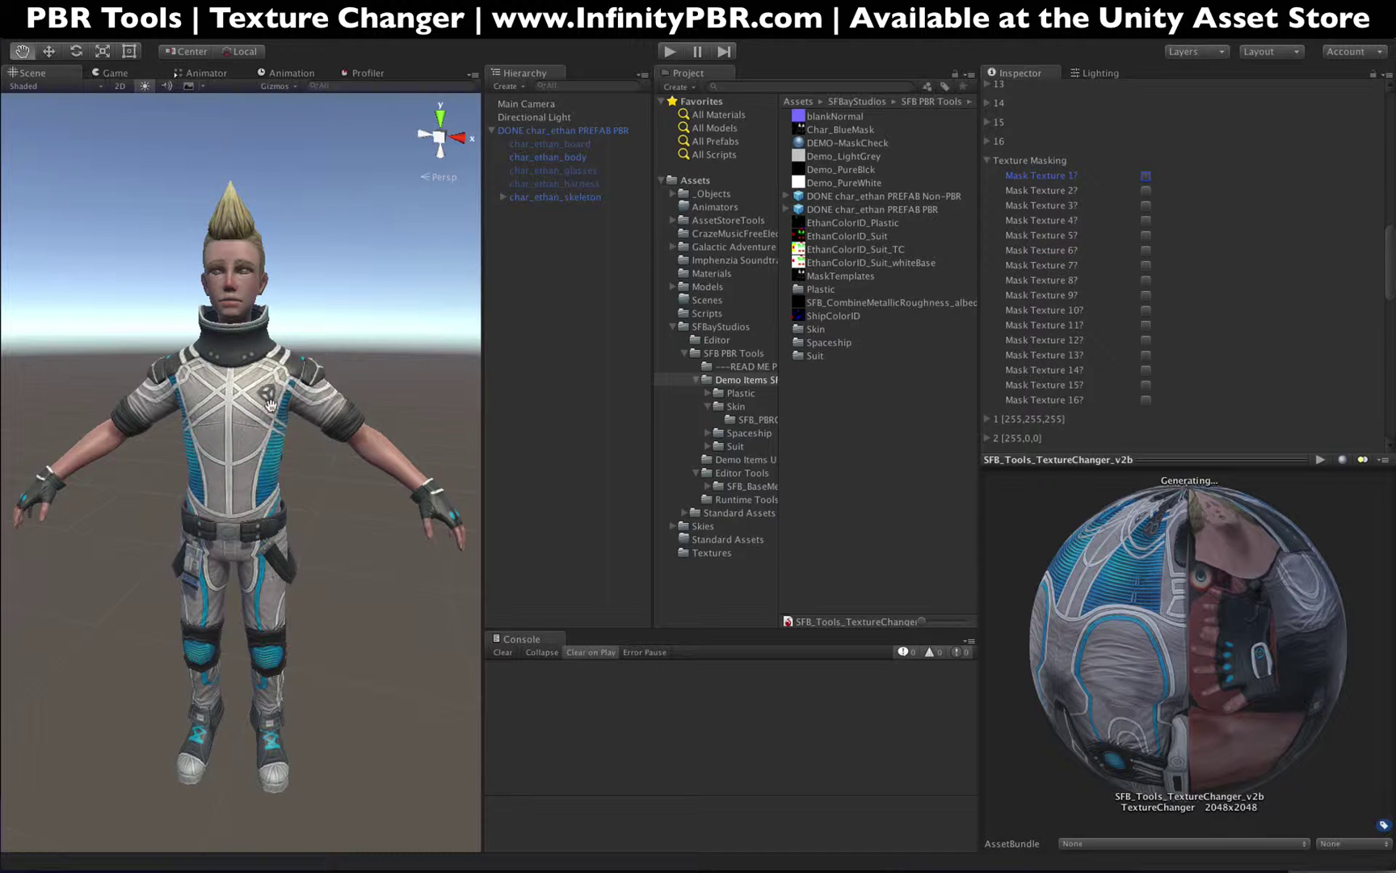
left_click(989, 160)
Look through the substance's input groups and expand the texture slots of color 1 [255,255,255].
scroll(1038, 346, "up", 10)
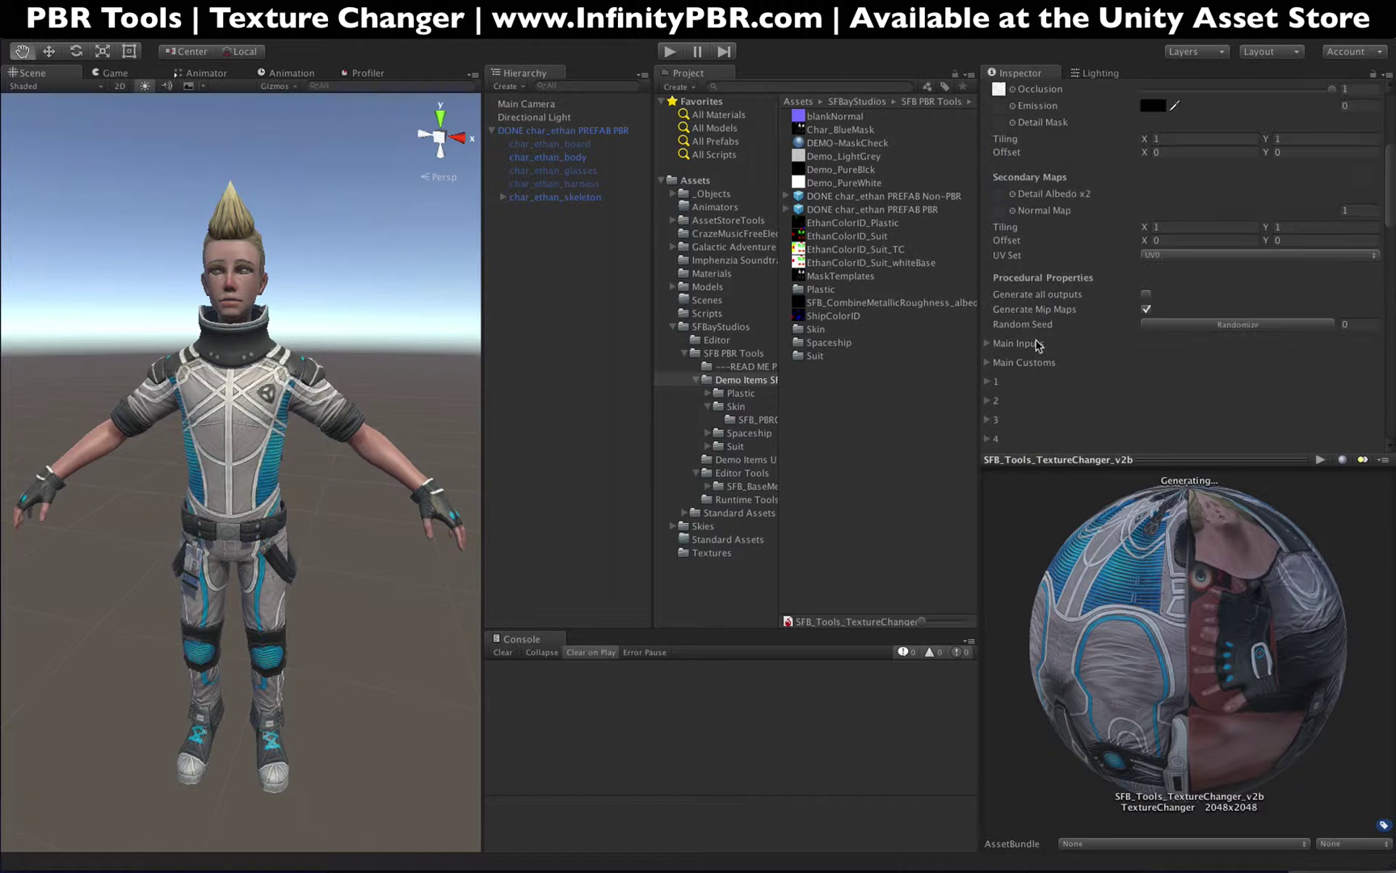
scroll(1038, 346, "down", 12)
scroll(1039, 346, "up", 3)
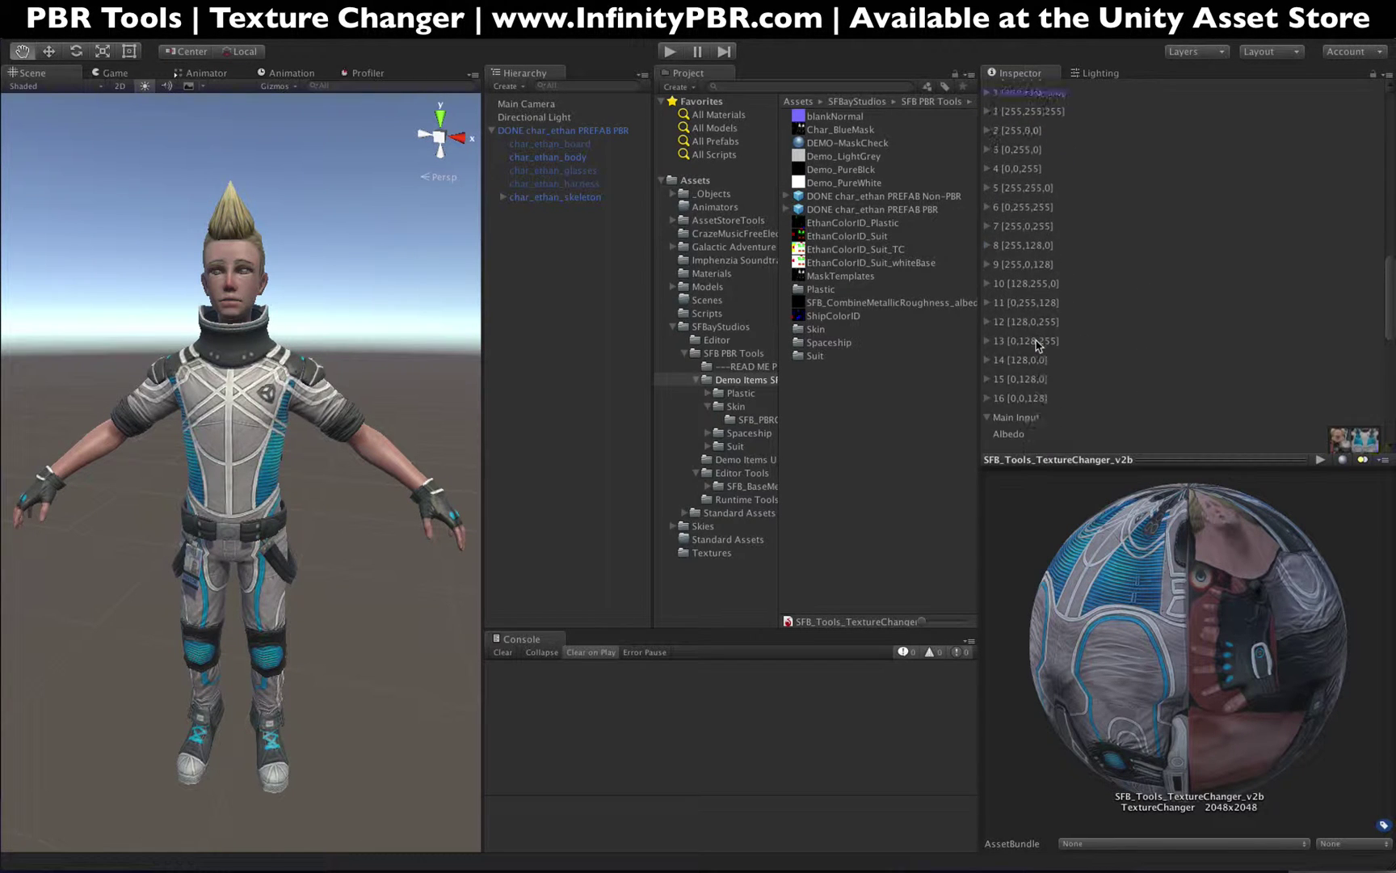
scroll(1038, 346, "down", 4)
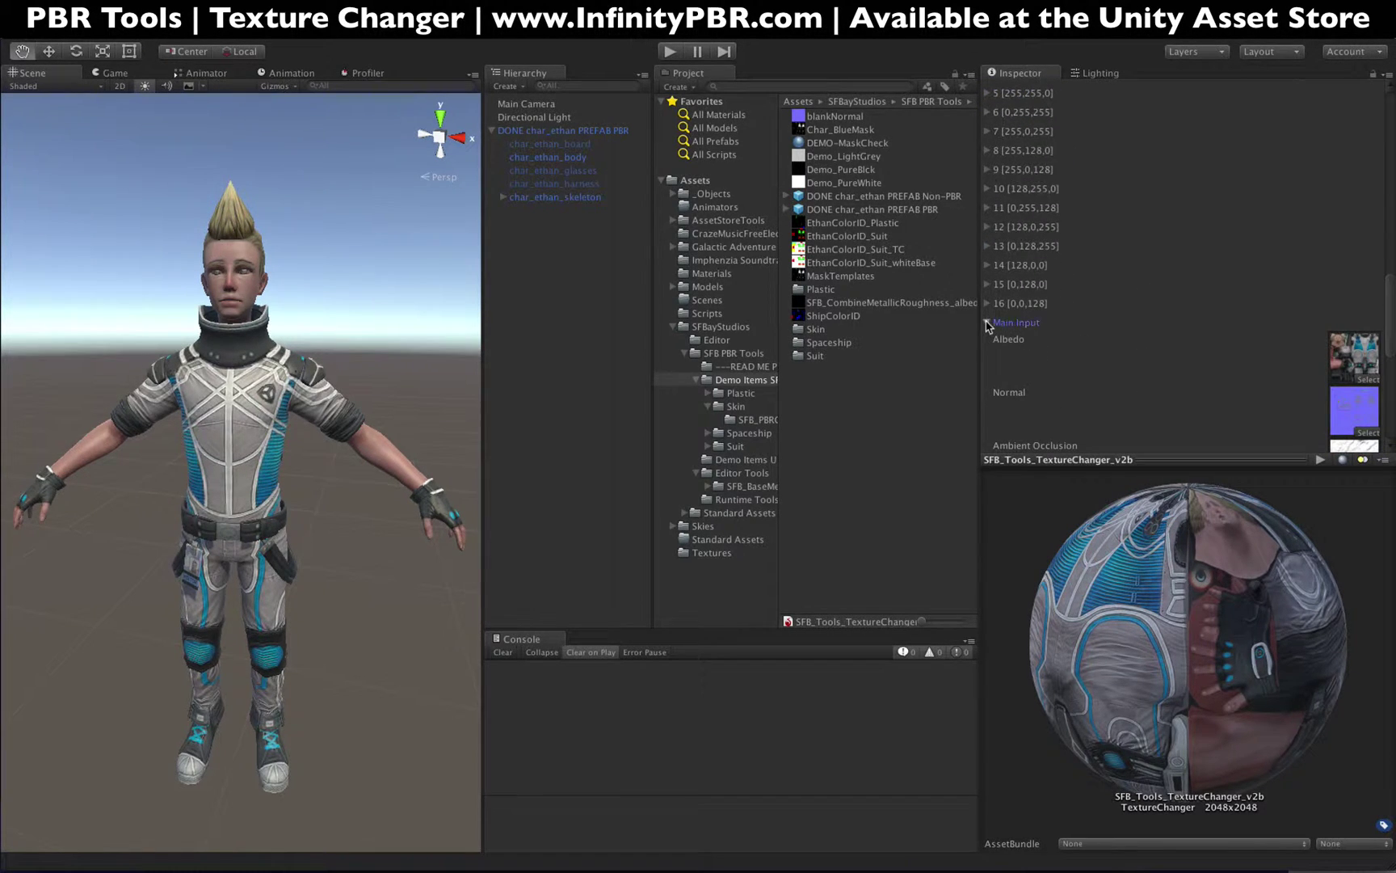
scroll(1065, 287, "up", 4)
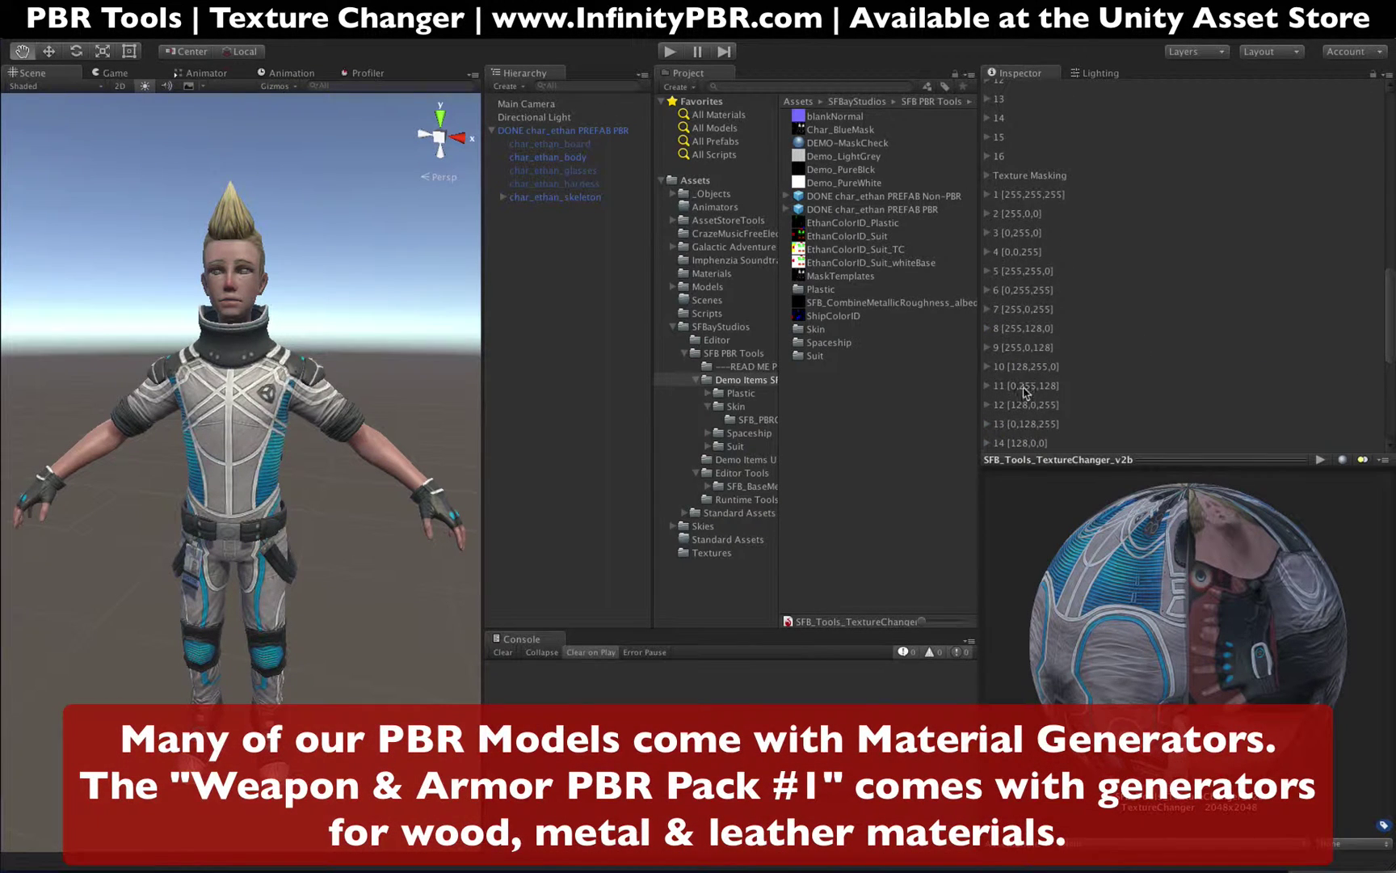
left_click(987, 195)
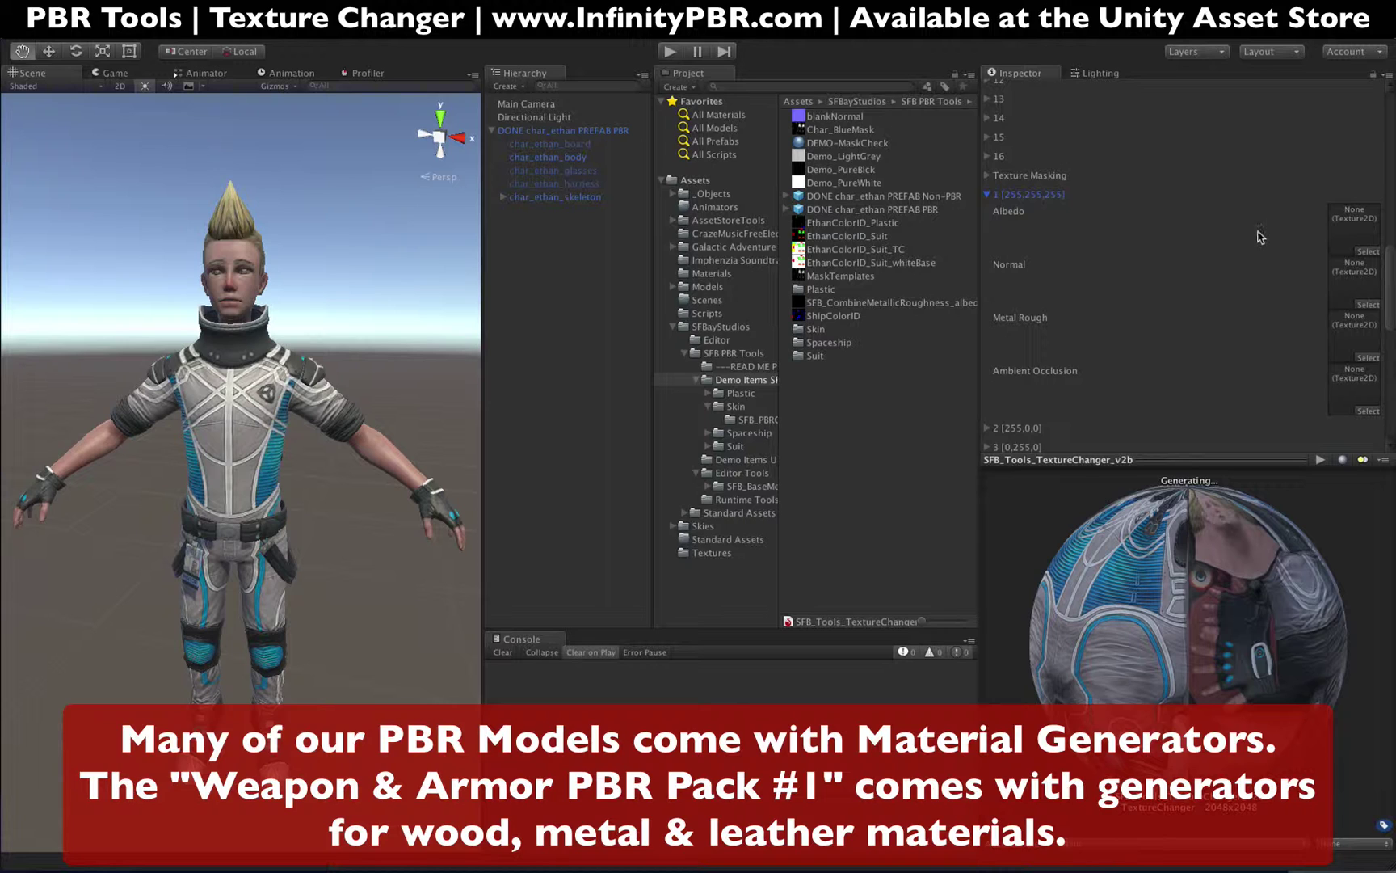
scroll(1258, 235, "down", 1)
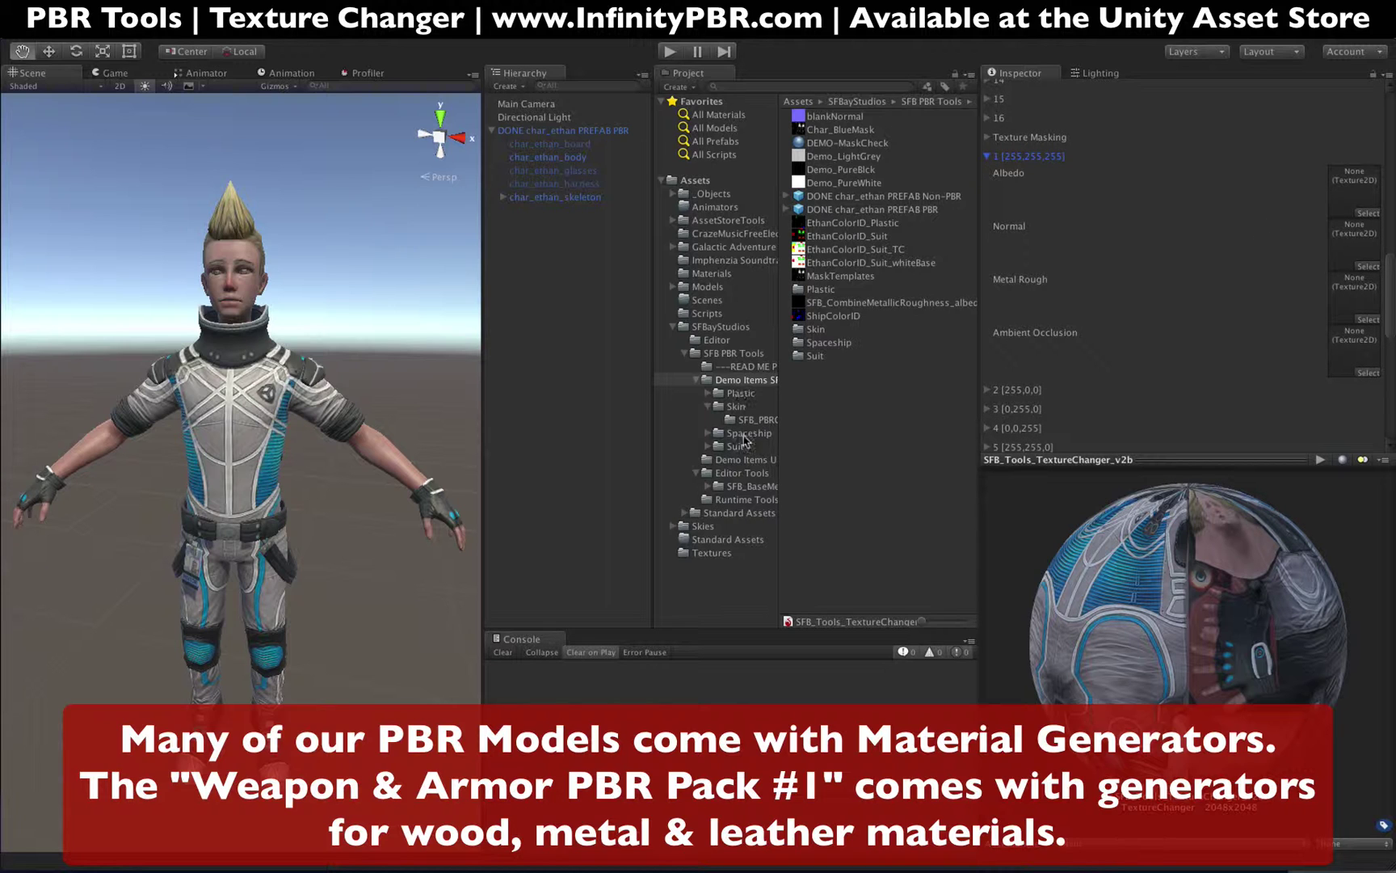
Open the folder with the SFB_BaseMetal textures inside Editor Tools.
left_click(749, 477)
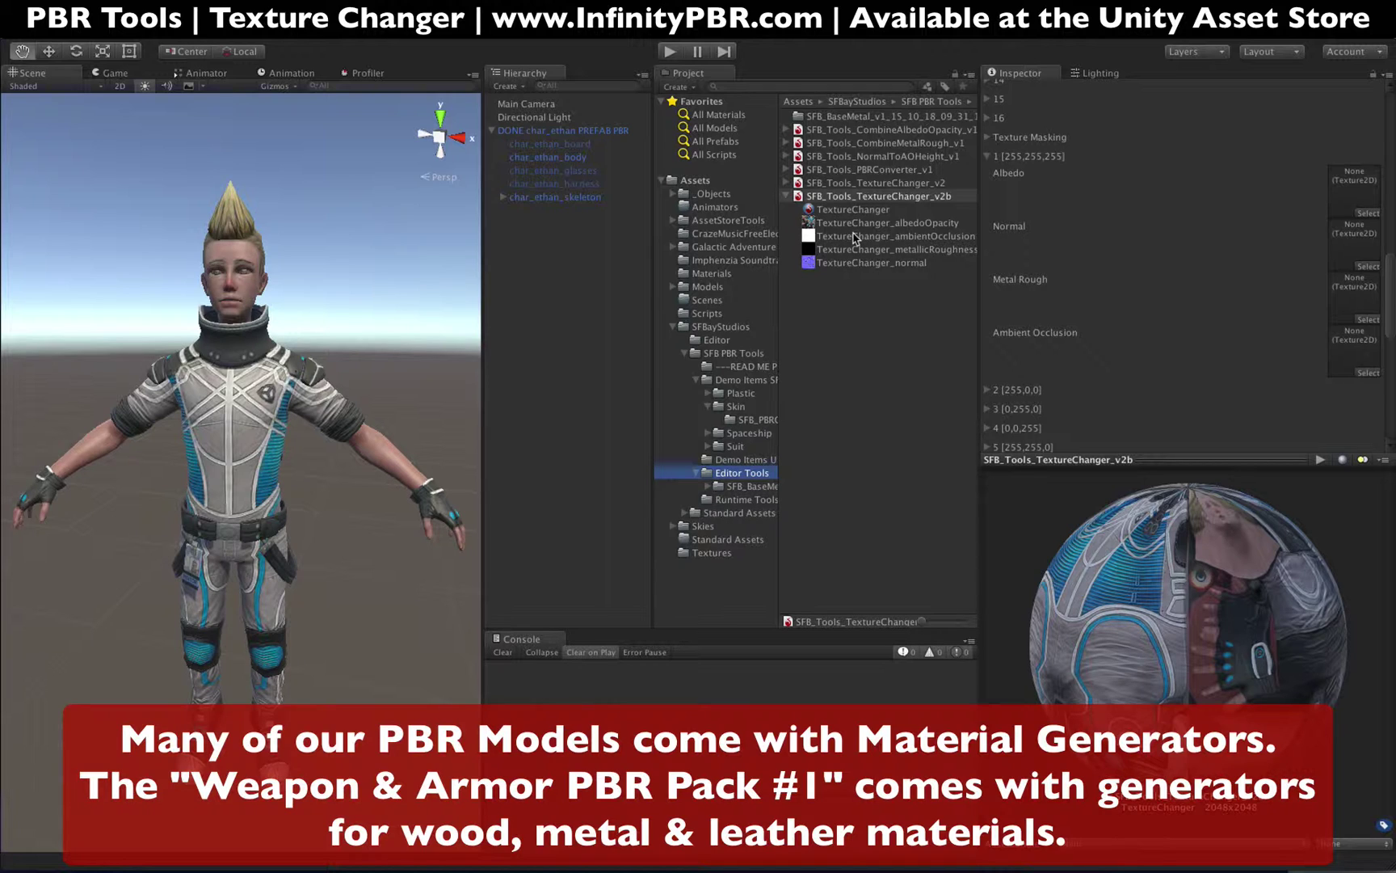
left_click(731, 487)
left_click(707, 486)
left_click(751, 499)
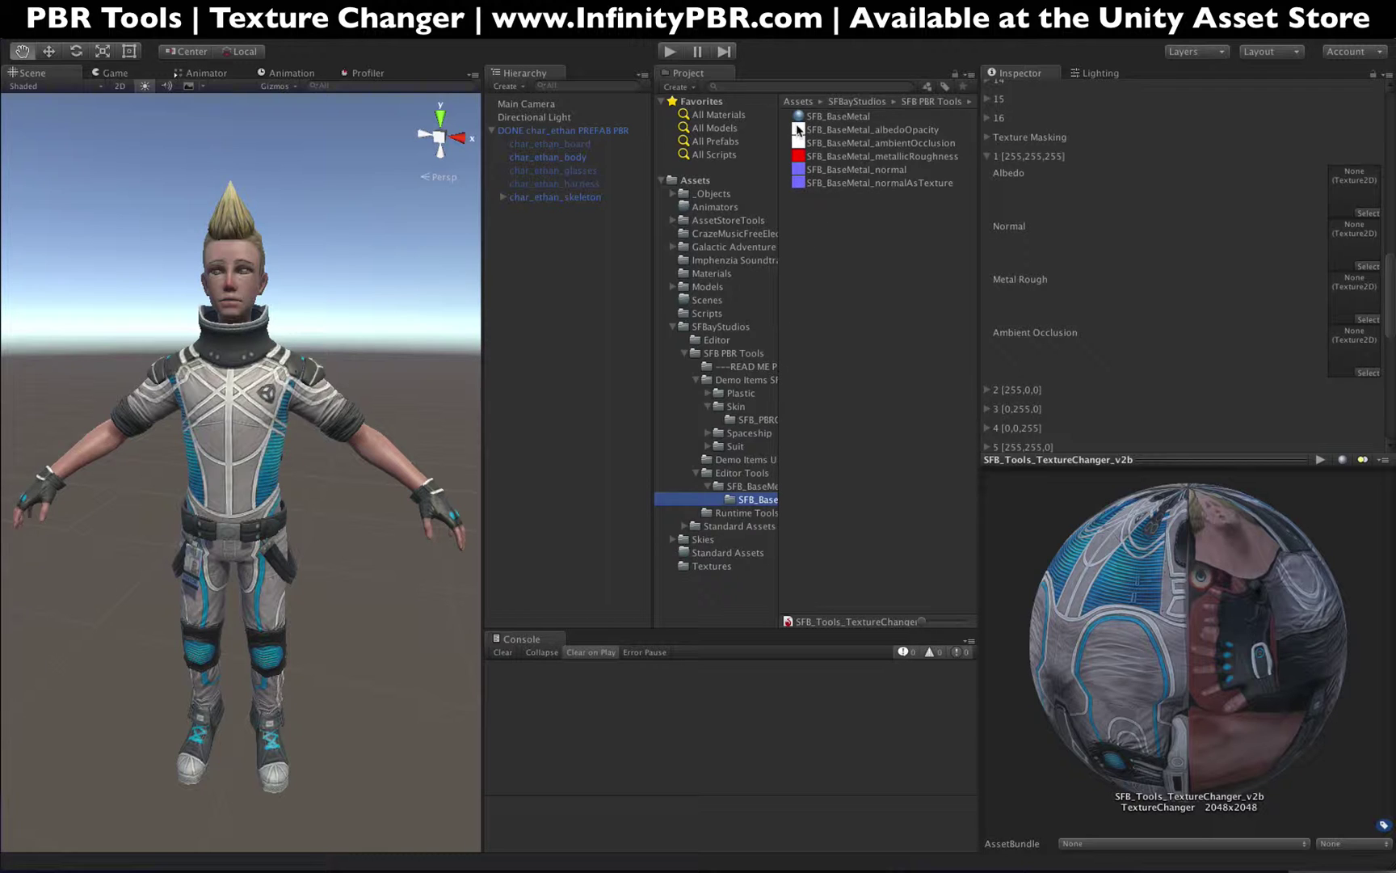
Assign the SFB_BaseMetal albedoOpacity, normal, metallicRoughness and ambientOcclusion textures to the matching slots of color 1 [255,255,255].
left_click_drag(862, 132, 1354, 190)
left_click_drag(817, 173, 1354, 301)
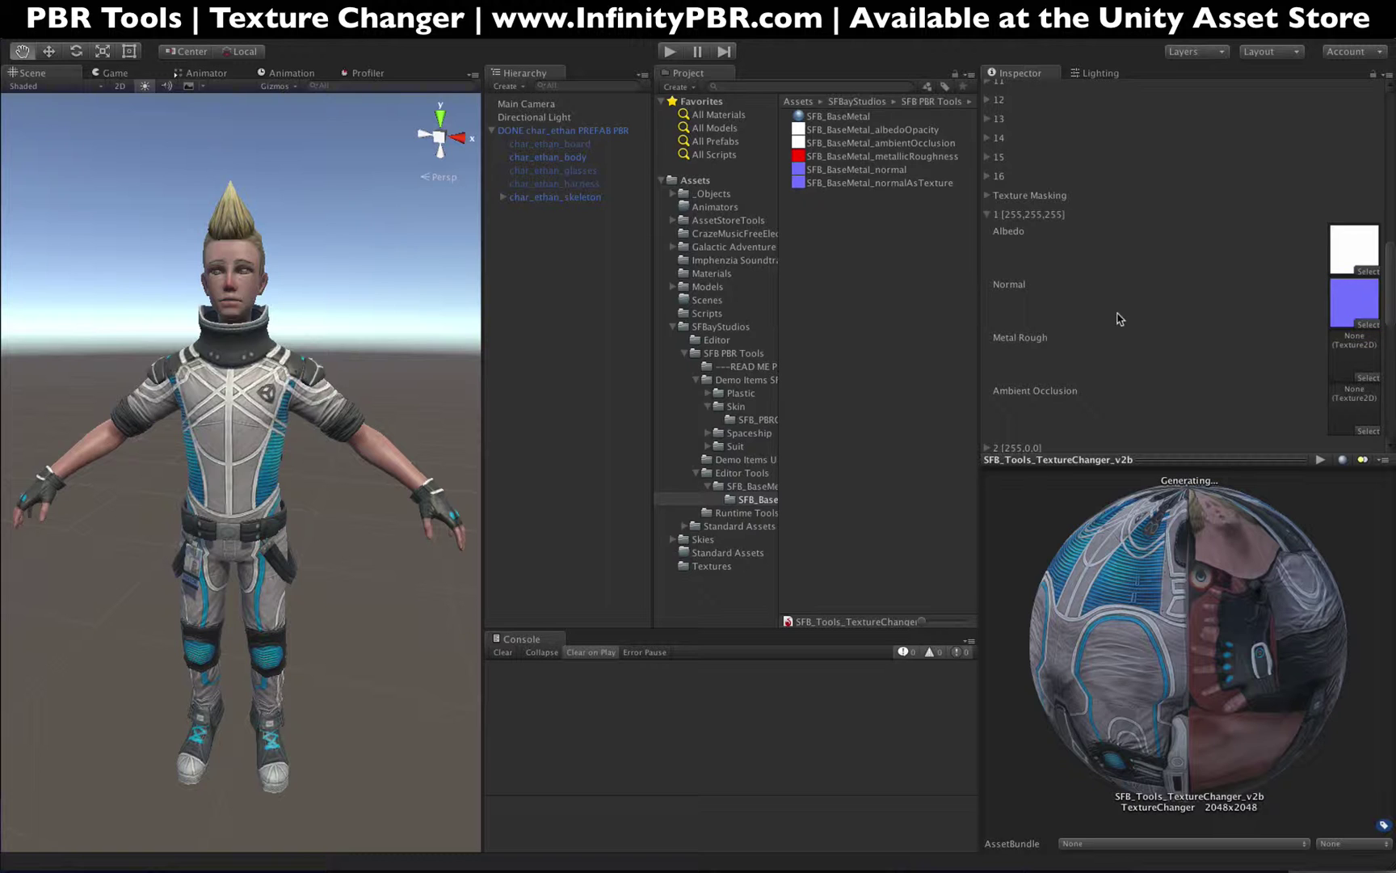
scroll(1118, 340, "down", 1)
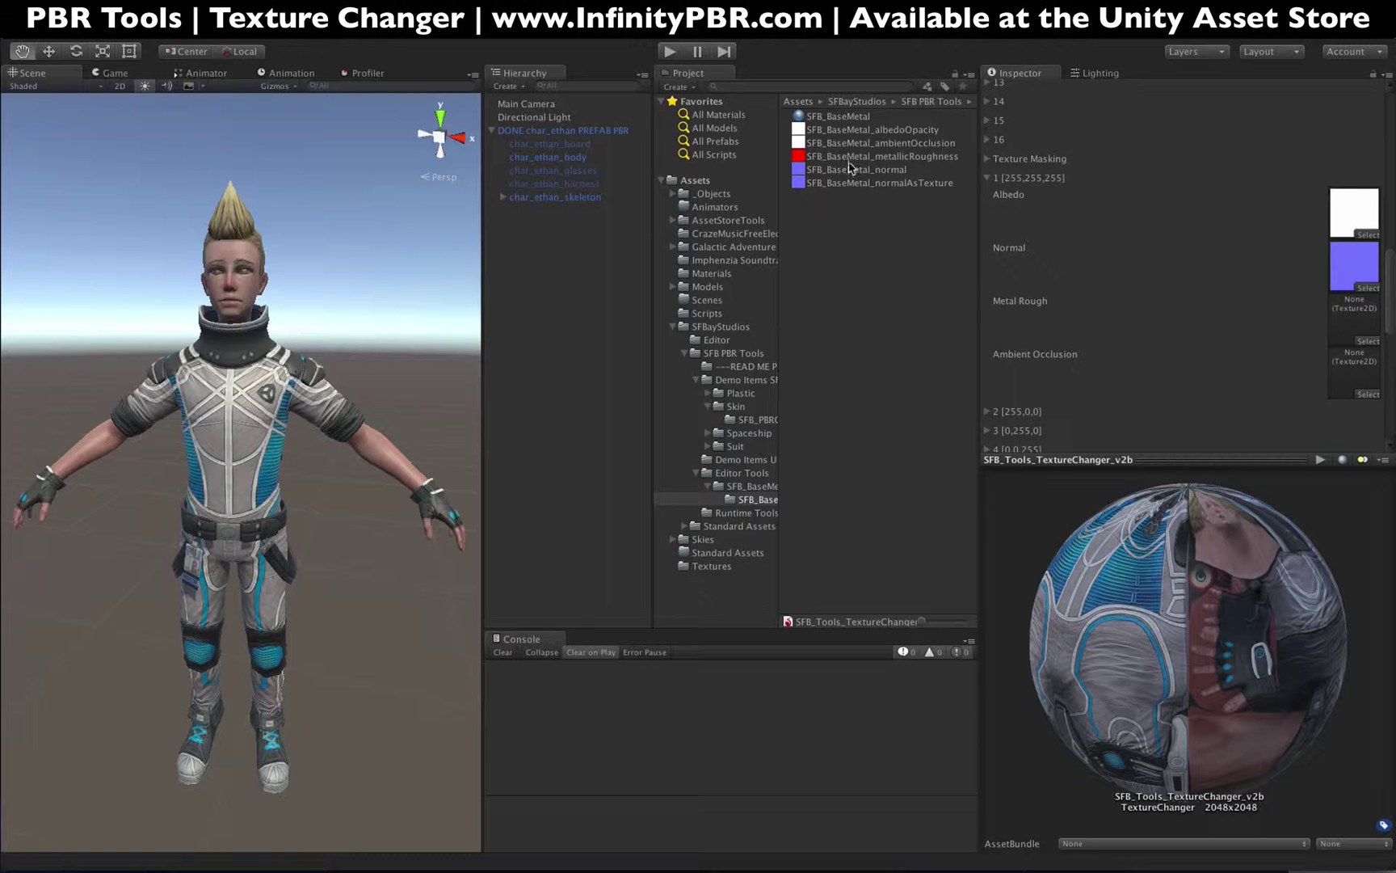
left_click_drag(848, 156, 1354, 322)
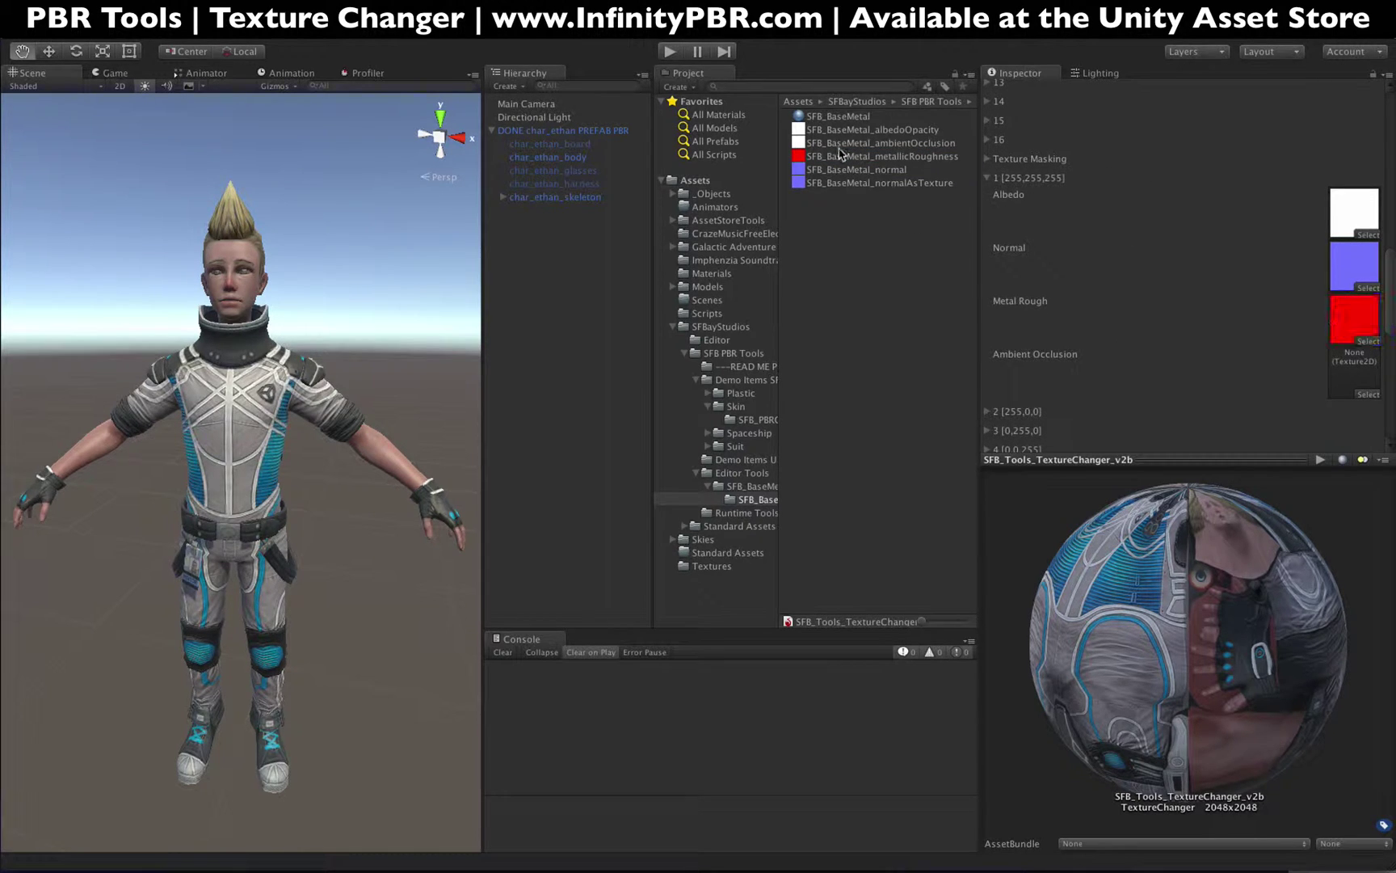
left_click_drag(873, 143, 1354, 380)
Expand Main Customs and enable Custom 1 [255,255,255].
scroll(1090, 251, "up", 8)
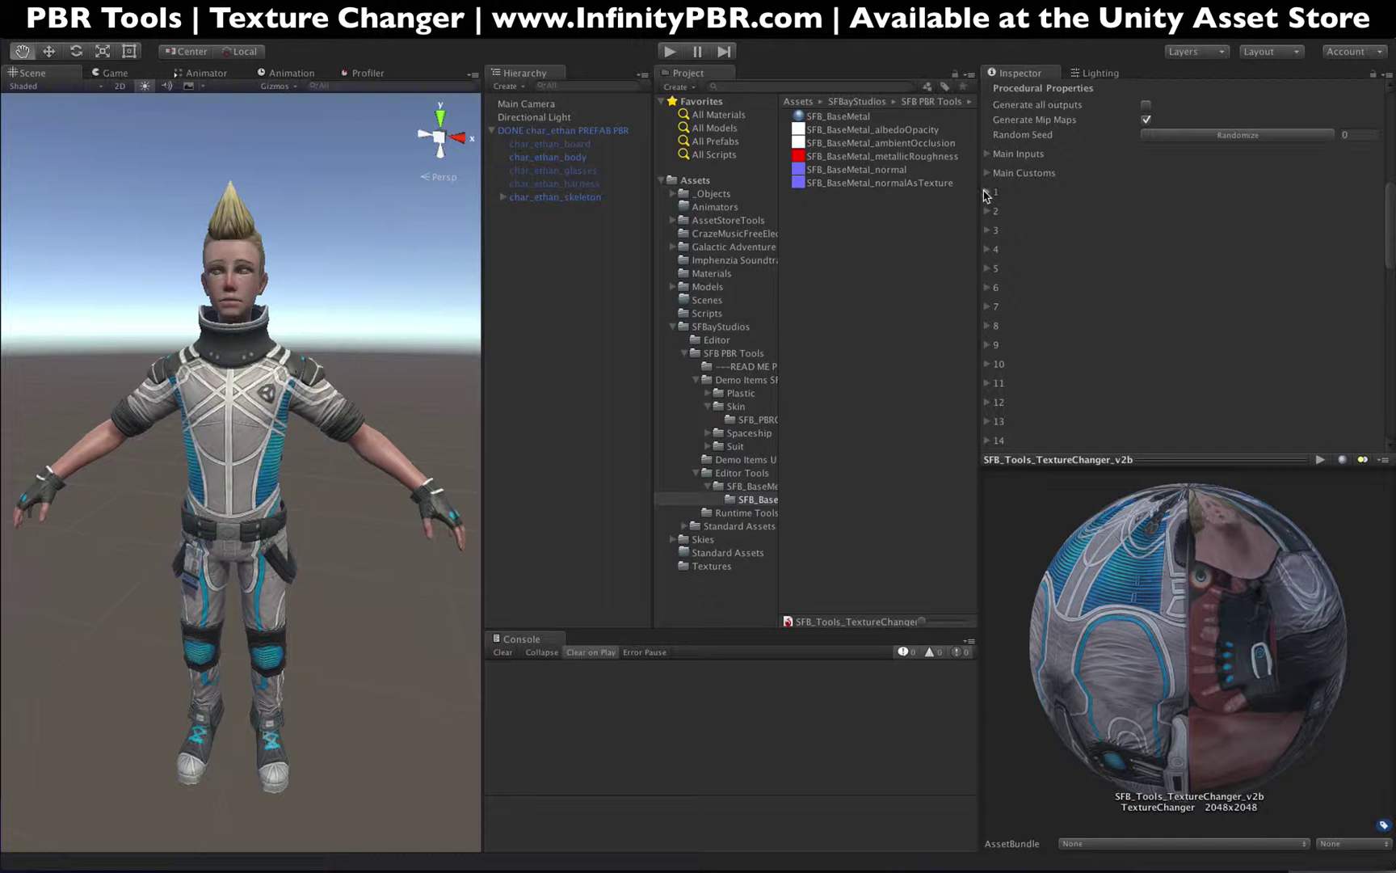
left_click(987, 173)
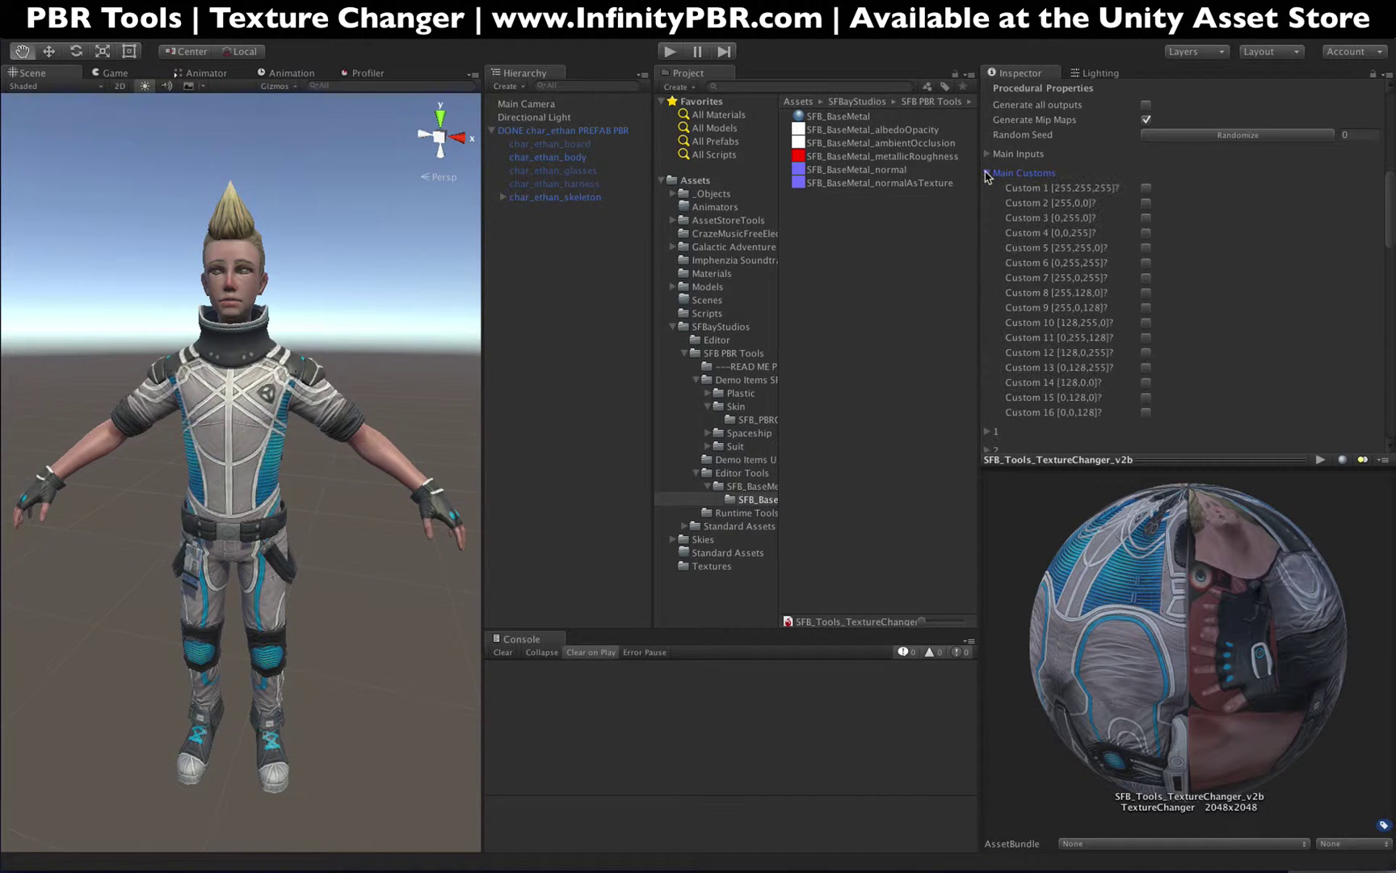
left_click(1146, 188)
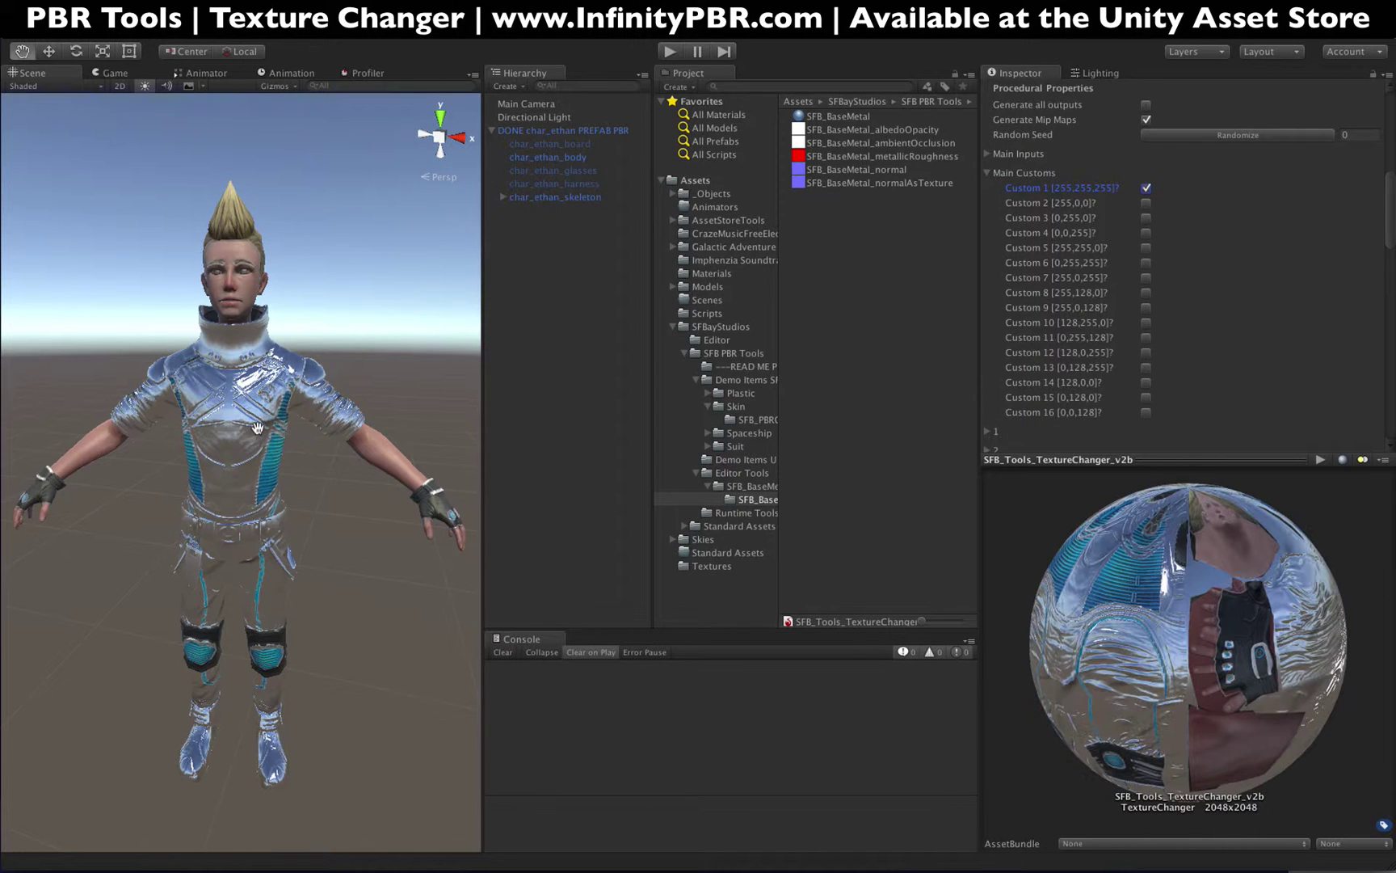
Examine the base metal material on the character's suit up close and from several angles.
right_click(214, 491)
scroll(214, 493, "up", 3)
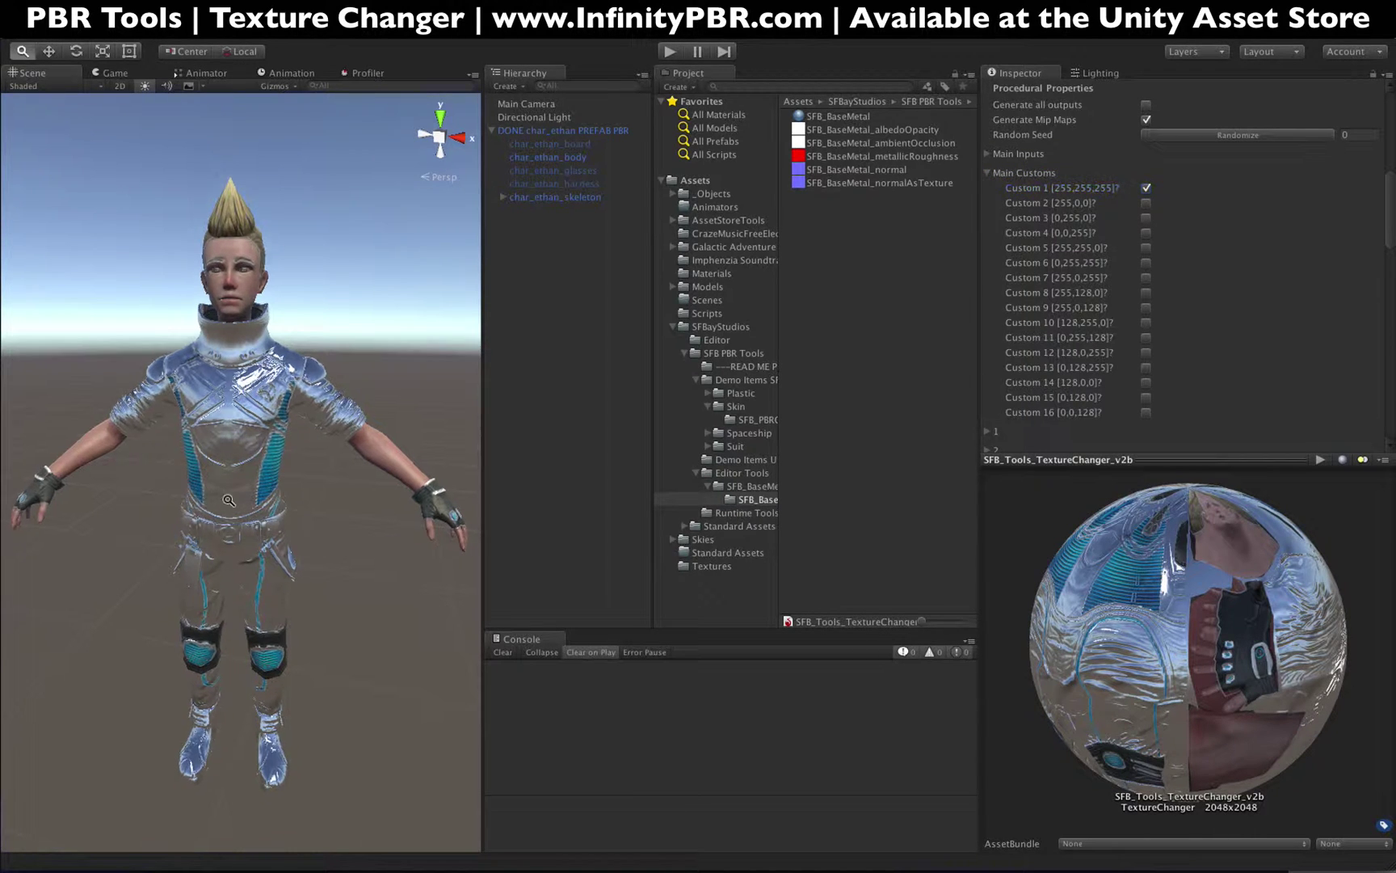
left_click_drag(219, 489, 335, 458)
left_click_drag(231, 424, 254, 392, "alt")
scroll(253, 392, "up", 3)
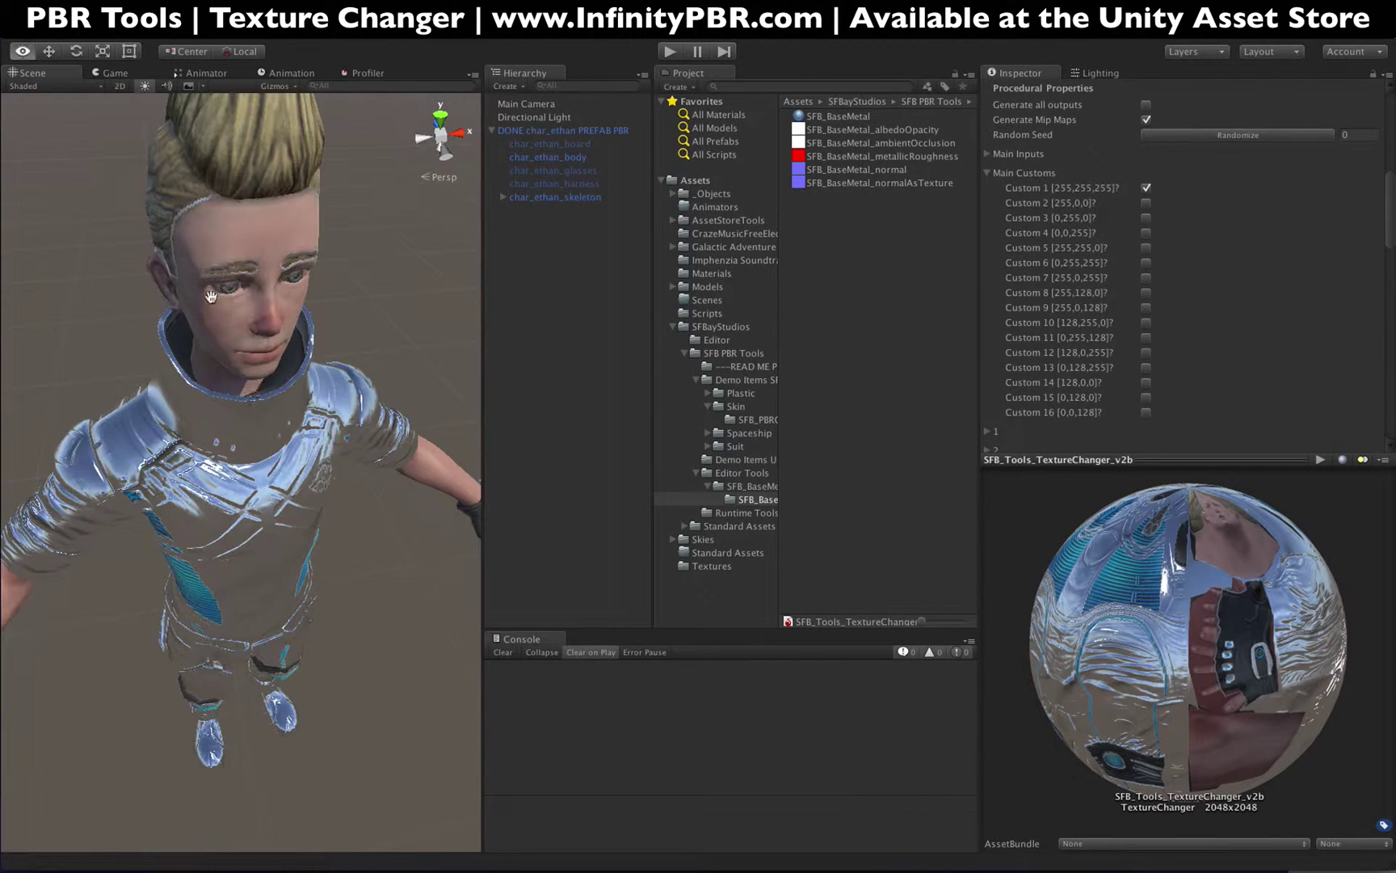
left_click_drag(211, 297, 360, 345, "alt")
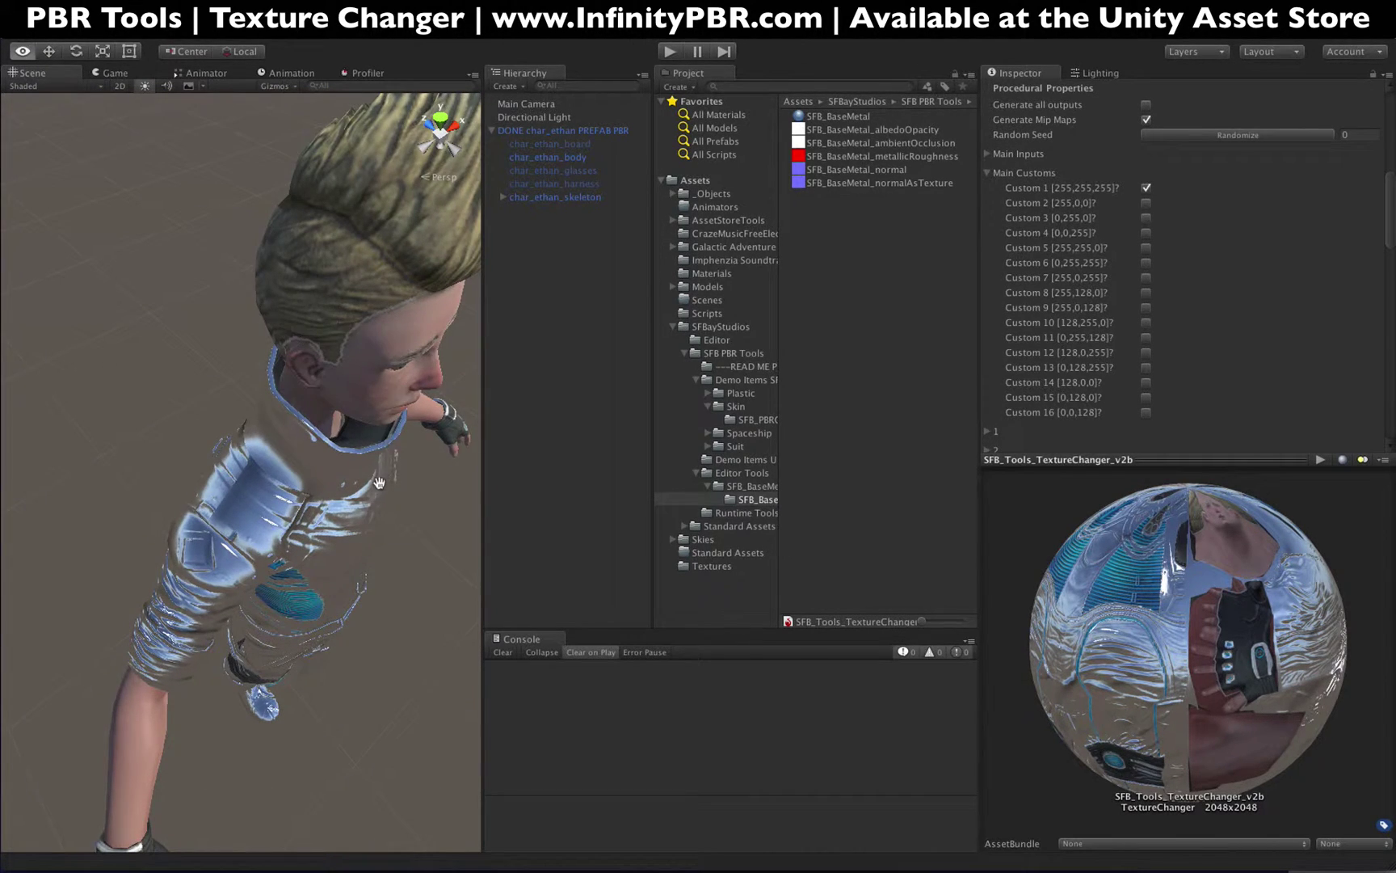
left_click_drag(379, 482, 15, 431, "alt")
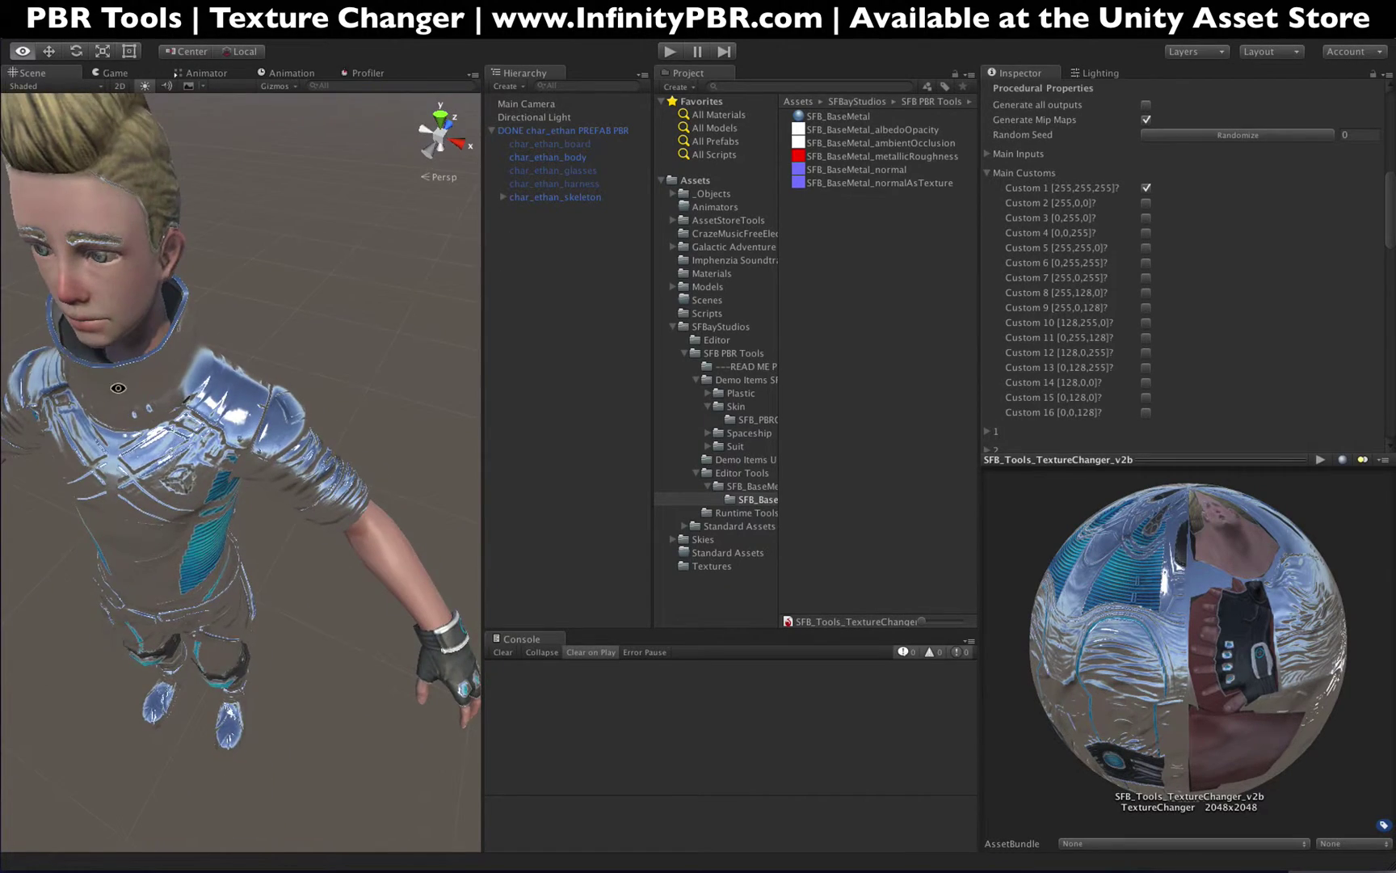
left_click_drag(118, 388, 206, 196, "alt")
scroll(202, 485, "down", 3)
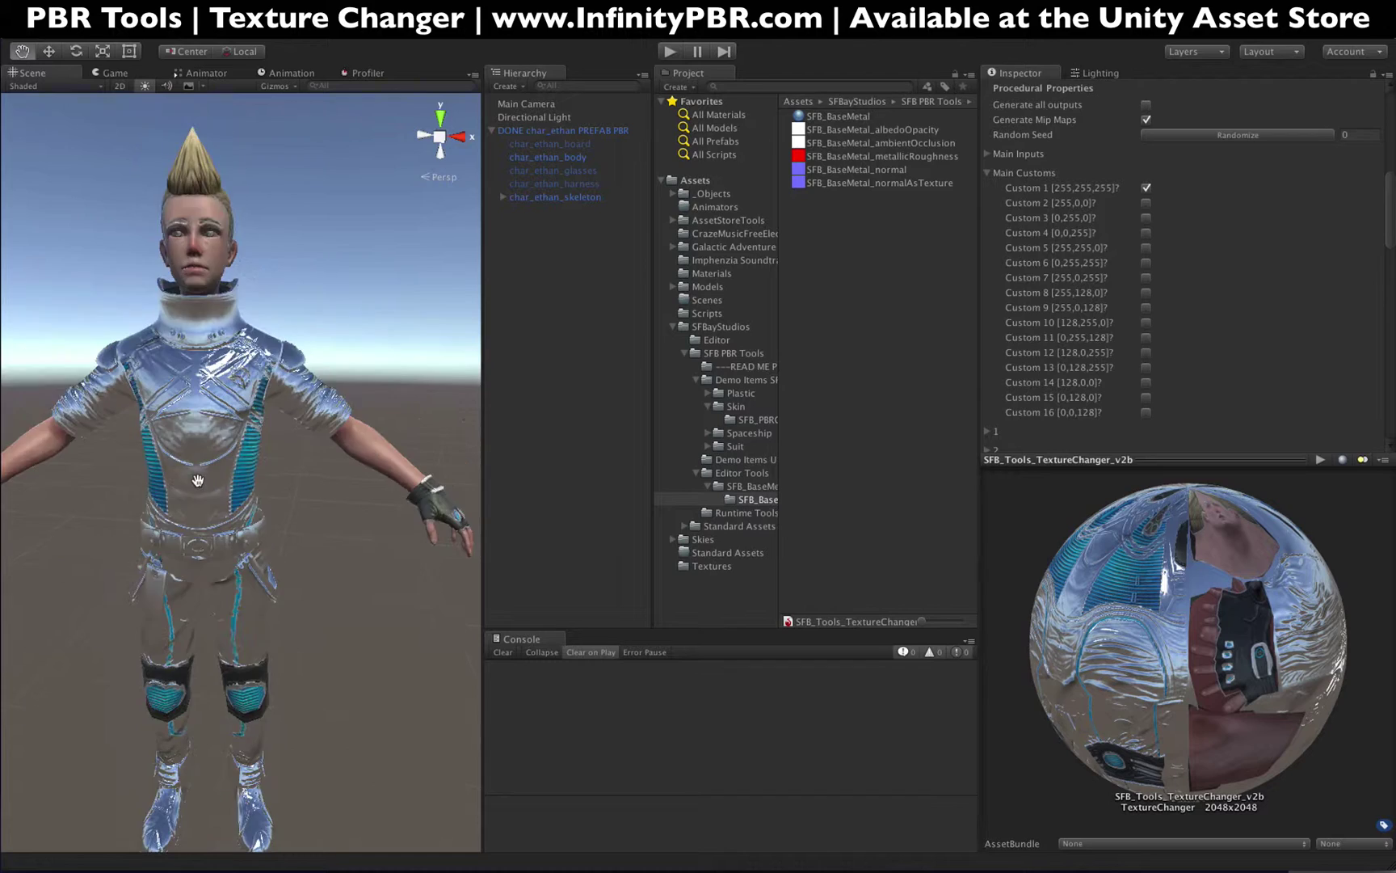
left_click_drag(202, 484, 169, 488, "alt")
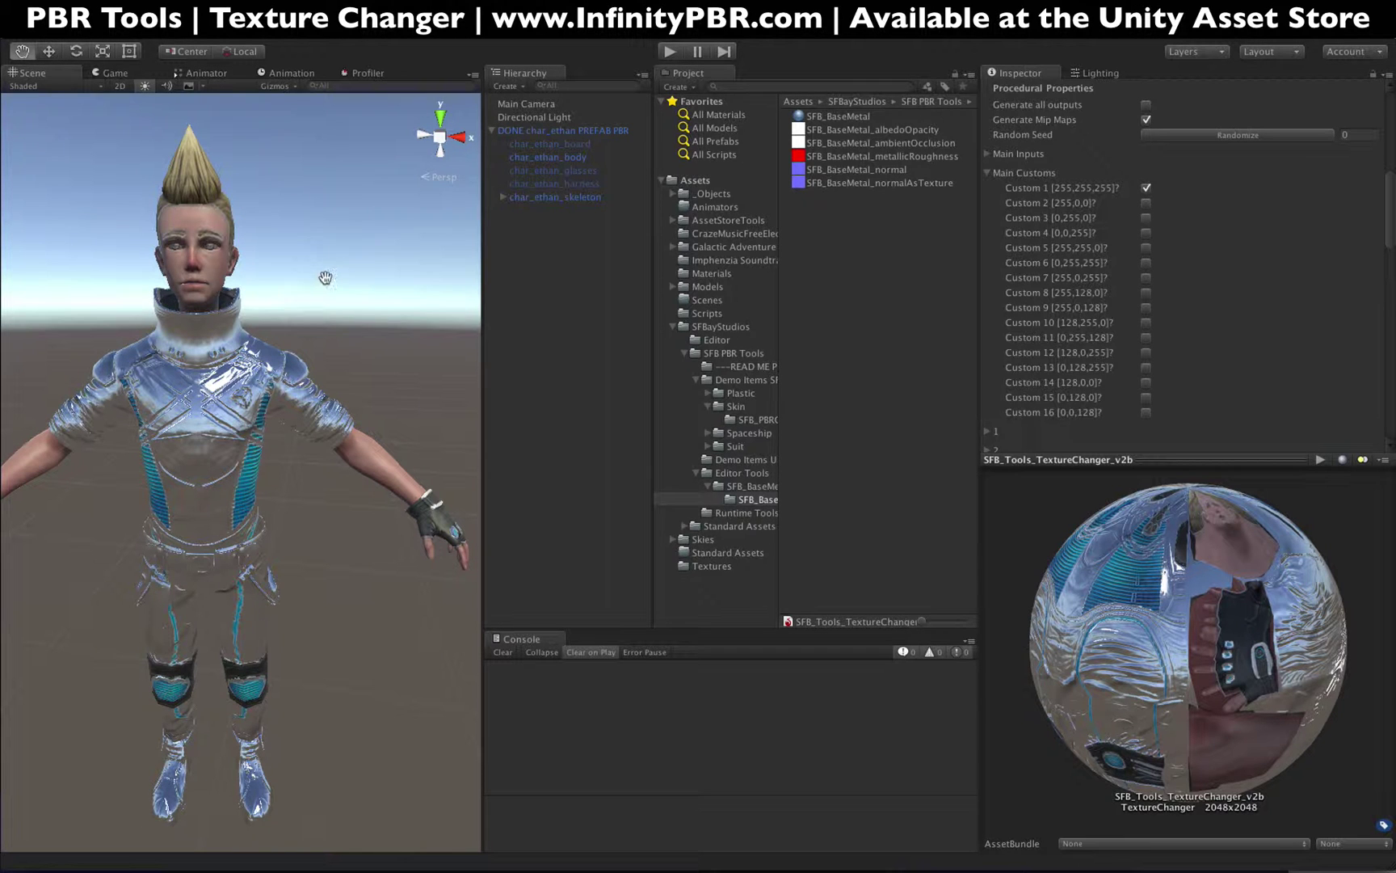
left_click_drag(185, 437, 242, 373, "alt")
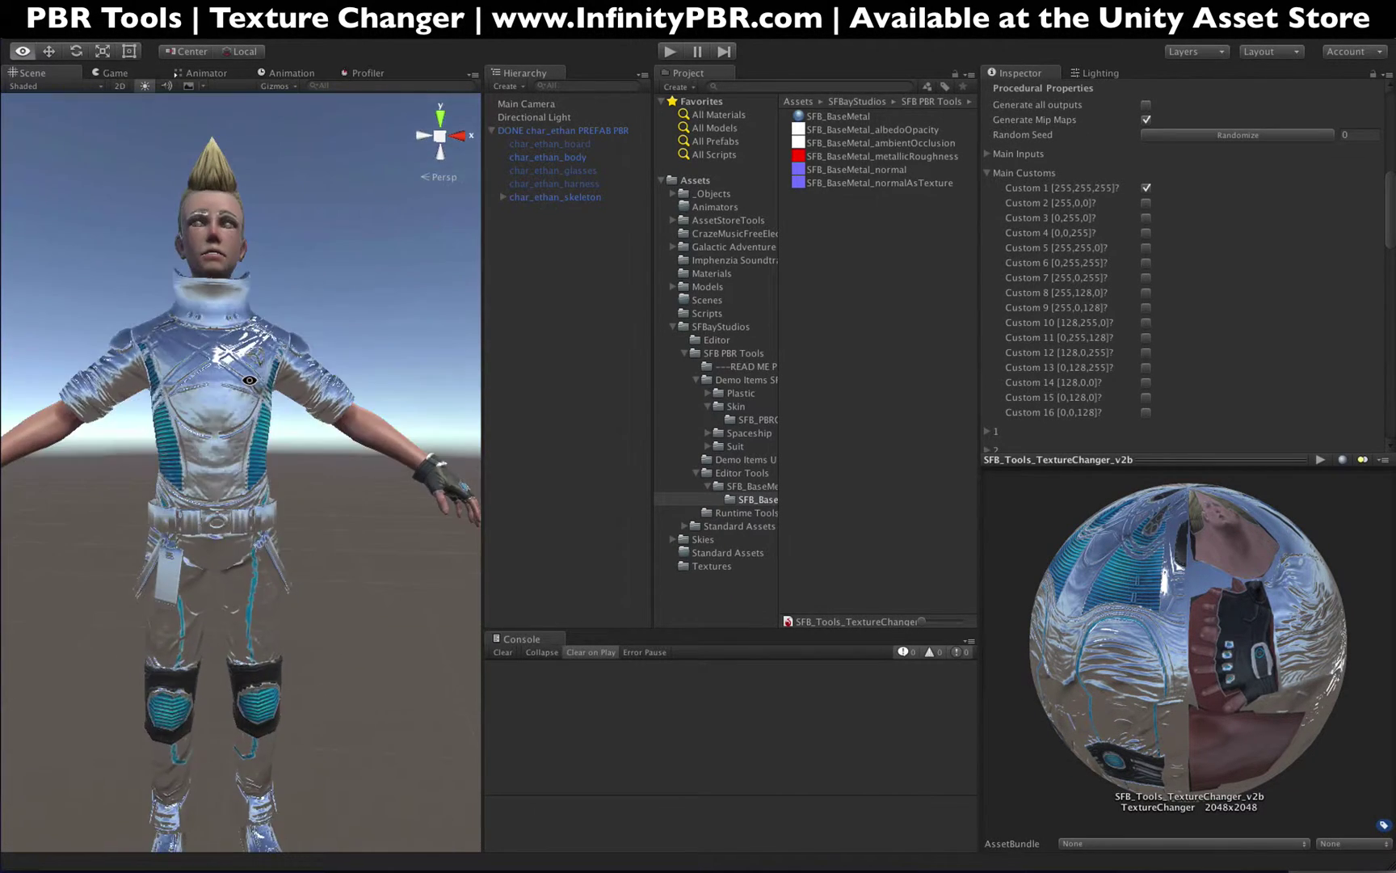
Try masking for texture 1 in Texture Masking, clear the option again and collapse the group.
scroll(1125, 295, "down", 8)
scroll(1124, 295, "down", 3)
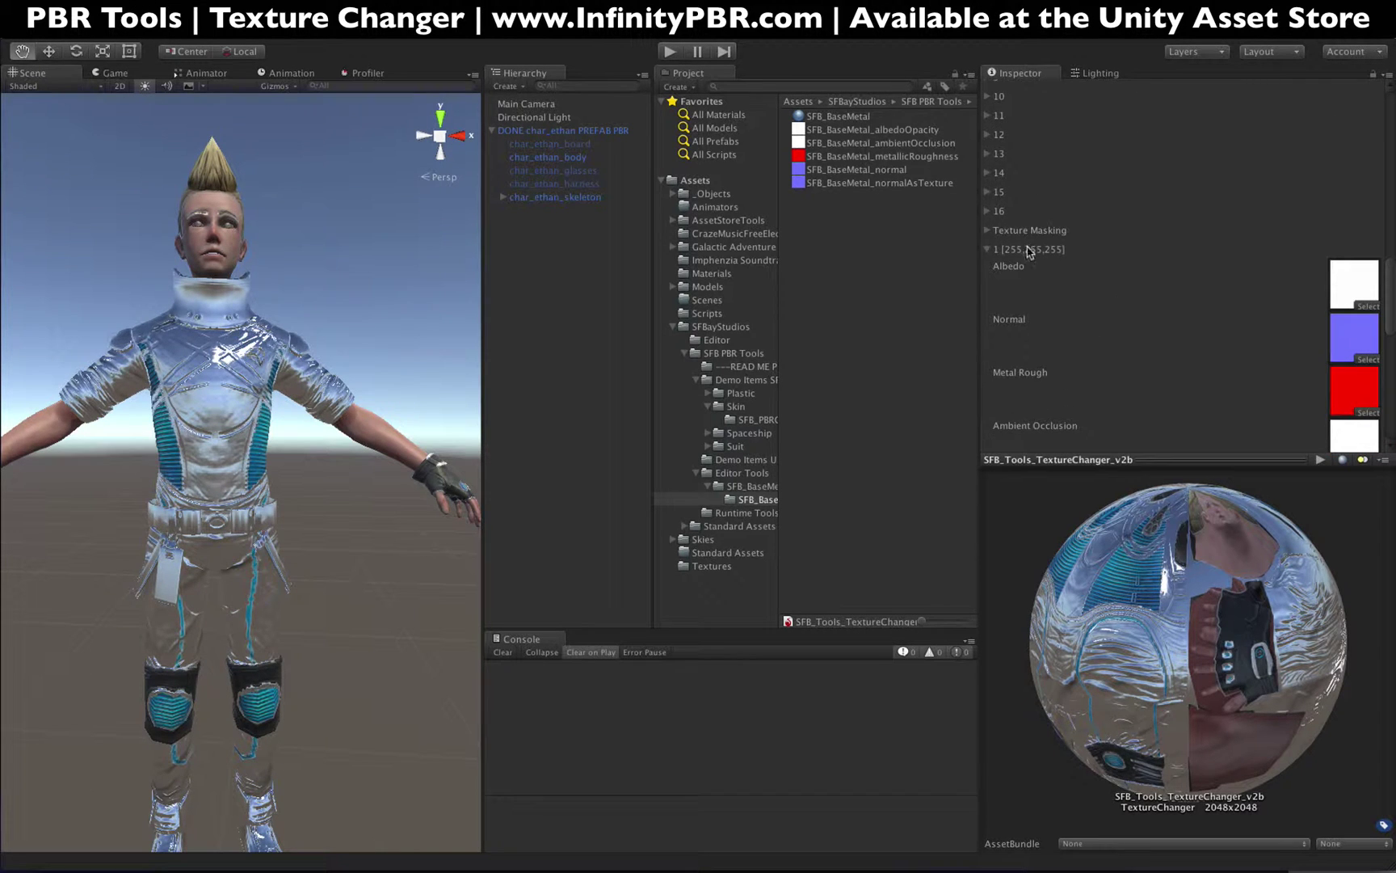
left_click(987, 231)
left_click(1146, 245)
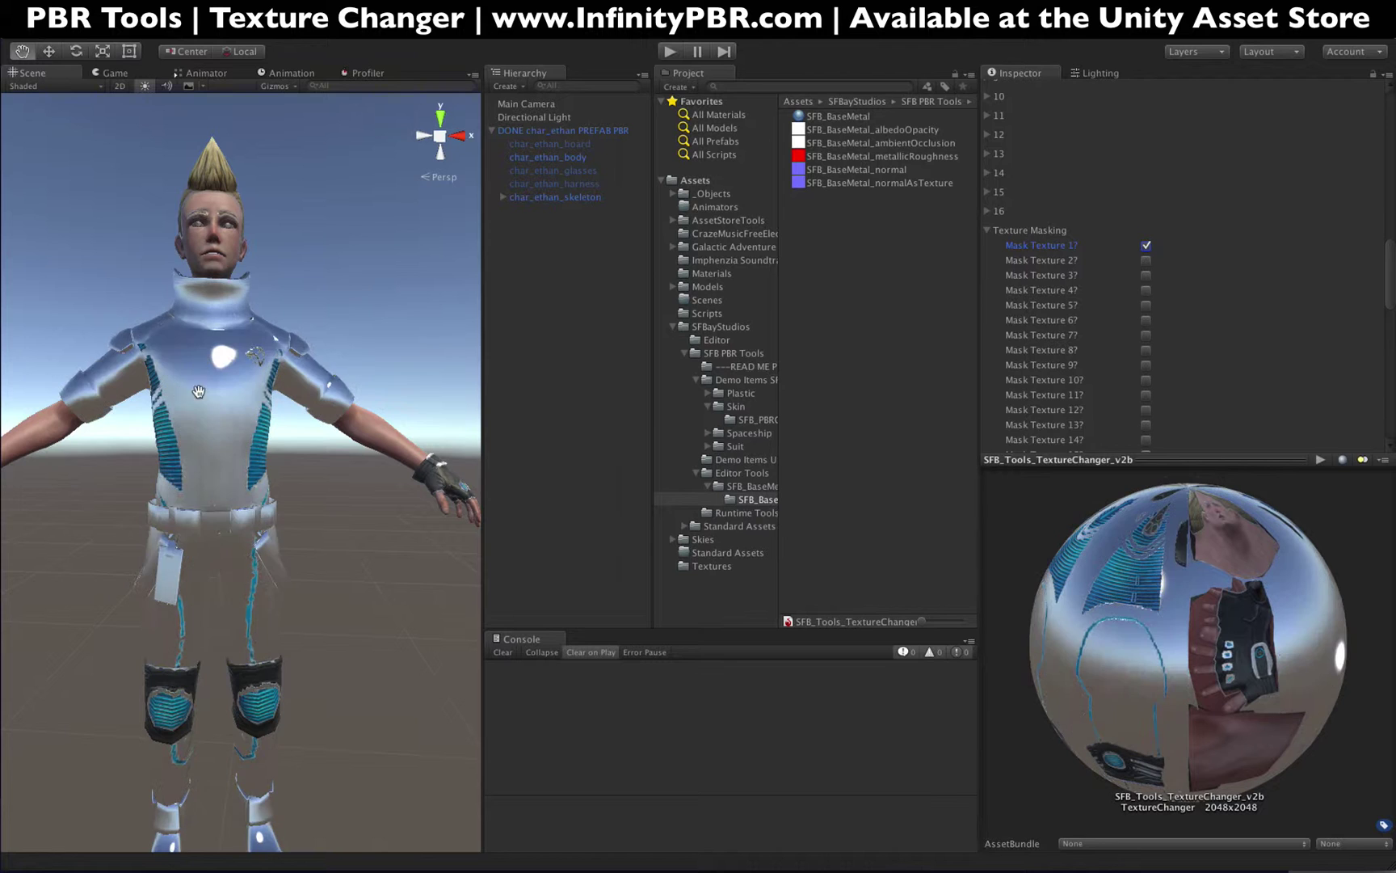
left_click_drag(189, 374, 128, 474, "alt")
left_click(1146, 245)
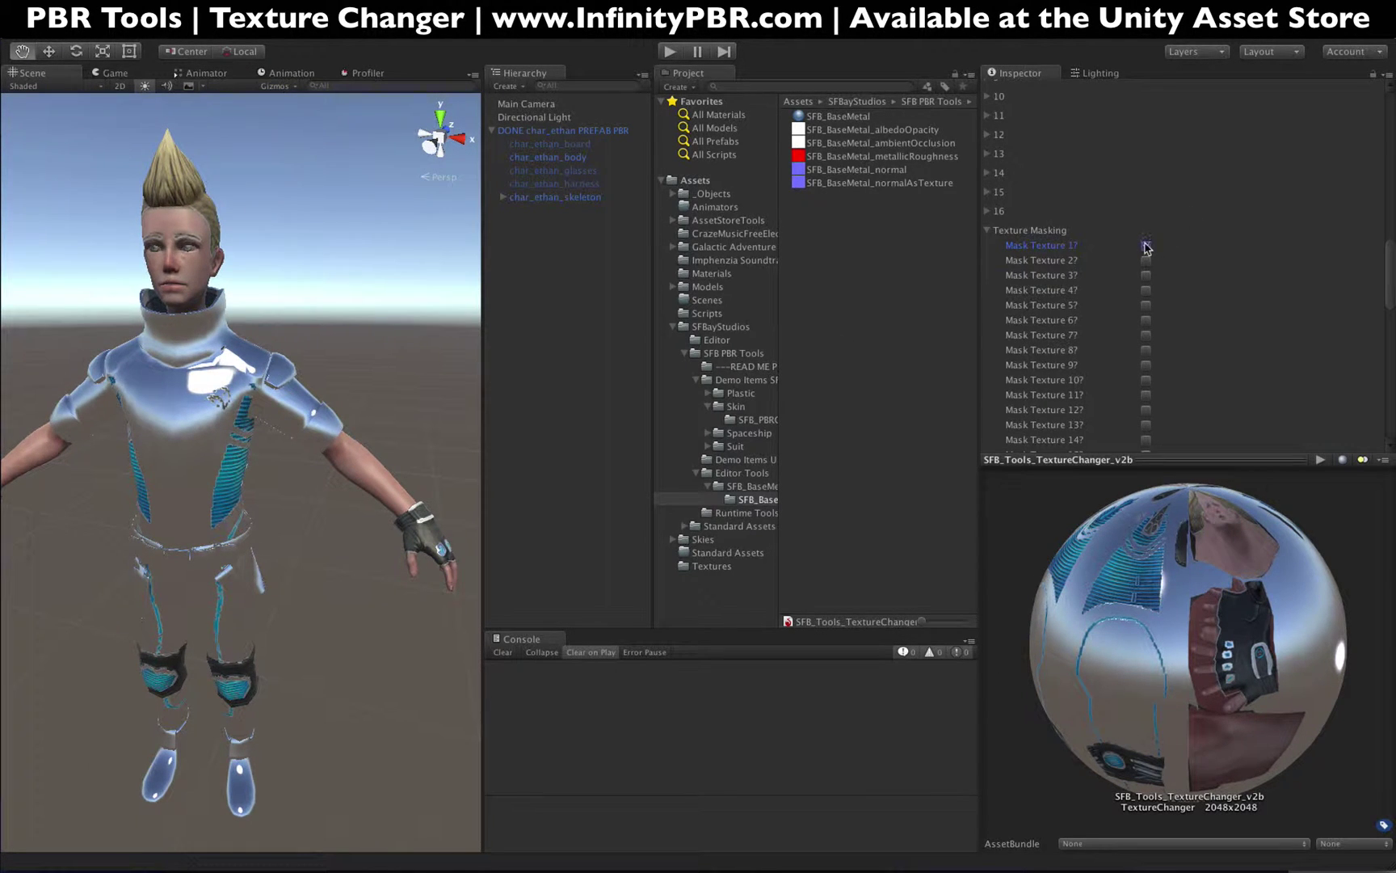
left_click(1010, 232)
Expand the adjustment settings of color 1 and set Overlay Blend to 0.815.
scroll(1067, 267, "up", 8)
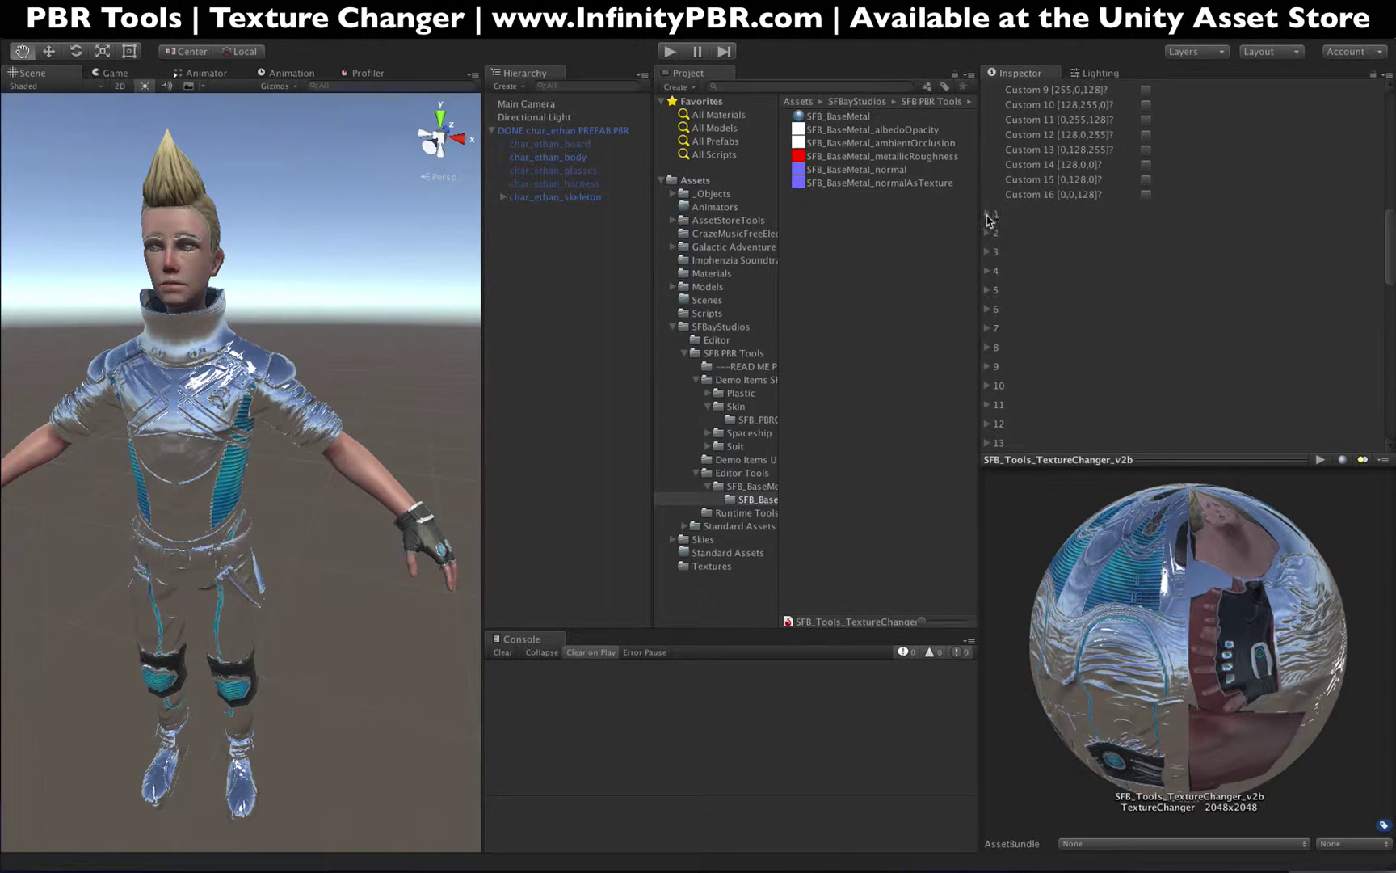
left_click(988, 214)
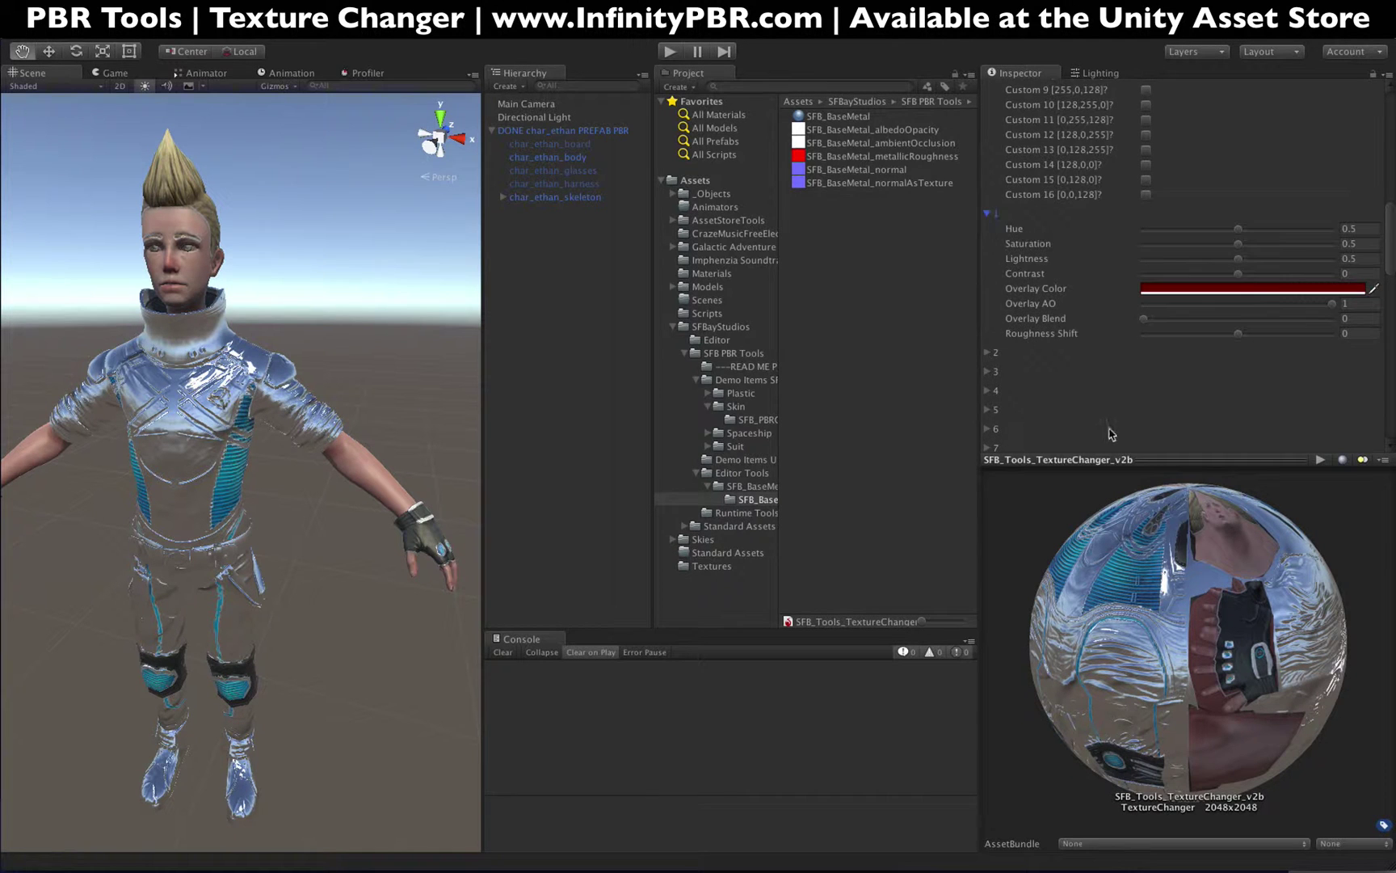
scroll(1109, 433, "down", 10)
scroll(1052, 292, "up", 10)
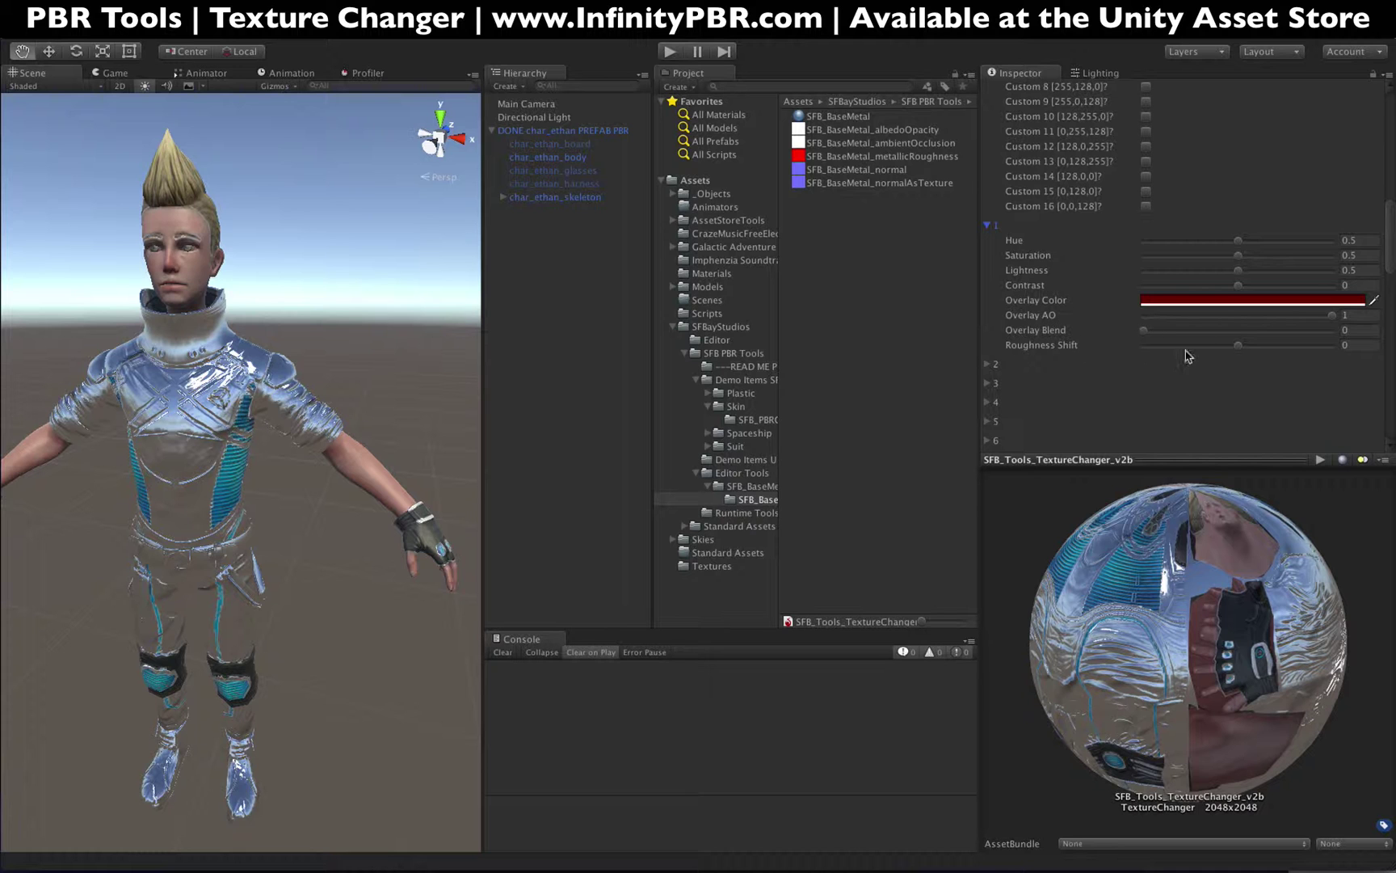
left_click(1269, 331)
left_click_drag(154, 475, 352, 426, "alt")
left_click_drag(1234, 331, 1298, 334)
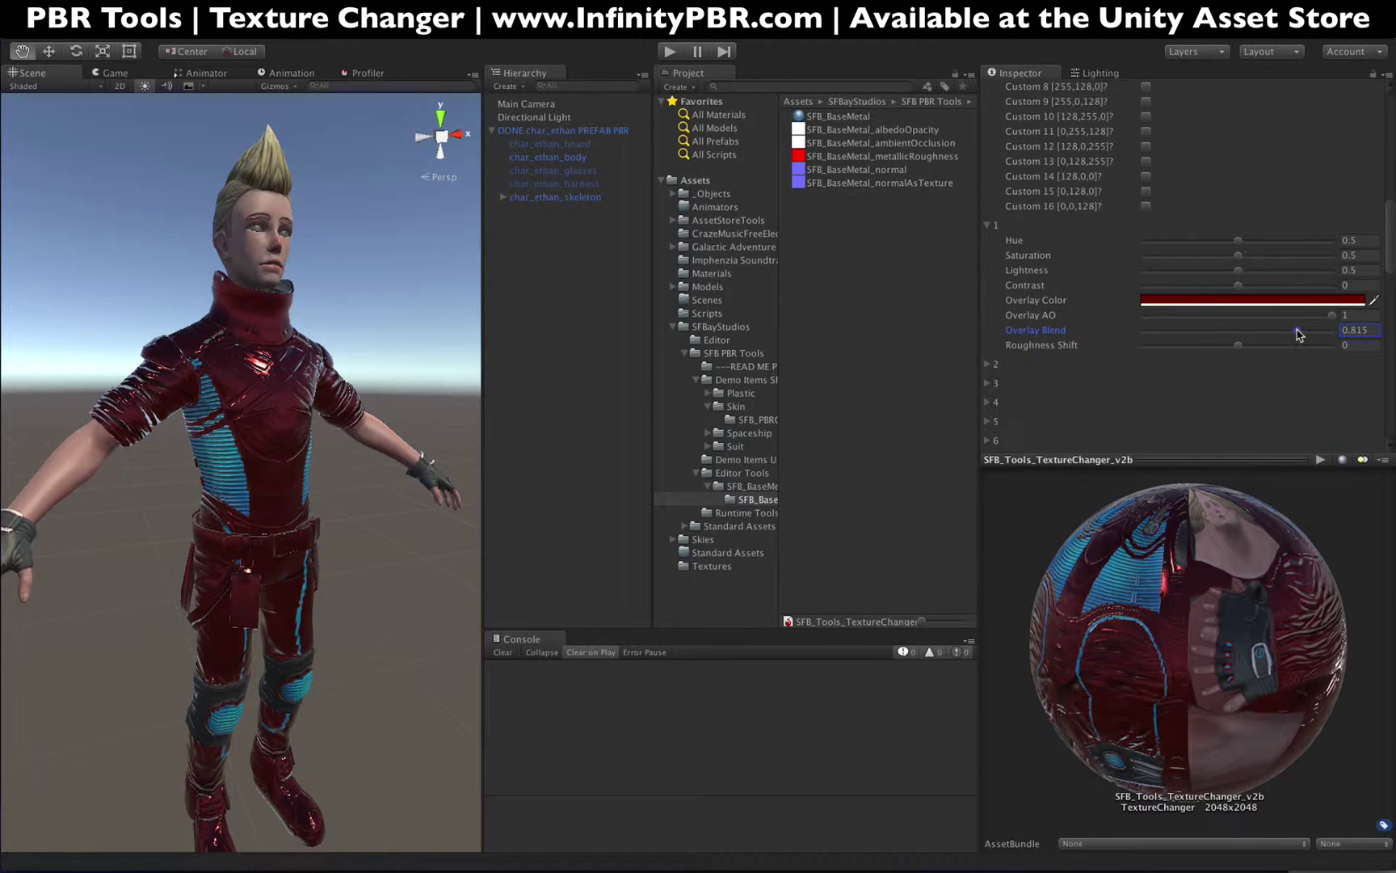
Try purple, olive and bright green as color 1's Overlay Color and settle on muted green 489242.
left_click(1294, 300)
left_click(895, 237)
left_click(857, 253)
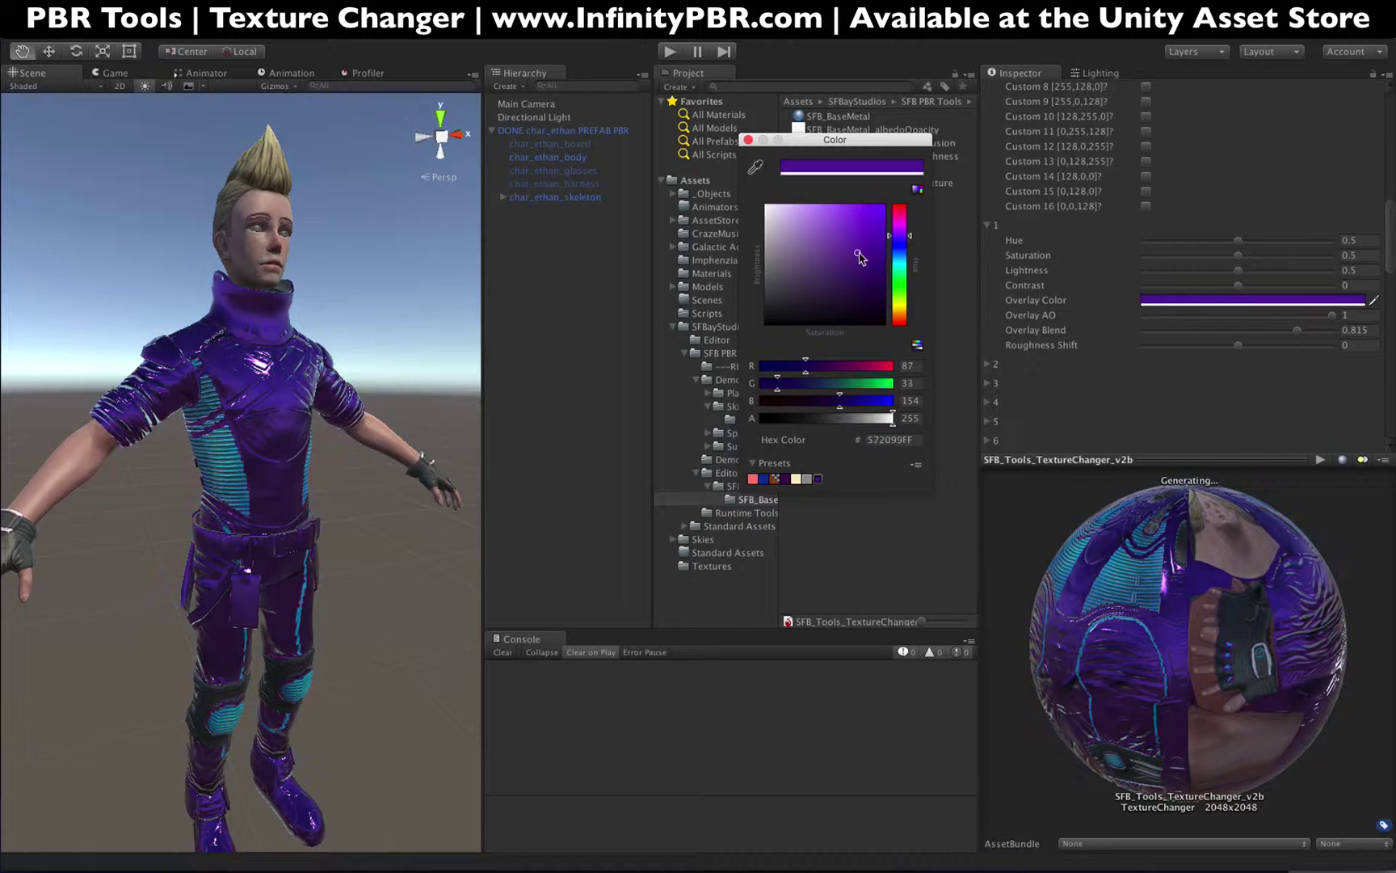
left_click(894, 279)
left_click(894, 303)
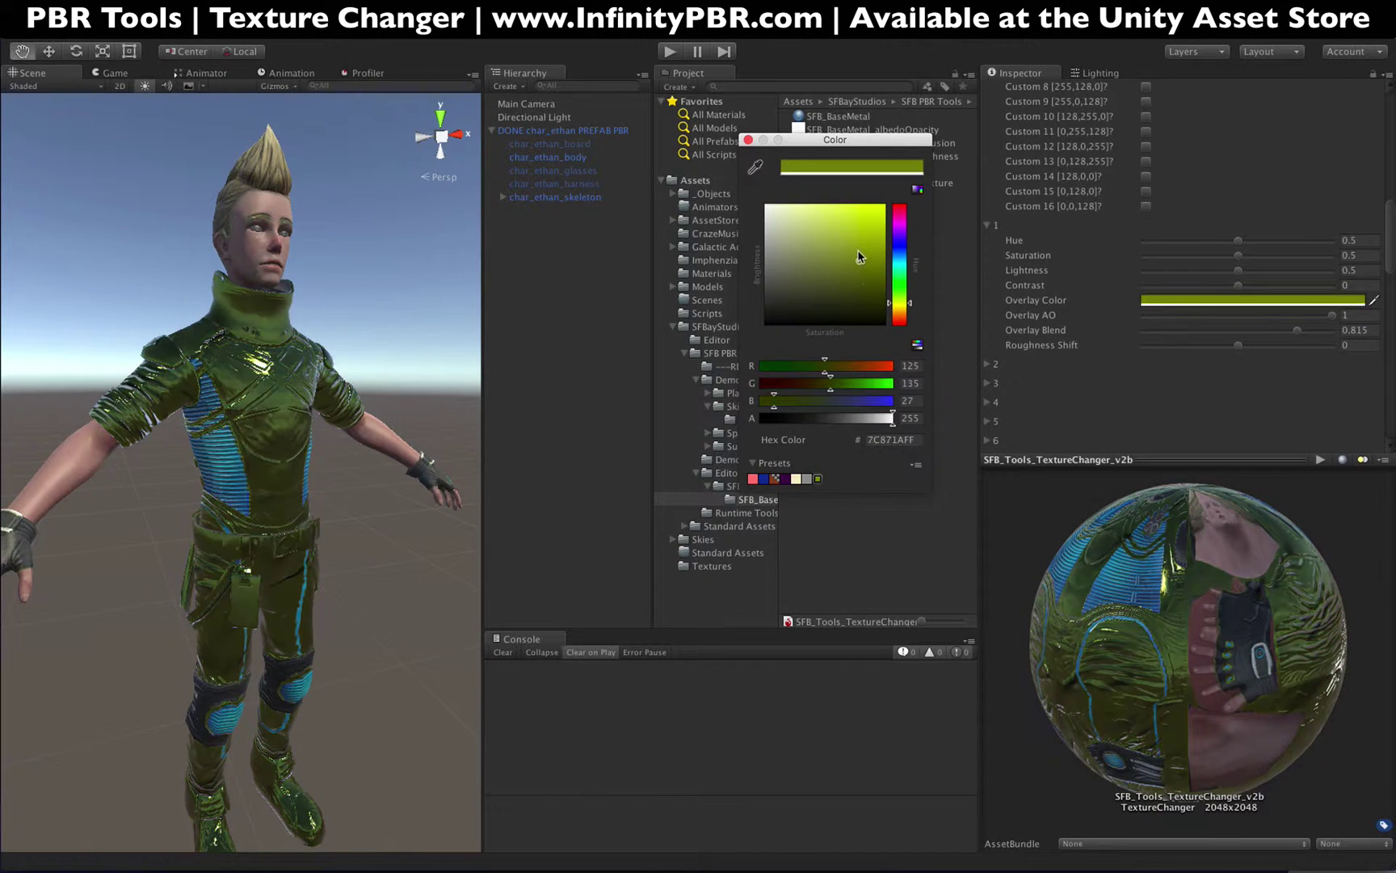
left_click(899, 265)
left_click(899, 286)
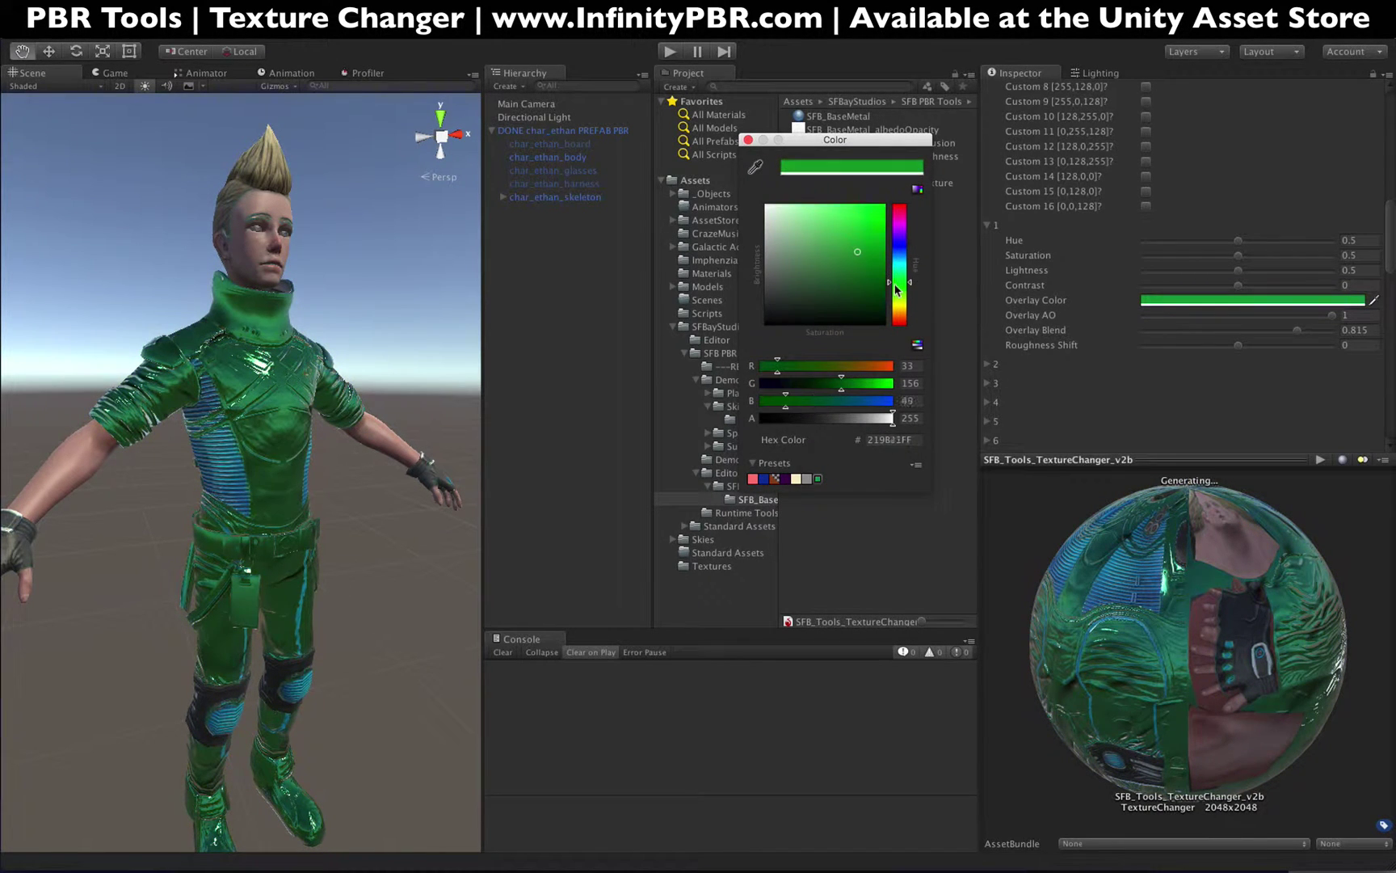
left_click_drag(855, 277, 830, 258)
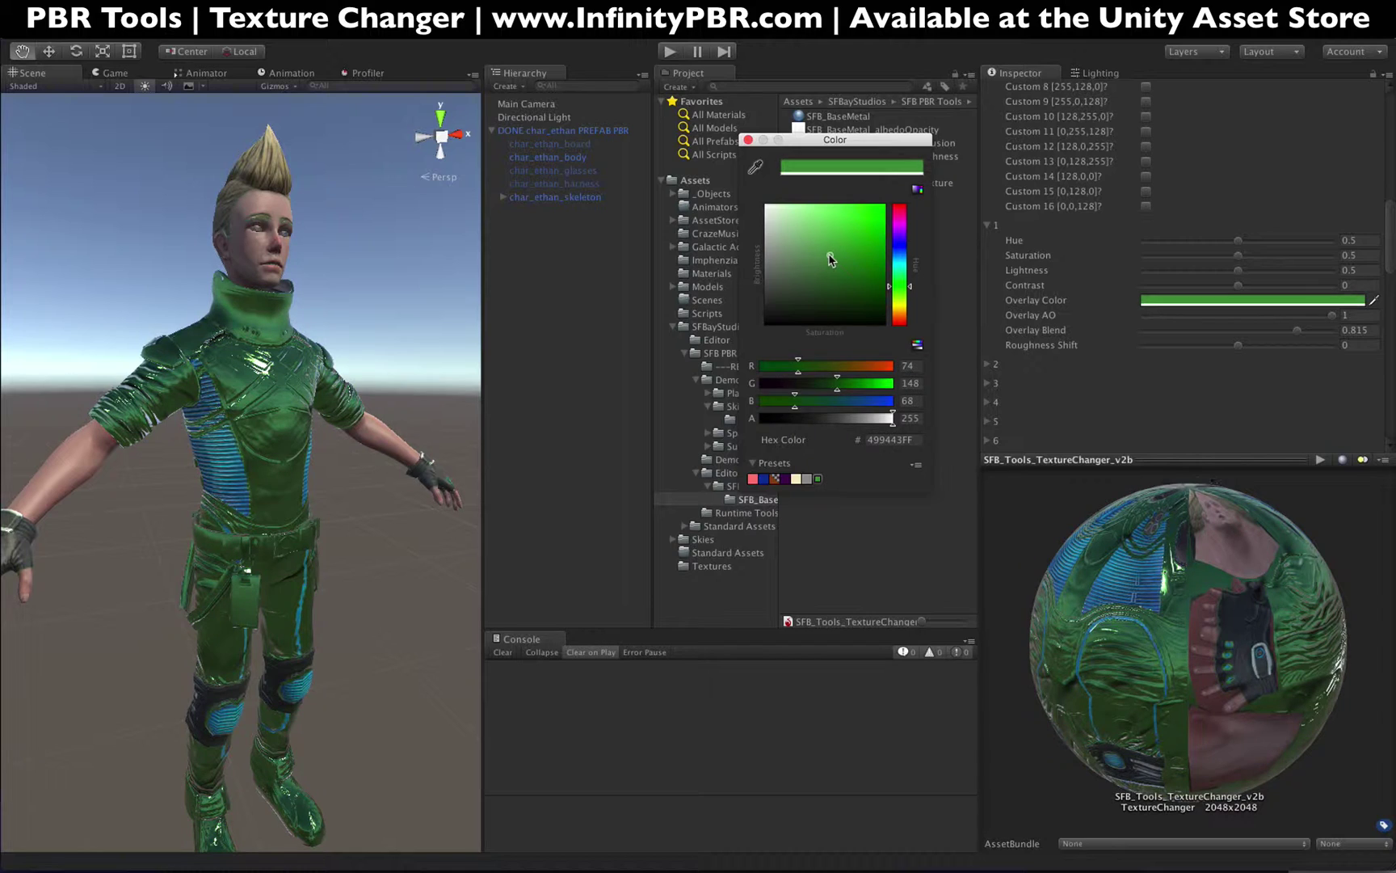
left_click(748, 142)
Set color 1's Roughness Shift to 0.506 and check the suit's sheen on the character.
left_click_drag(275, 543, 159, 561, "alt")
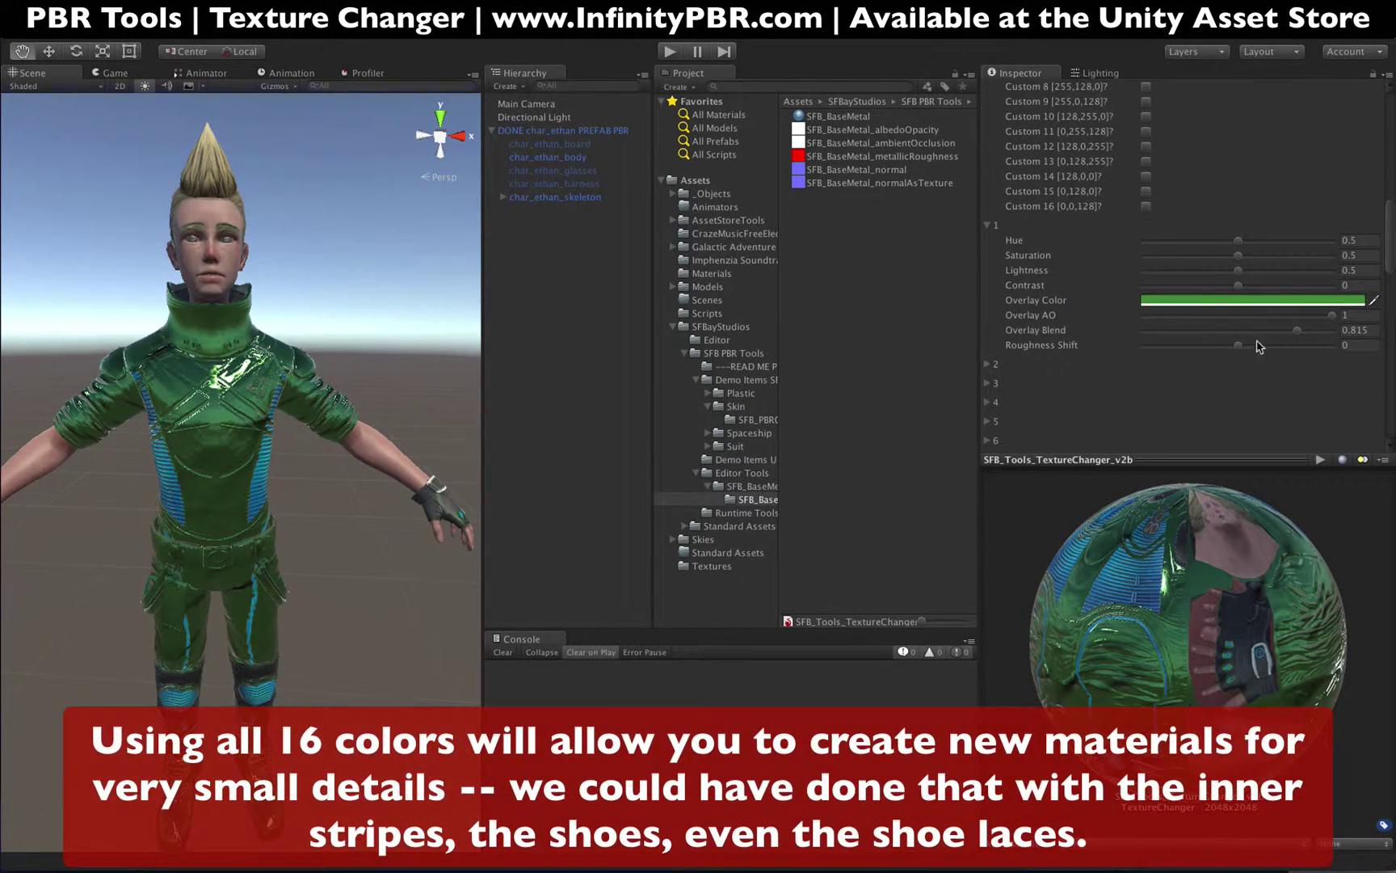
left_click(1309, 347)
mouse_move(1310, 353)
left_mouse_down()
mouse_move(1161, 355)
mouse_move(1309, 352)
mouse_move(1284, 352)
left_mouse_up()
mouse_move(182, 368)
left_mouse_down("alt")
mouse_move(295, 287)
mouse_move(131, 287)
mouse_move(99, 446)
mouse_move(182, 409)
mouse_move(202, 368)
left_mouse_up("alt")
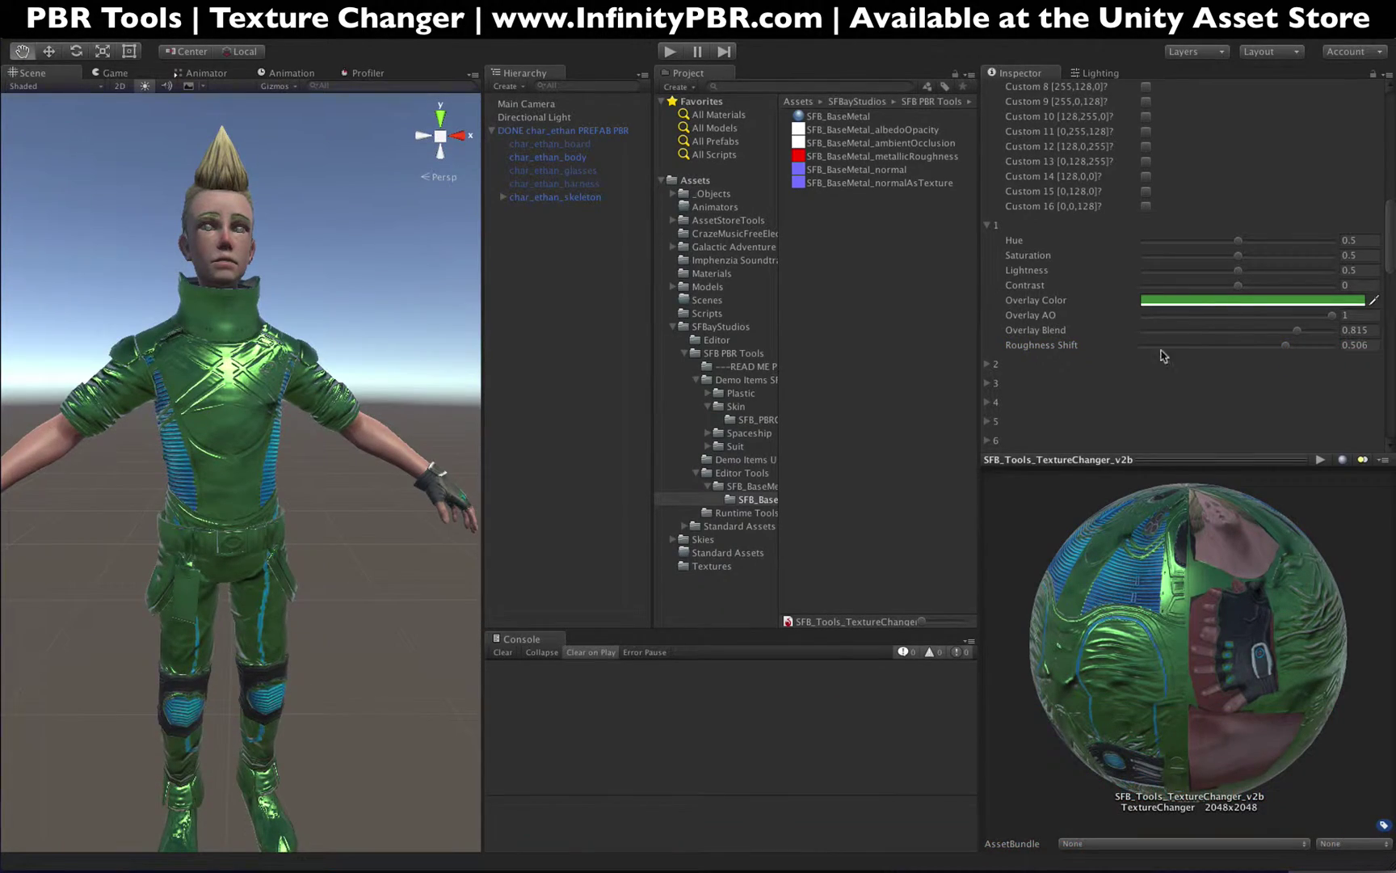
Switch off Custom 1 and set color 1's Overlay Blend to 0.
left_click(986, 225)
scroll(1101, 317, "down", 5)
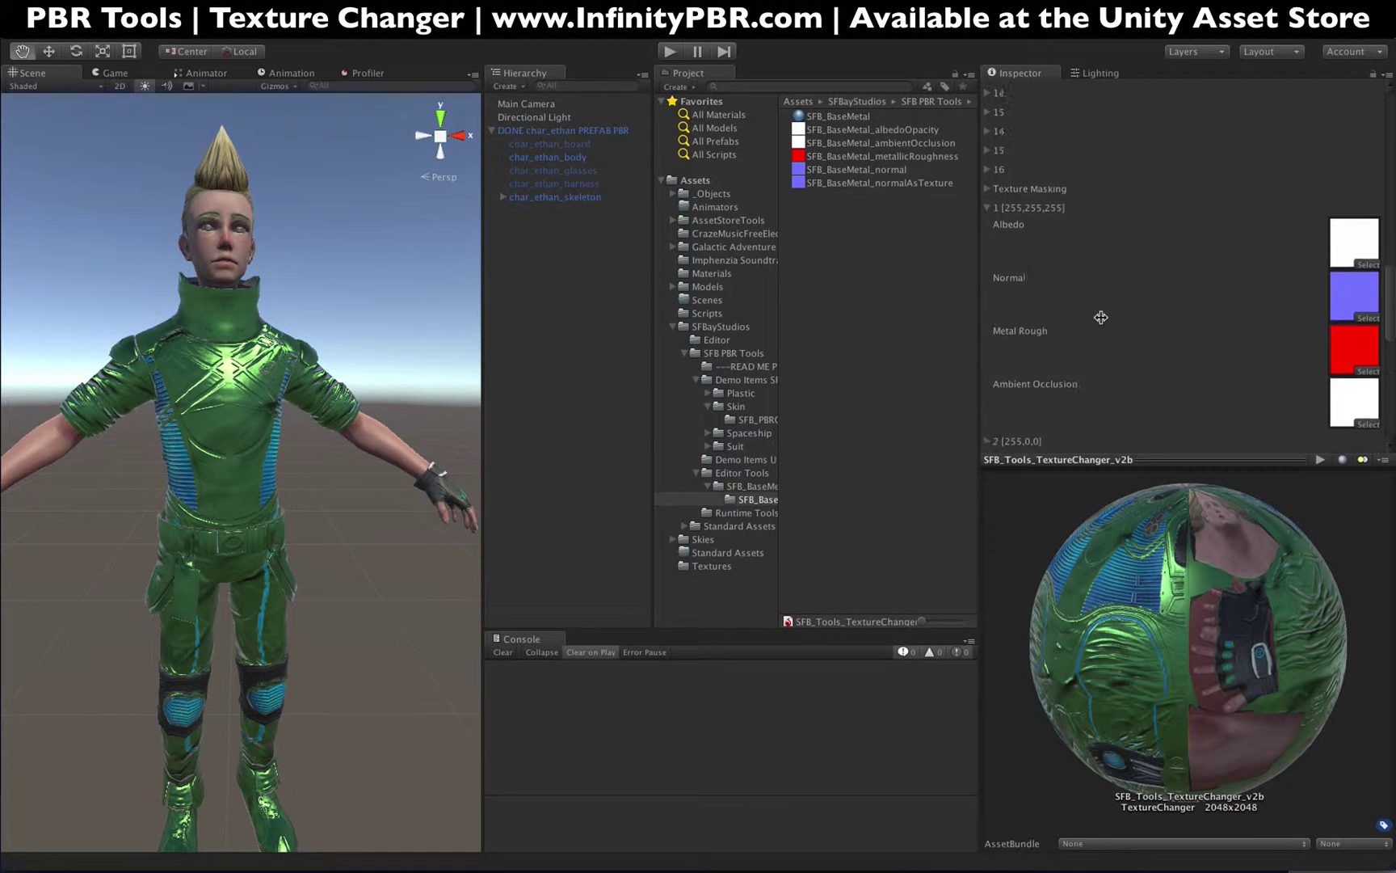
scroll(1100, 317, "down", 1)
left_click(998, 188)
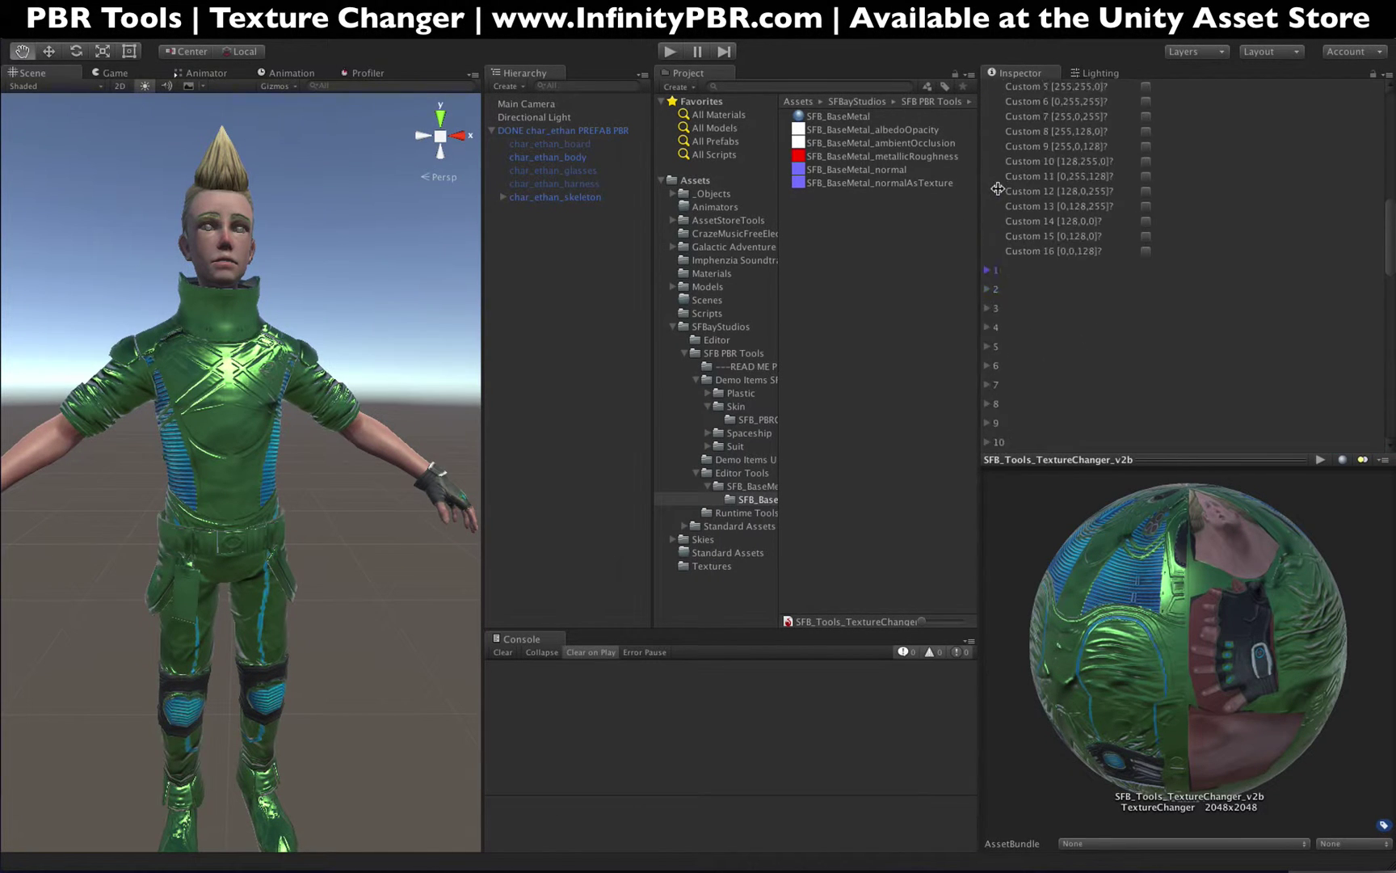
scroll(1180, 315, "down", 5)
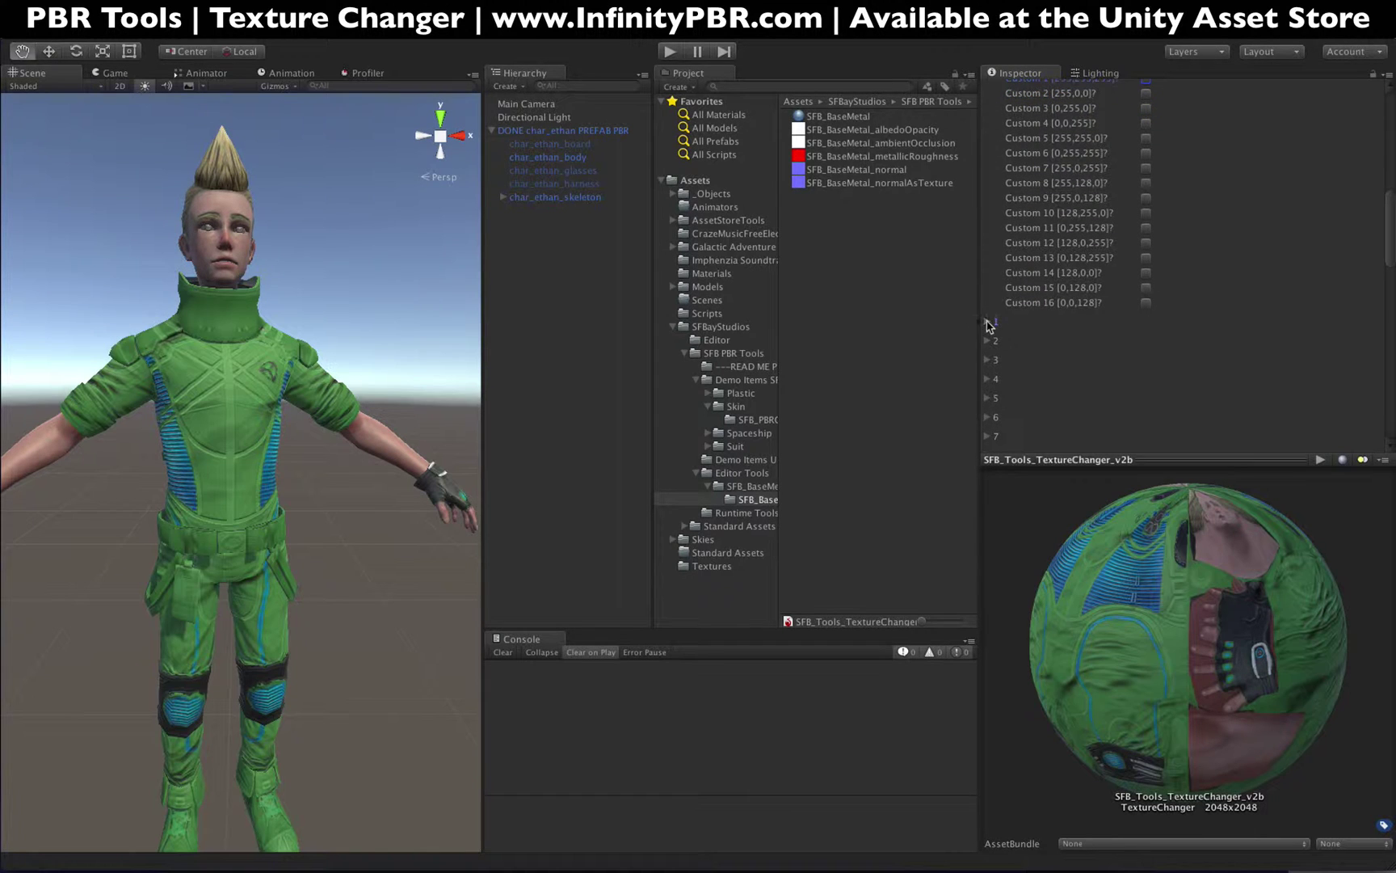
left_click(988, 321)
scroll(1091, 343, "down", 2)
left_click_drag(1287, 359, 1104, 347)
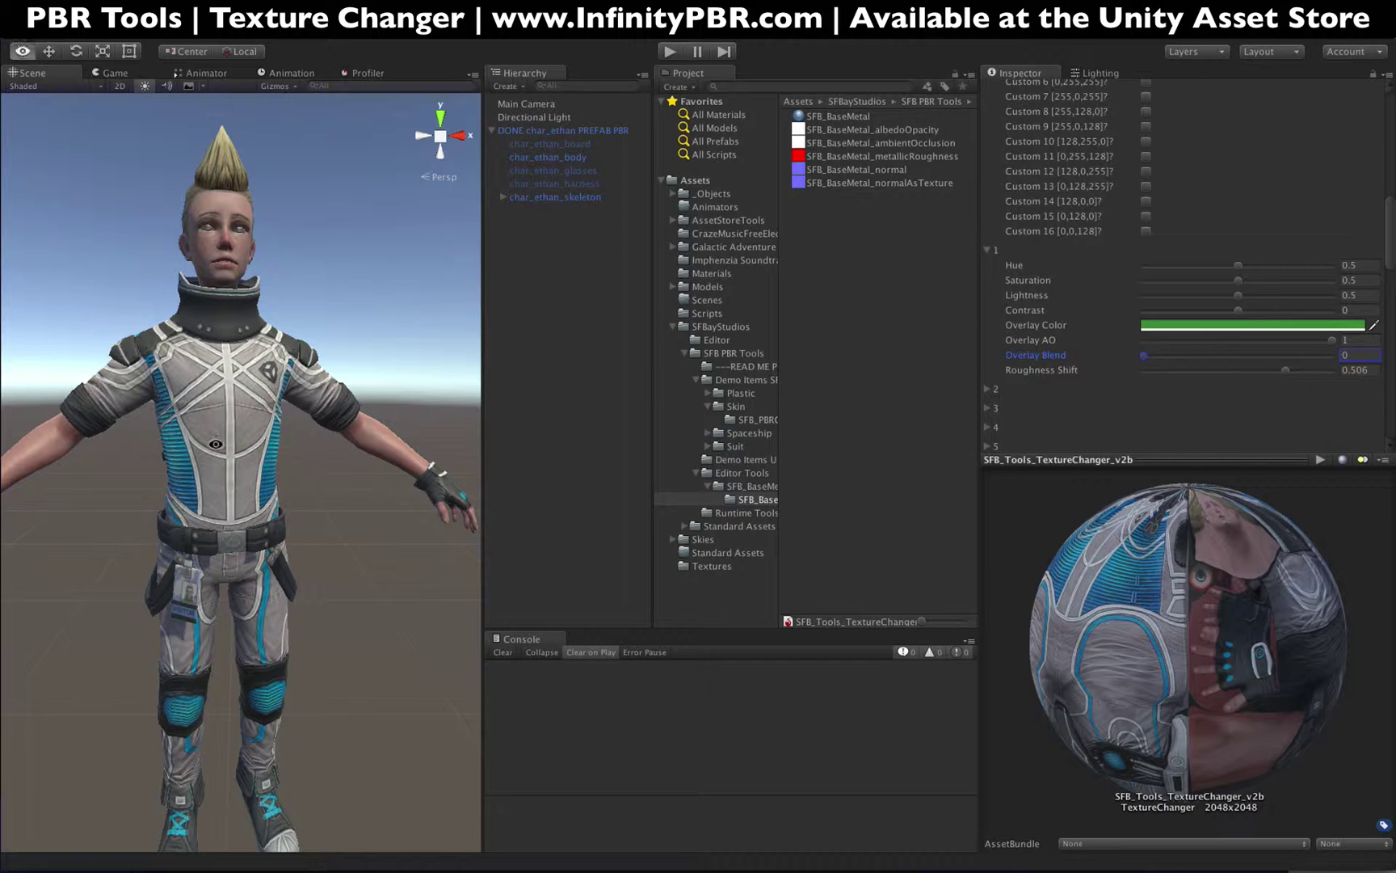
Set color 1's Hue to 0.846, Saturation to 0.81, Lightness to 0.819 and Contrast to -0.834, and enable Custom 1 again.
left_click_drag(171, 452, 218, 432, "alt")
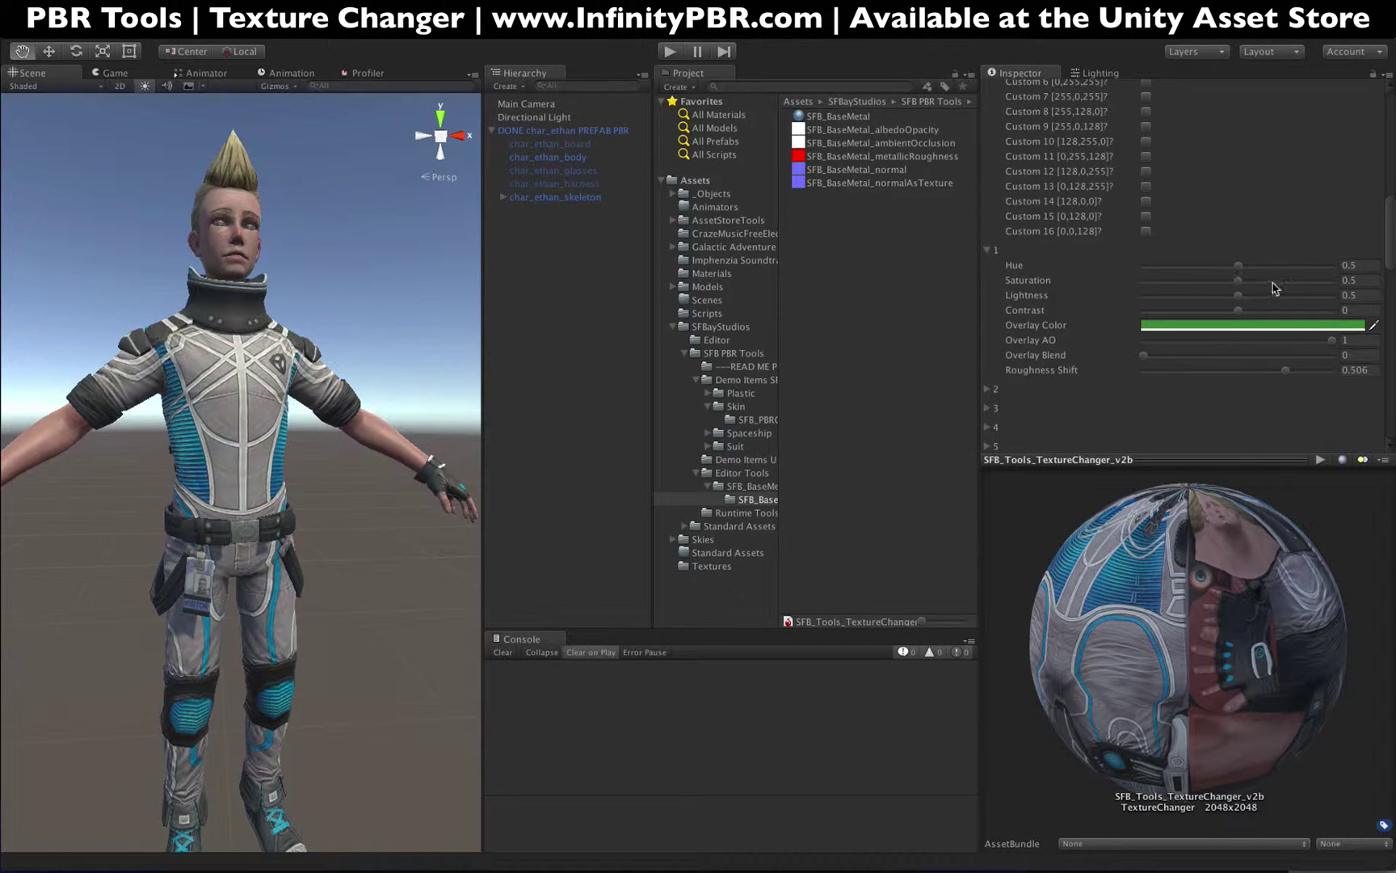
left_click_drag(1274, 283, 1161, 313)
left_click(1299, 297)
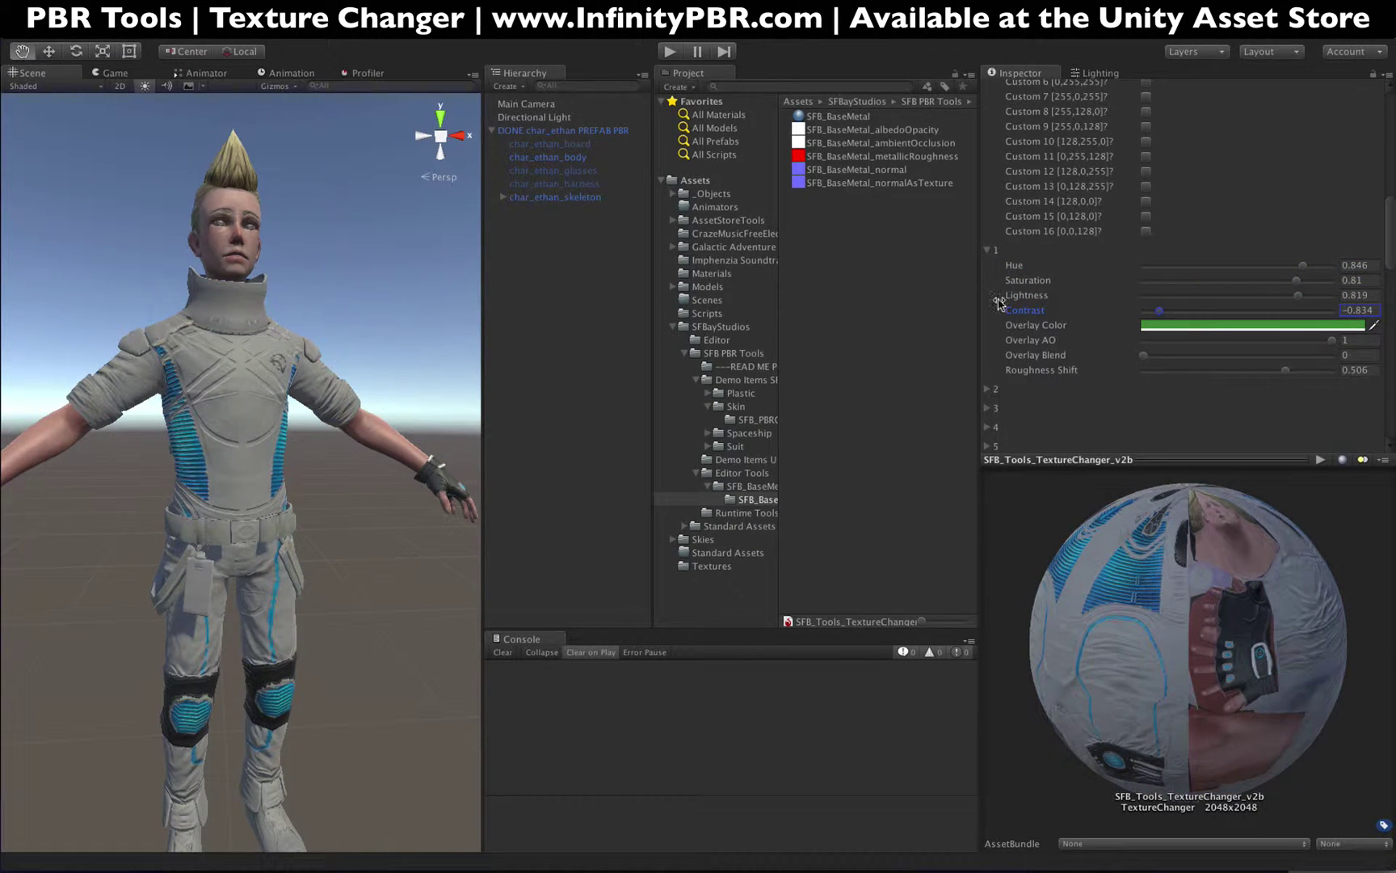
scroll(1063, 262, "up", 3)
left_click(1146, 126)
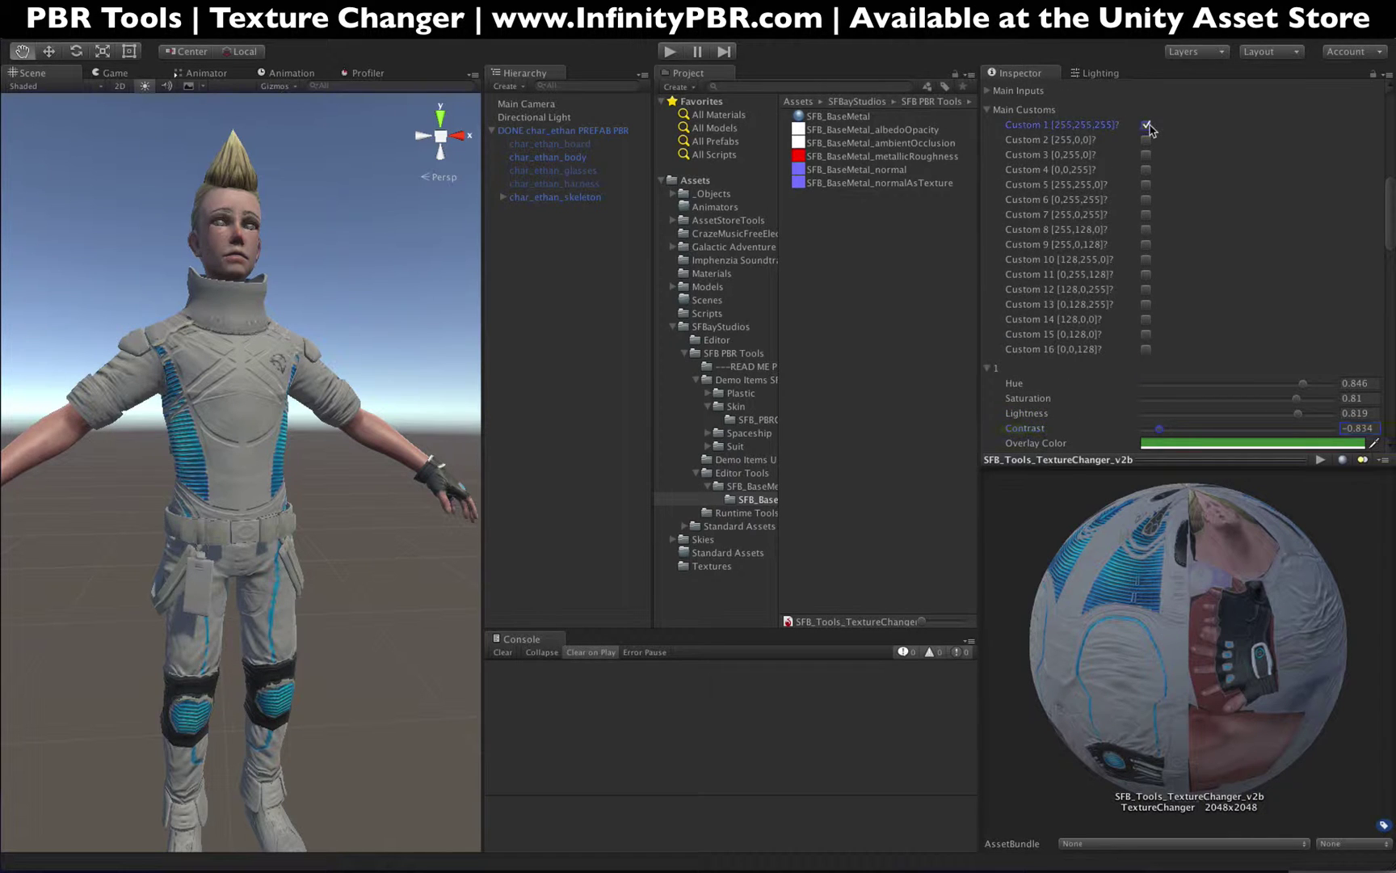
Collapse the 1 [255,255,255] texture inputs and expand those of 2 [255,0,0] and 3 [0,255,0].
scroll(1015, 306, "up", 1)
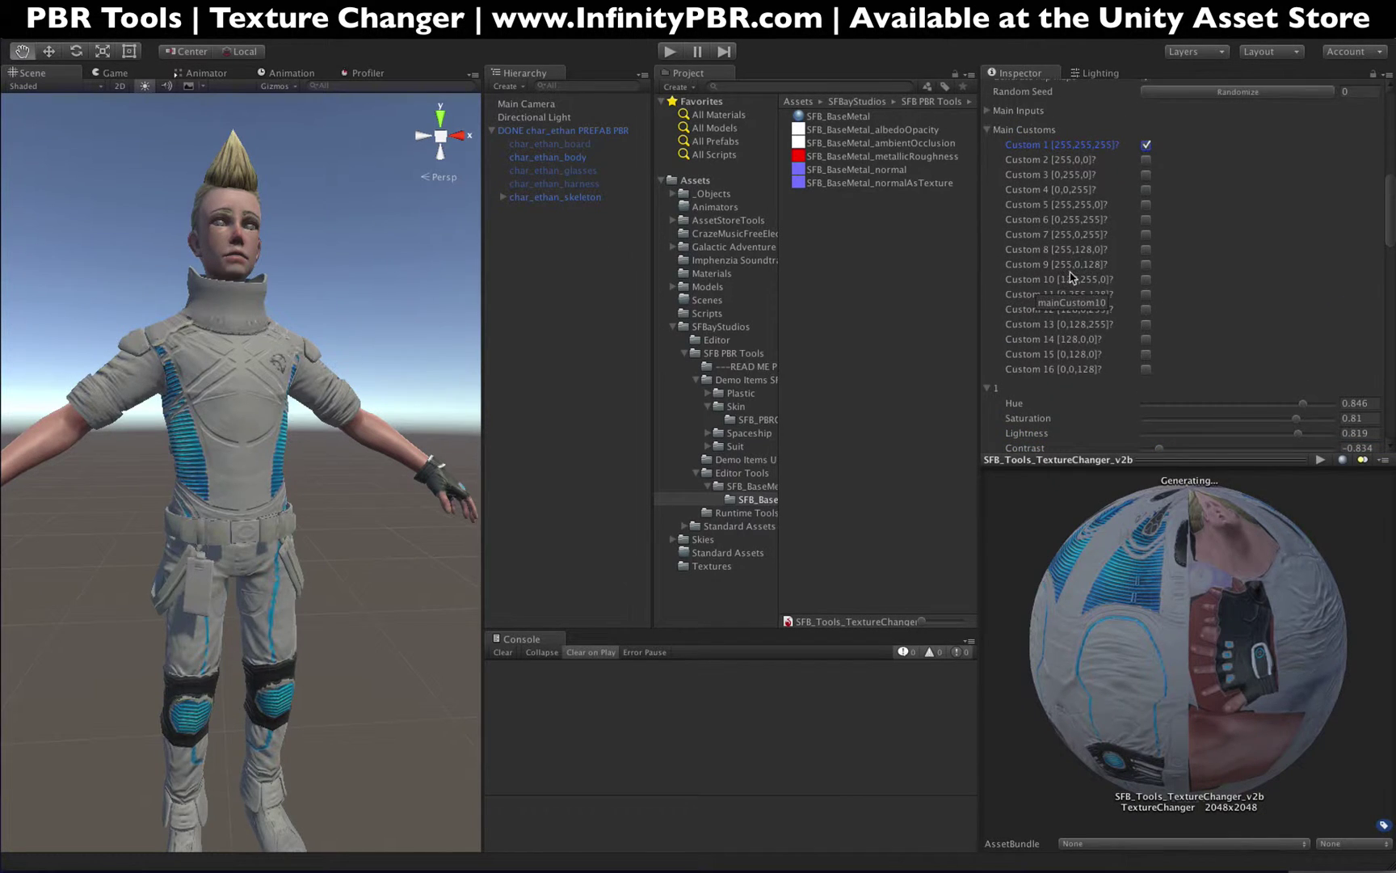
scroll(1071, 283, "down", 10)
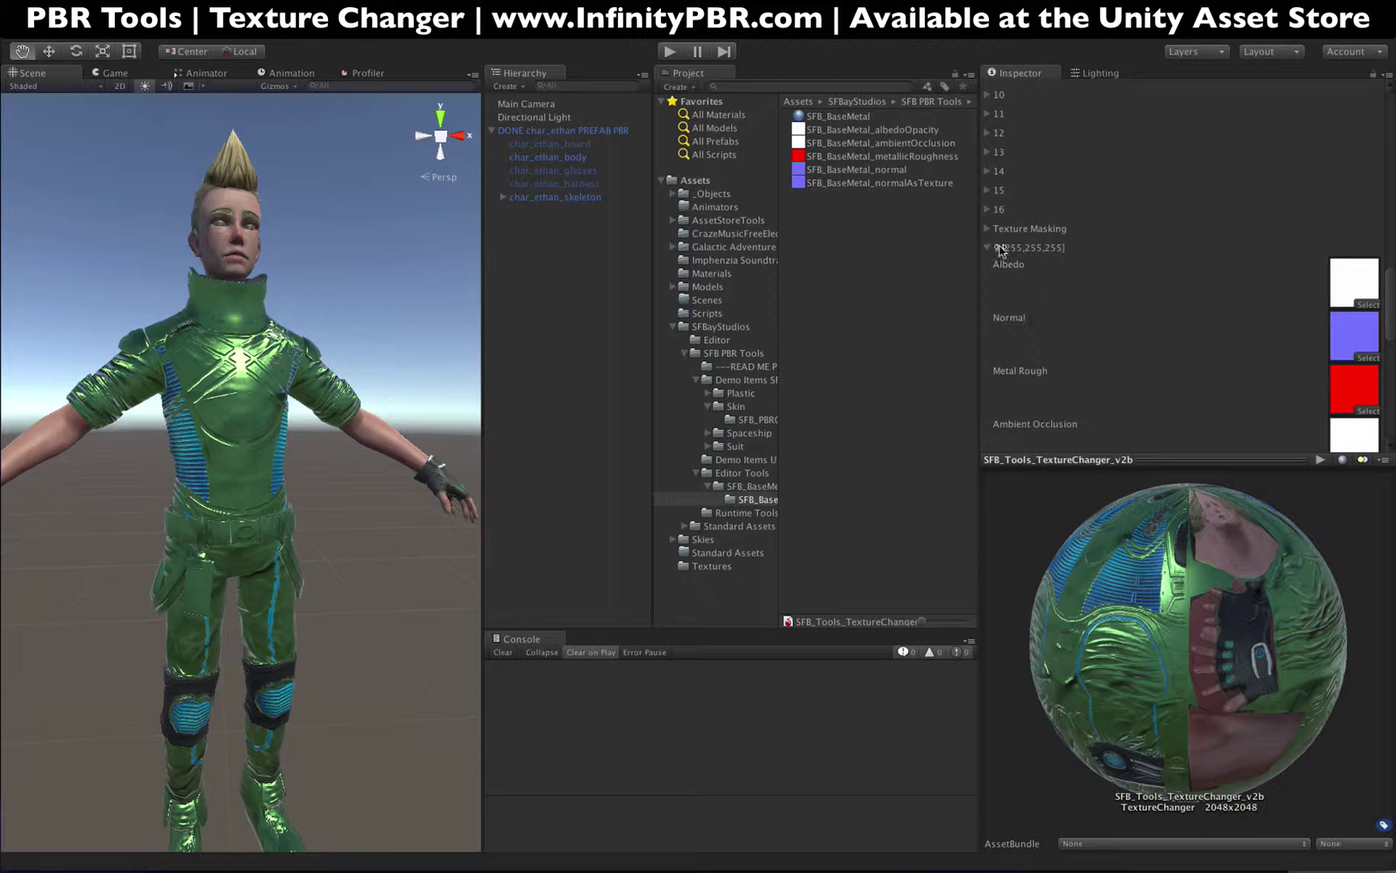
left_click(999, 250)
scroll(1001, 223, "down", 2)
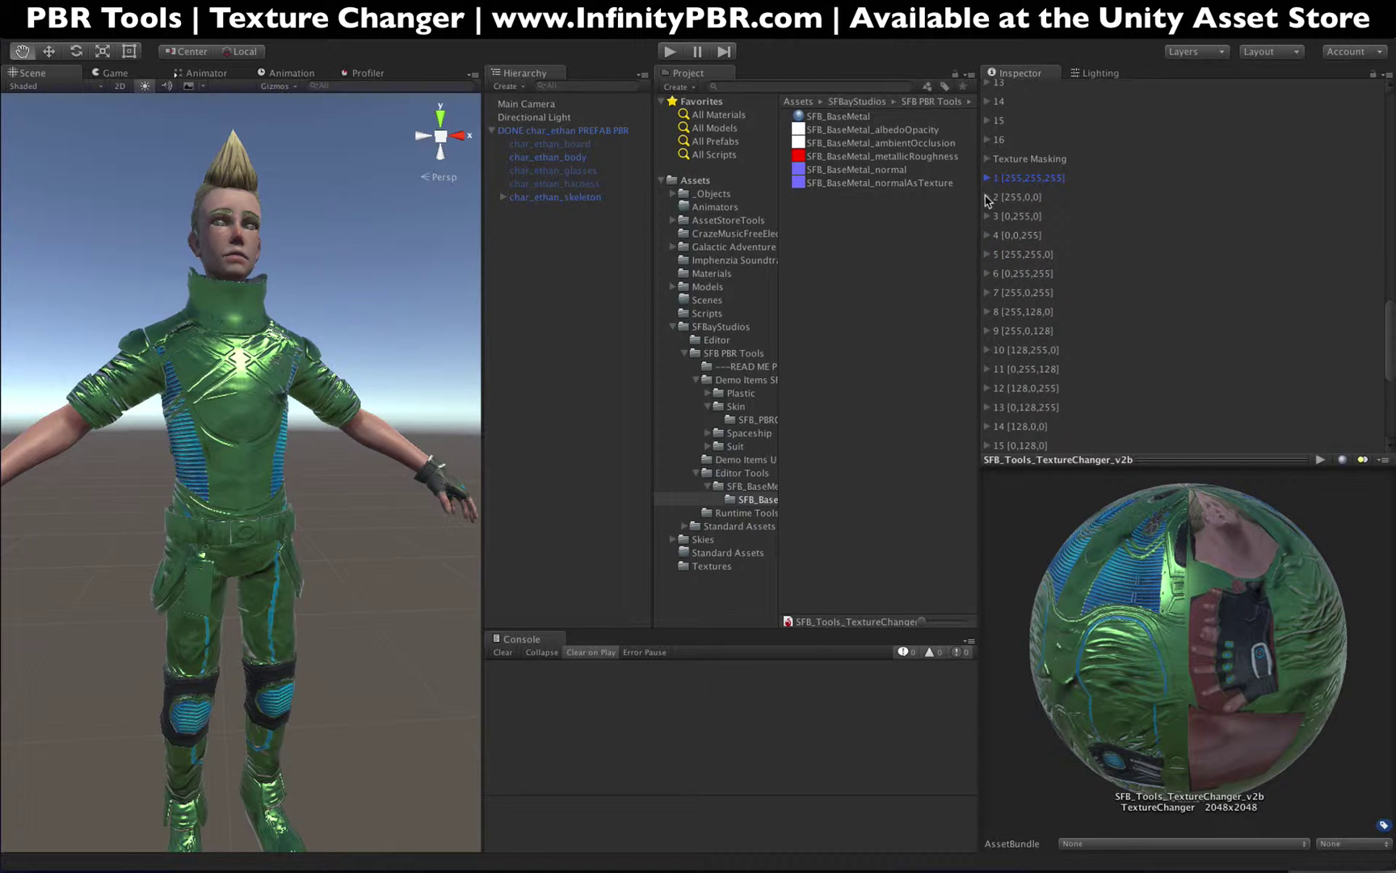
left_click(987, 199)
scroll(996, 327, "down", 2)
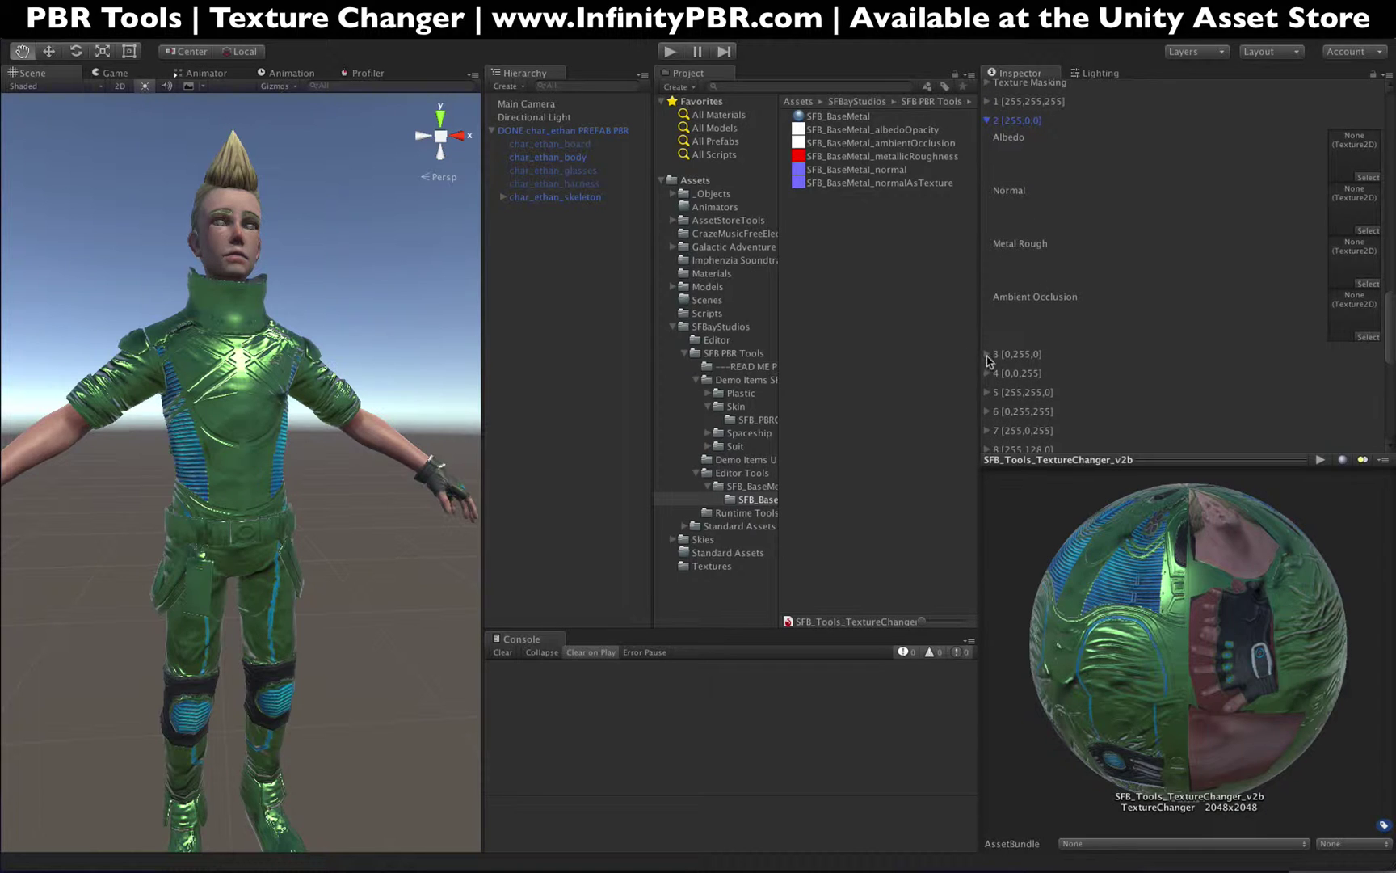
left_click(988, 356)
scroll(990, 323, "down", 2)
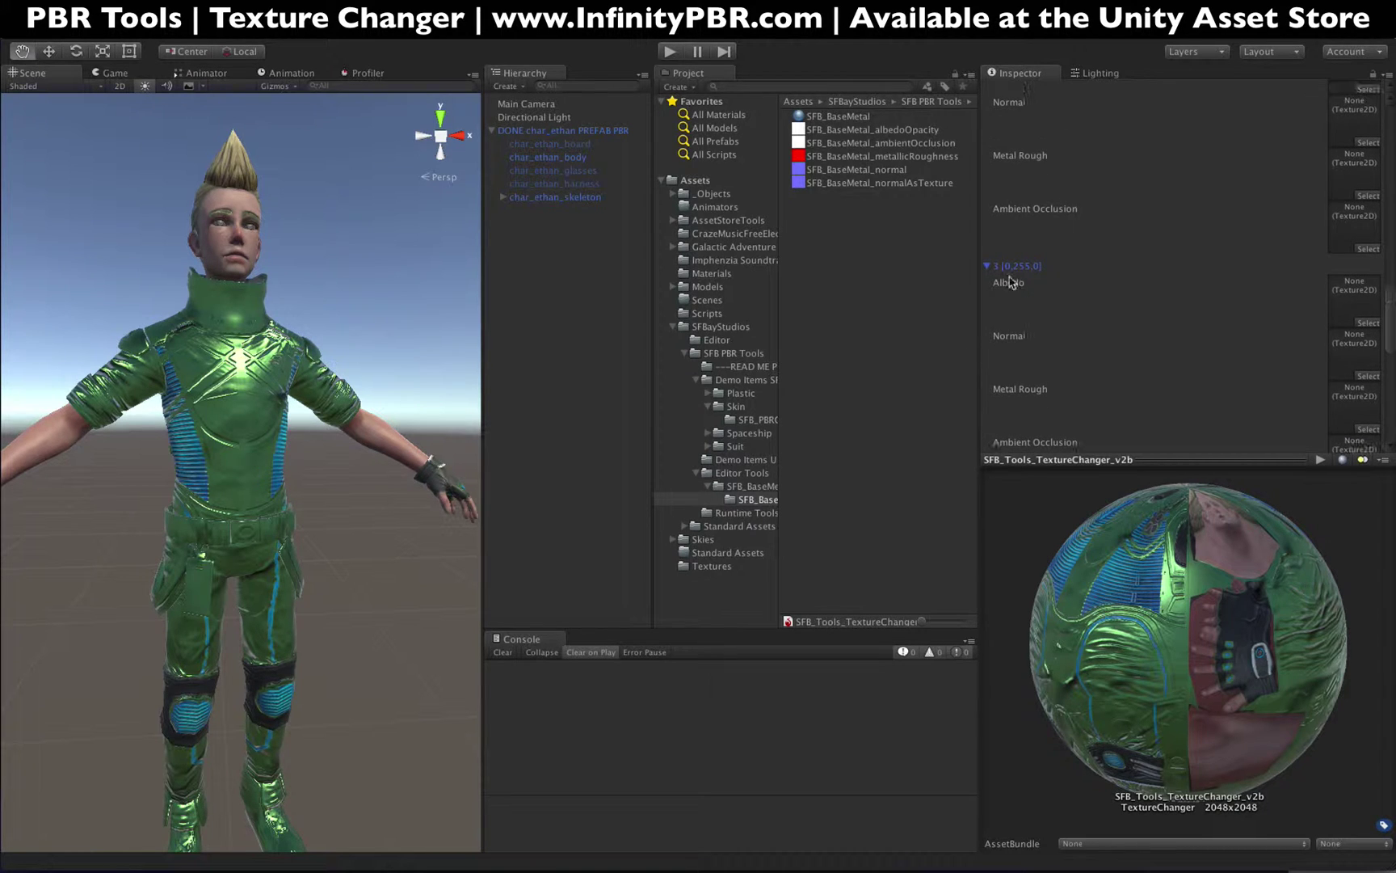
Assign the SFB_BaseMetal albedo, normal and metallic roughness textures to the matching inputs of 2 [255,0,0] and 3 [0,255,0].
left_click_drag(873, 130, 1354, 301)
scroll(1172, 282, "down", 2)
left_click_drag(879, 182, 1354, 312)
scroll(1107, 224, "up", 4)
left_click_drag(873, 130, 1354, 157)
left_click_drag(881, 157, 1354, 263)
Enable Custom 2 and Custom 3 in Main Customs and check the new metal areas on the character.
scroll(1172, 243, "up", 15)
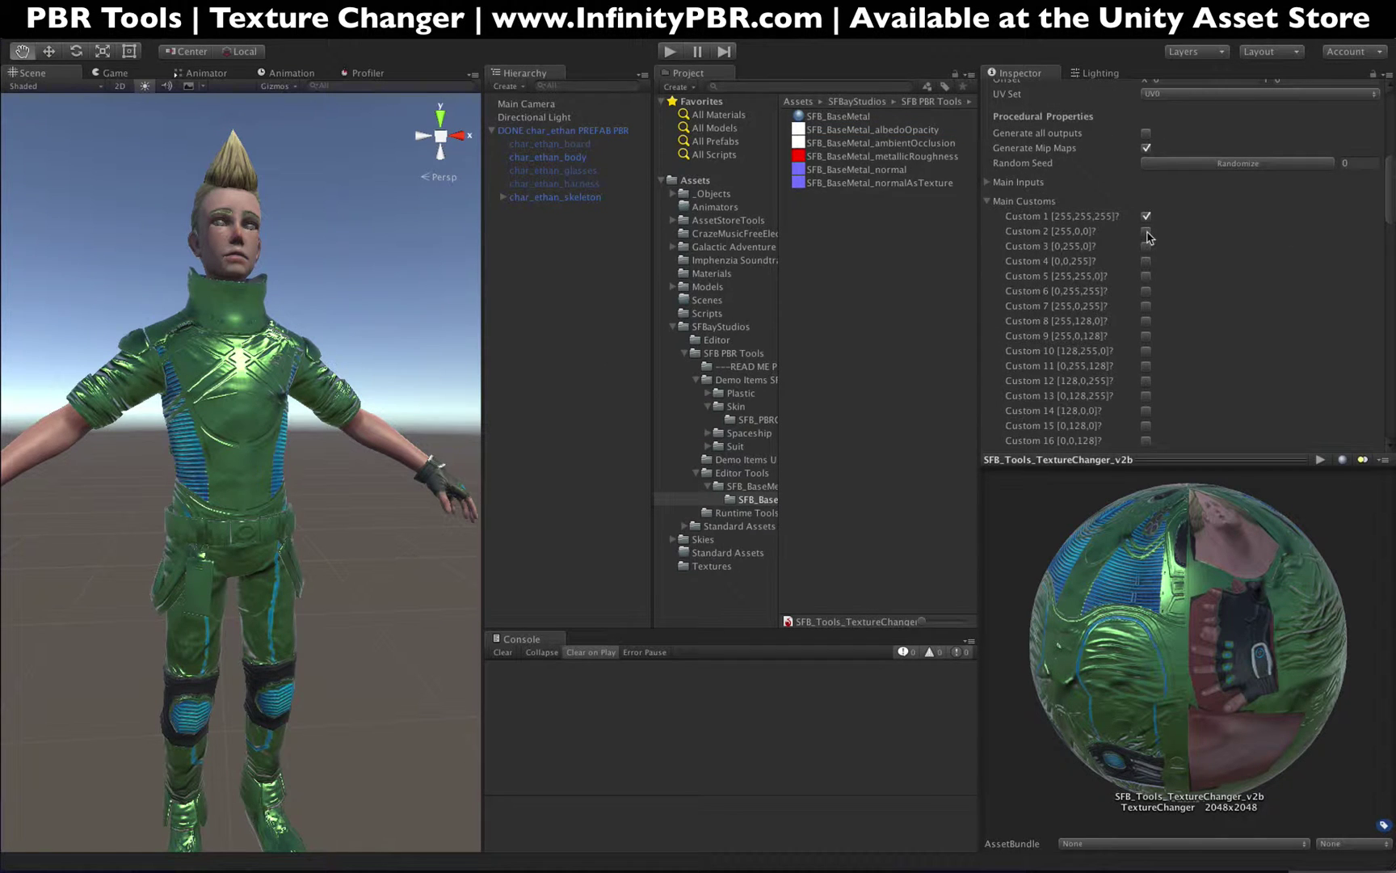
left_click(1147, 232)
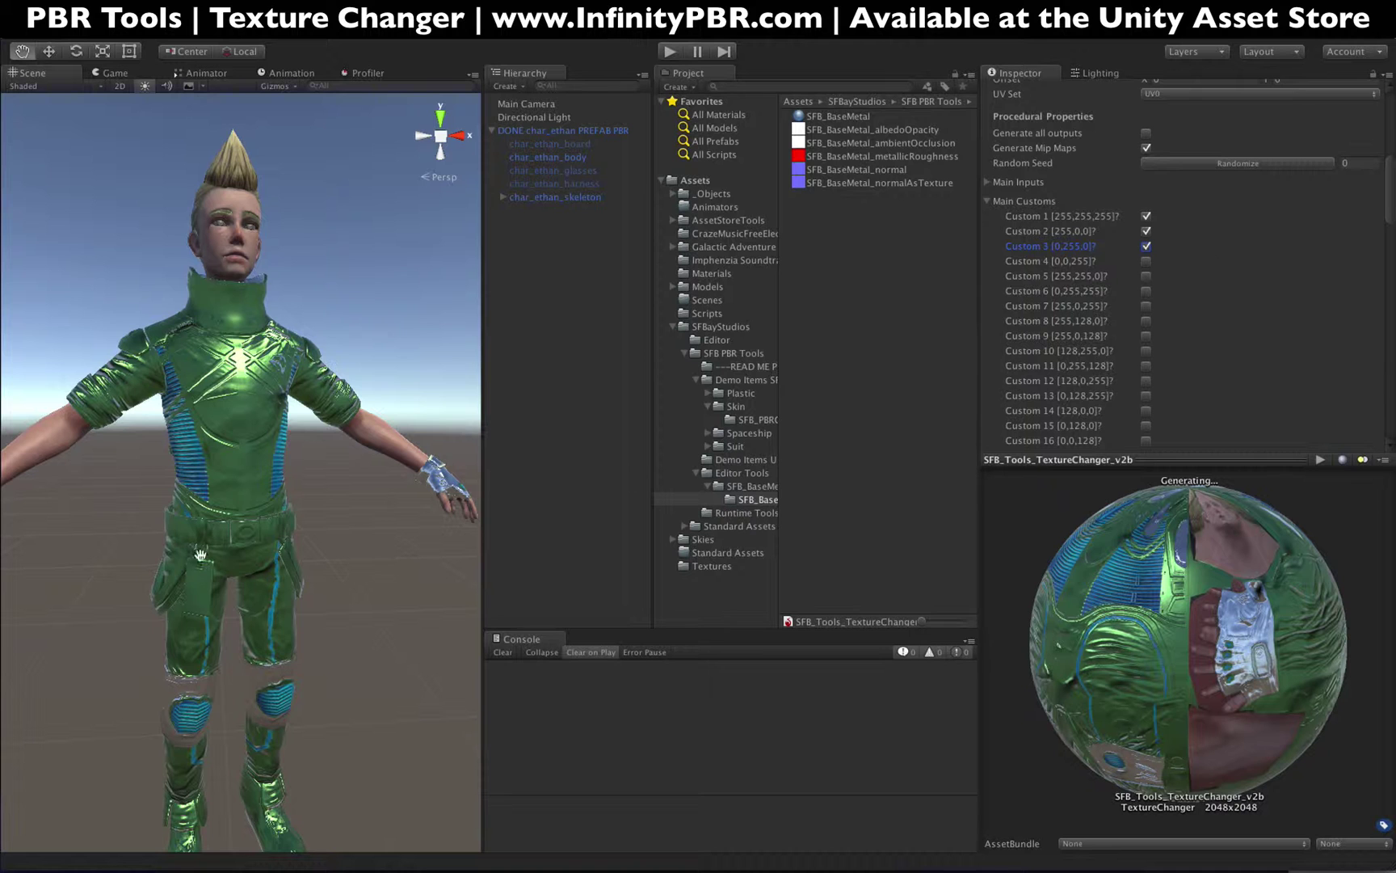
left_click_drag(220, 488, 195, 549, "alt")
scroll(1135, 297, "down", 5)
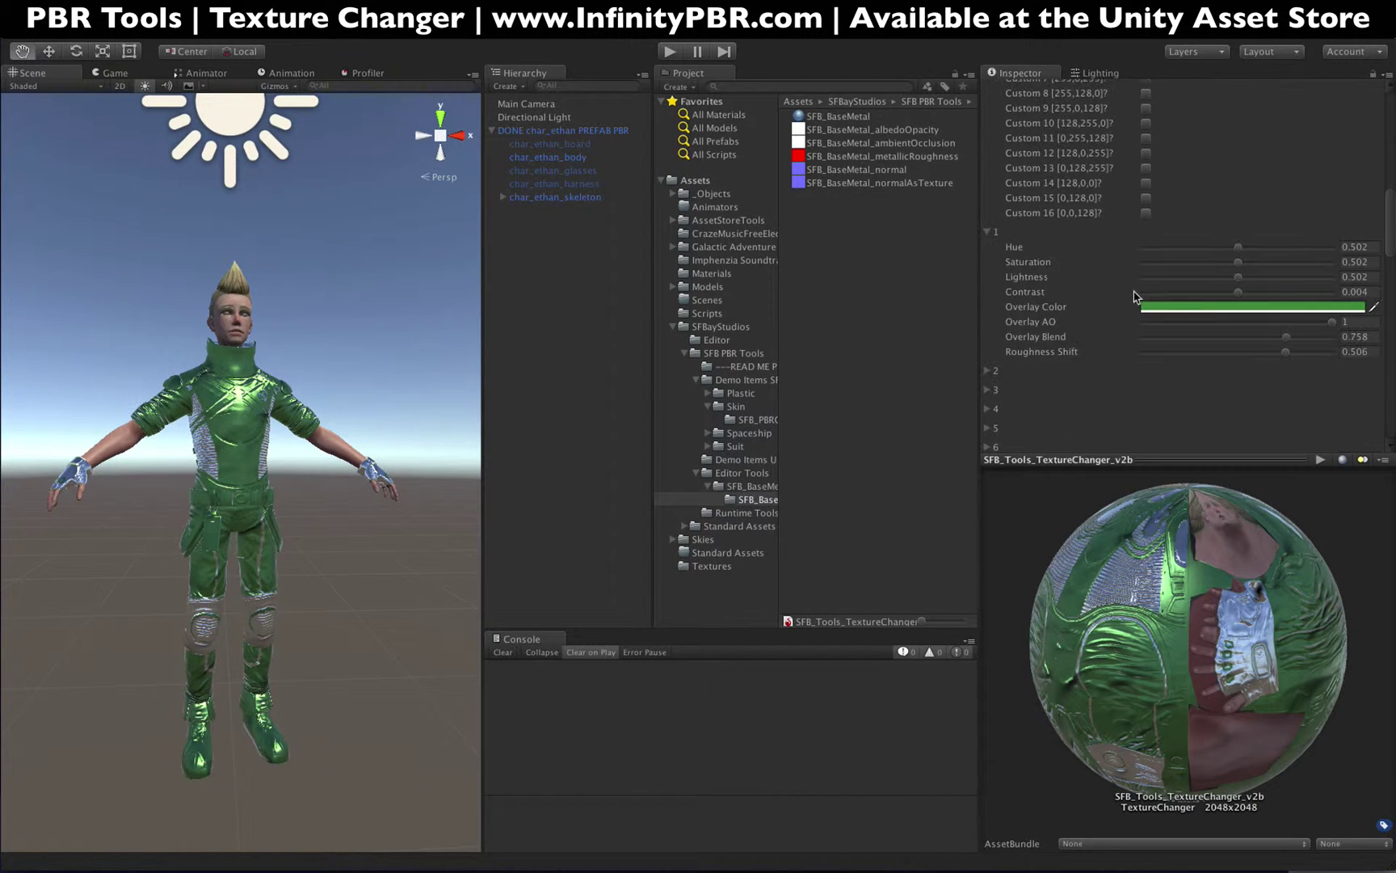
Collapse color 1's settings, expand those of colors 2 and 3, and set color 2's Roughness Shift to 0.594 and Overlay Blend to 0.669.
left_click(987, 233)
left_click(987, 252)
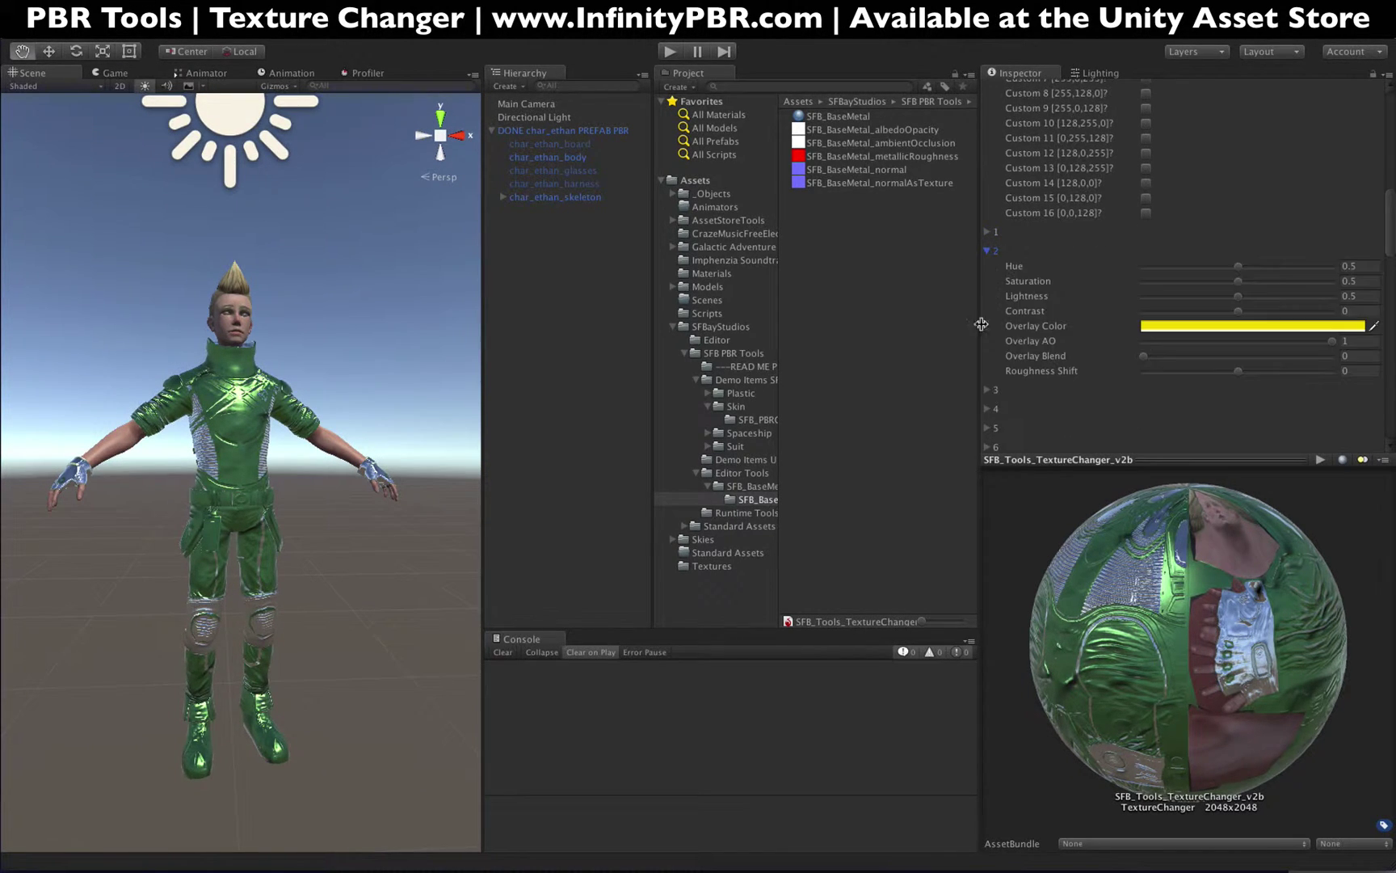
left_click(988, 392)
scroll(1111, 283, "down", 2)
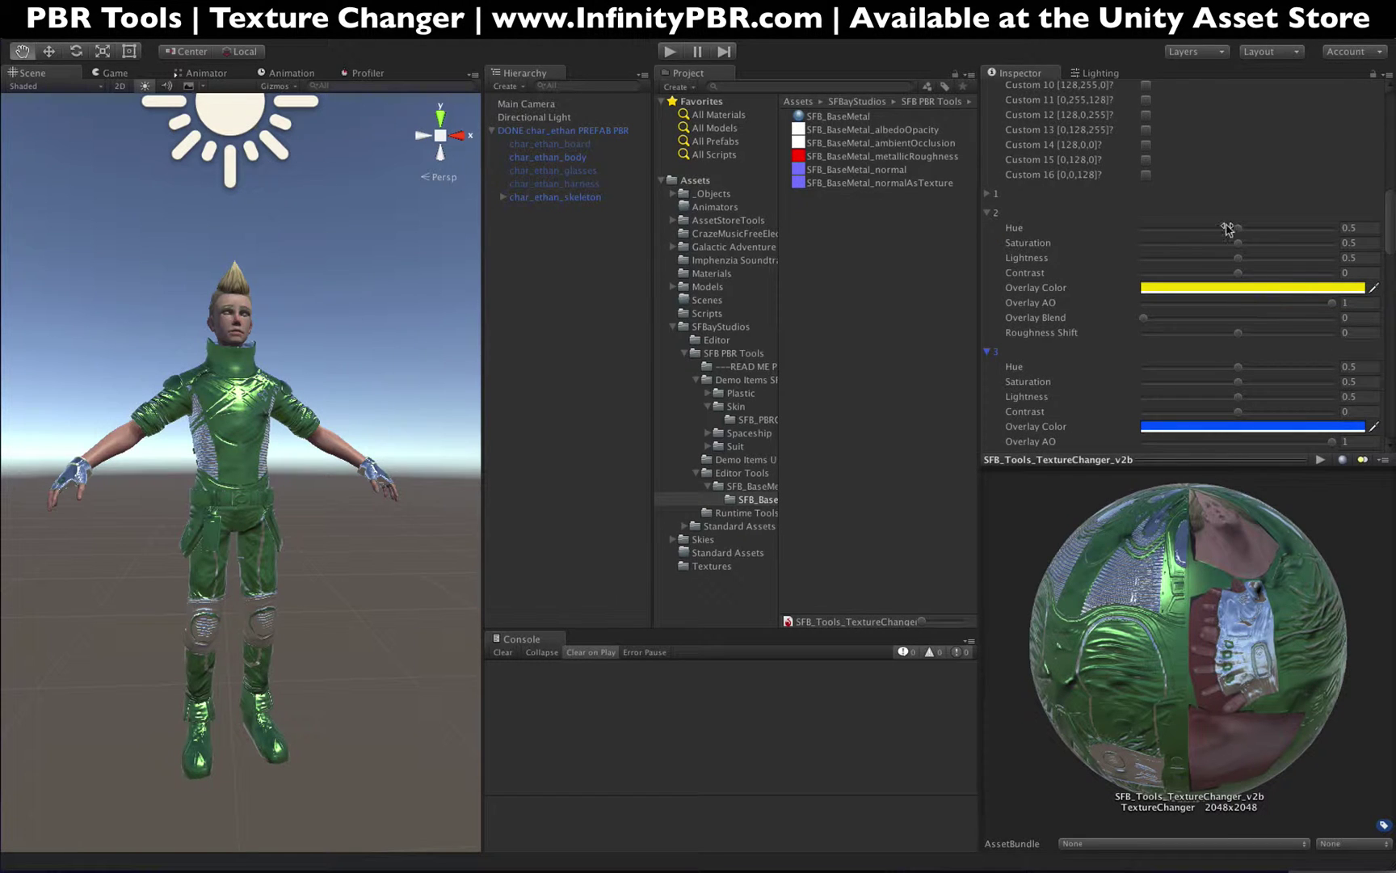
left_click(1294, 333)
left_click(1270, 318)
Change color 2's Overlay Color to a dark navy blue and check the gloves and knee areas on the character.
left_click(1241, 289)
left_click_drag(899, 257, 900, 204)
left_click_drag(864, 232, 814, 292)
left_click(748, 139)
scroll(143, 504, "up", 5)
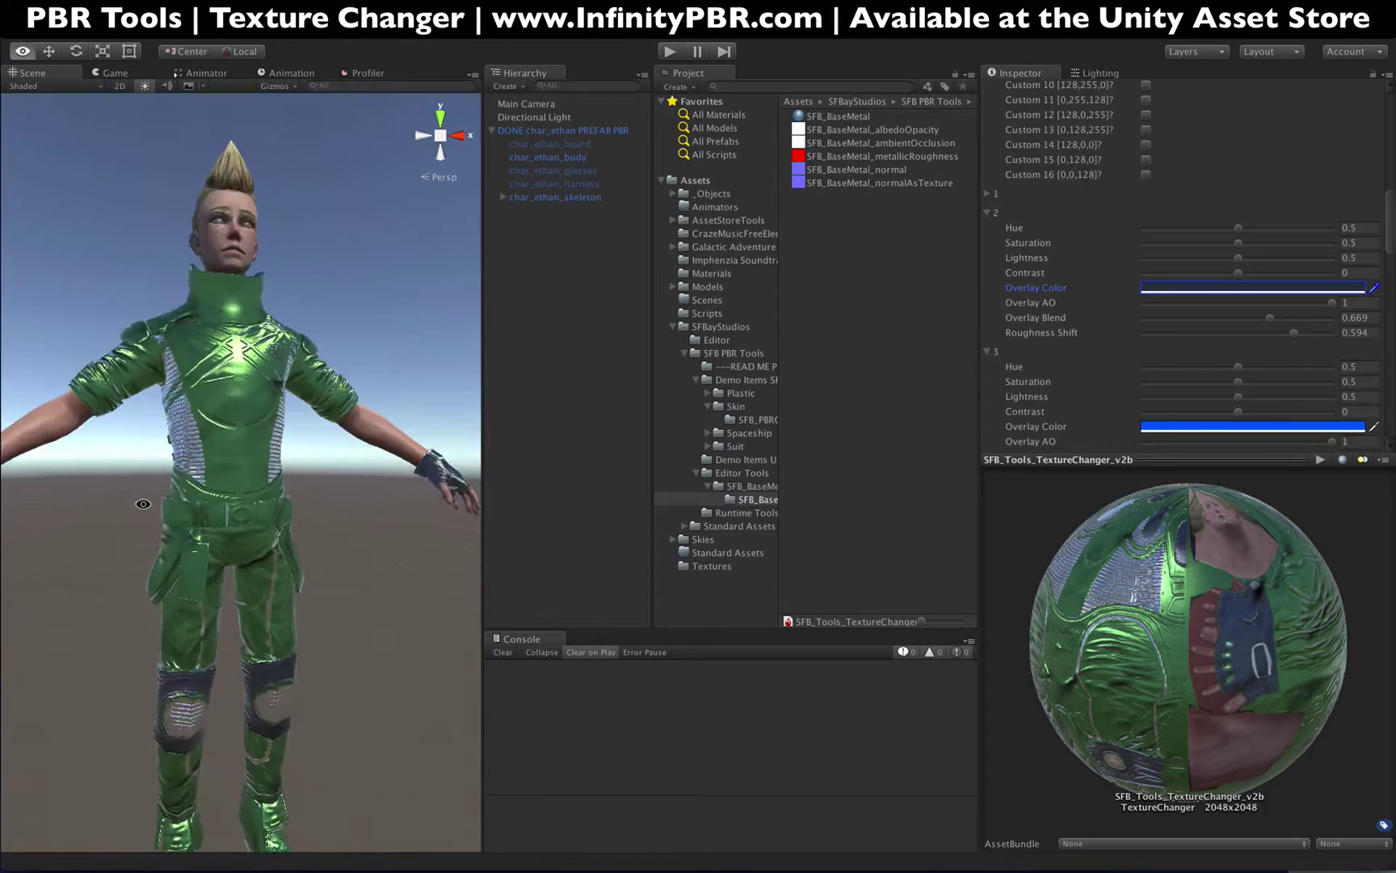
left_click_drag(143, 504, 323, 480, "alt")
Set color 3's Saturation to 0.493 and Lightness to 0.511.
scroll(1131, 347, "down", 5)
left_click(1297, 260)
left_click(1236, 259)
left_click(1240, 274)
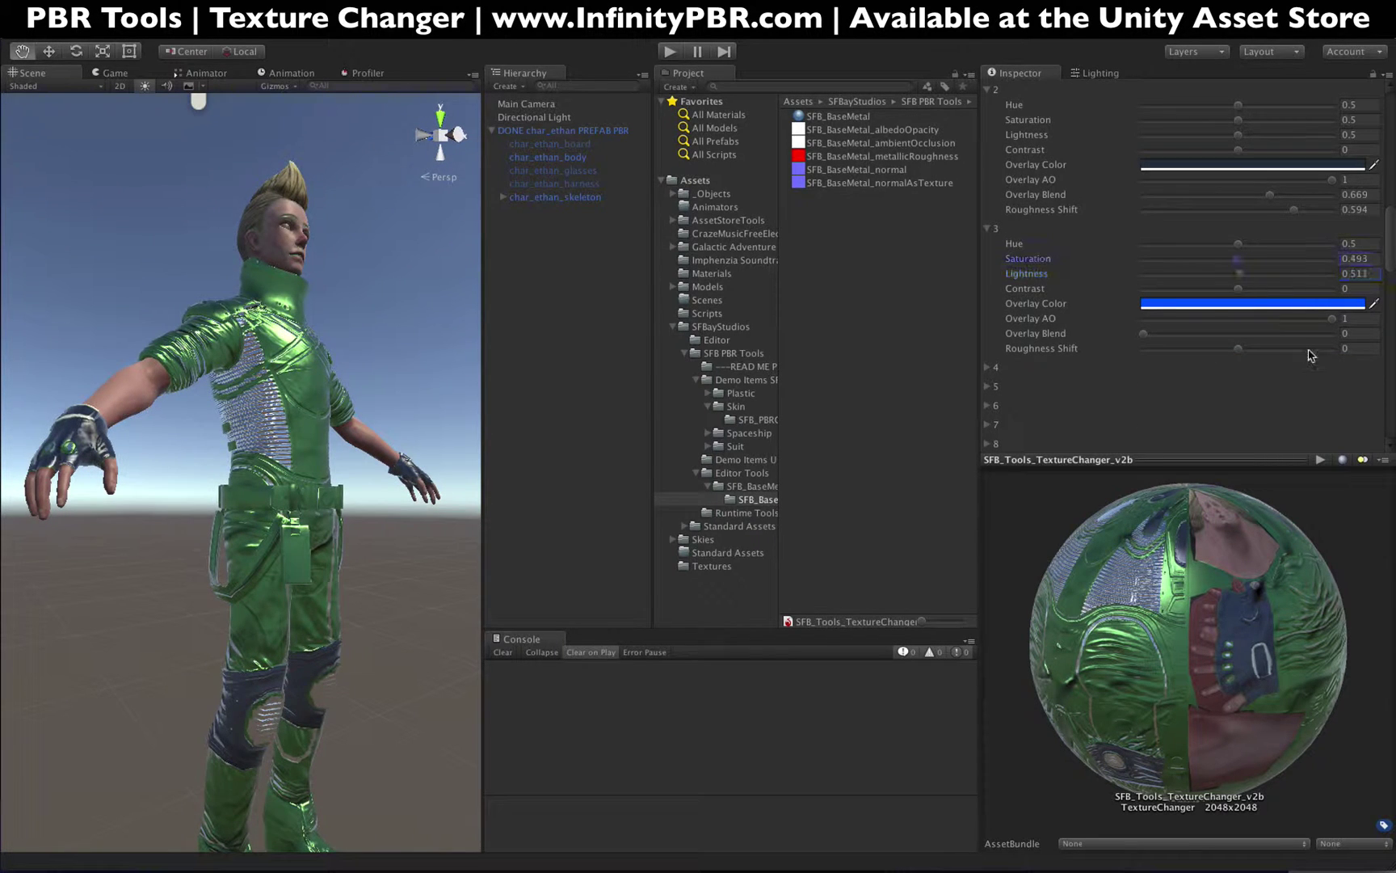
Try different Roughness Shift values for color 3, settle on 0.118, and set its Overlay Blend to 0.612.
left_click_drag(1309, 351, 1340, 353)
left_click(1184, 349)
left_click(1249, 349)
left_click(1258, 333)
Change color 3's Overlay Color to bright yellow and check the recolored suit on the character from several angles.
left_click(1252, 304)
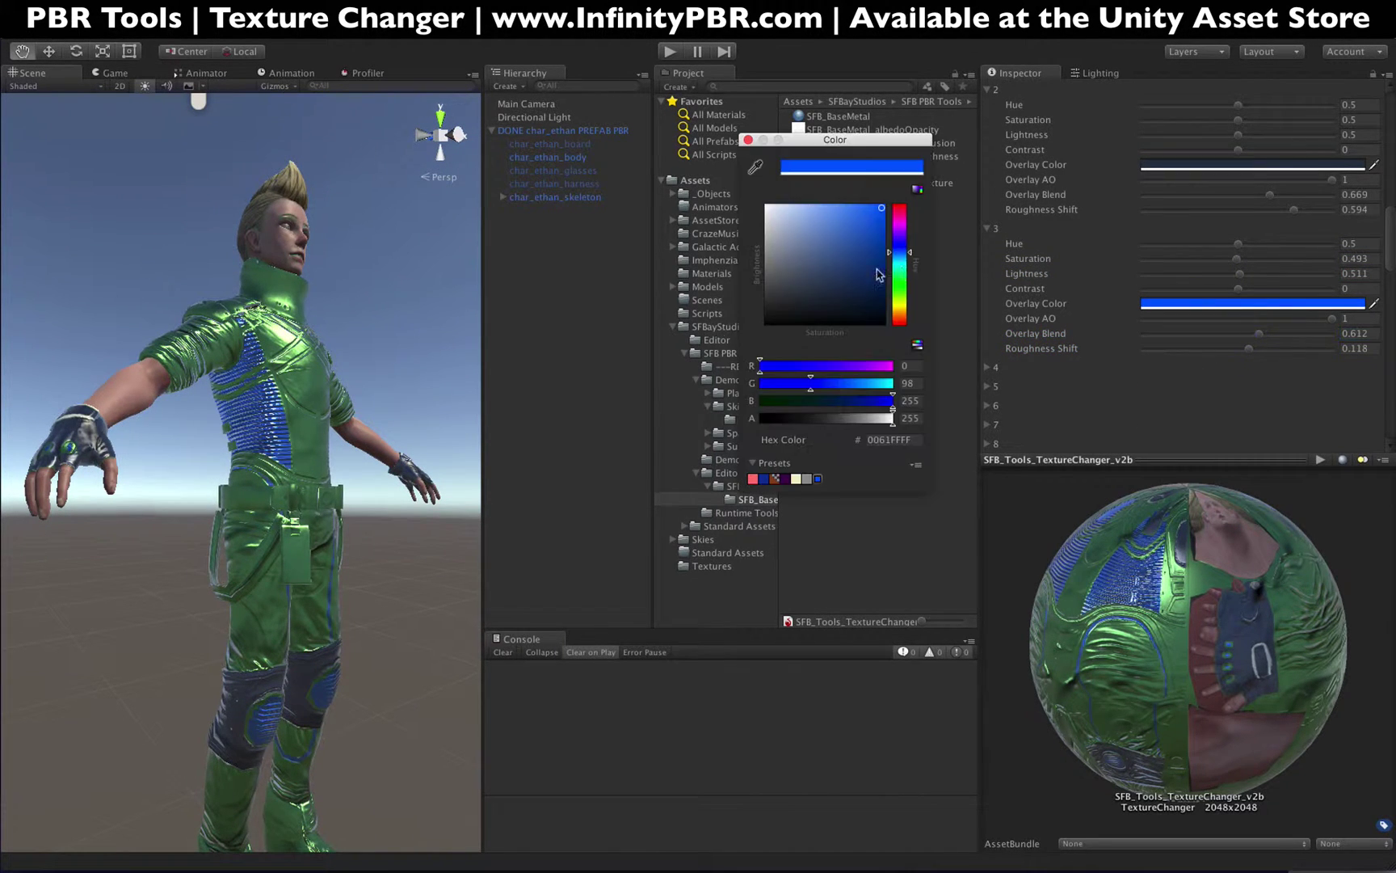
left_click(899, 305)
left_click(748, 140)
left_click_drag(339, 484, 56, 539, "alt")
left_click_drag(58, 485, 406, 272)
left_click_drag(332, 387, 465, 557, "alt")
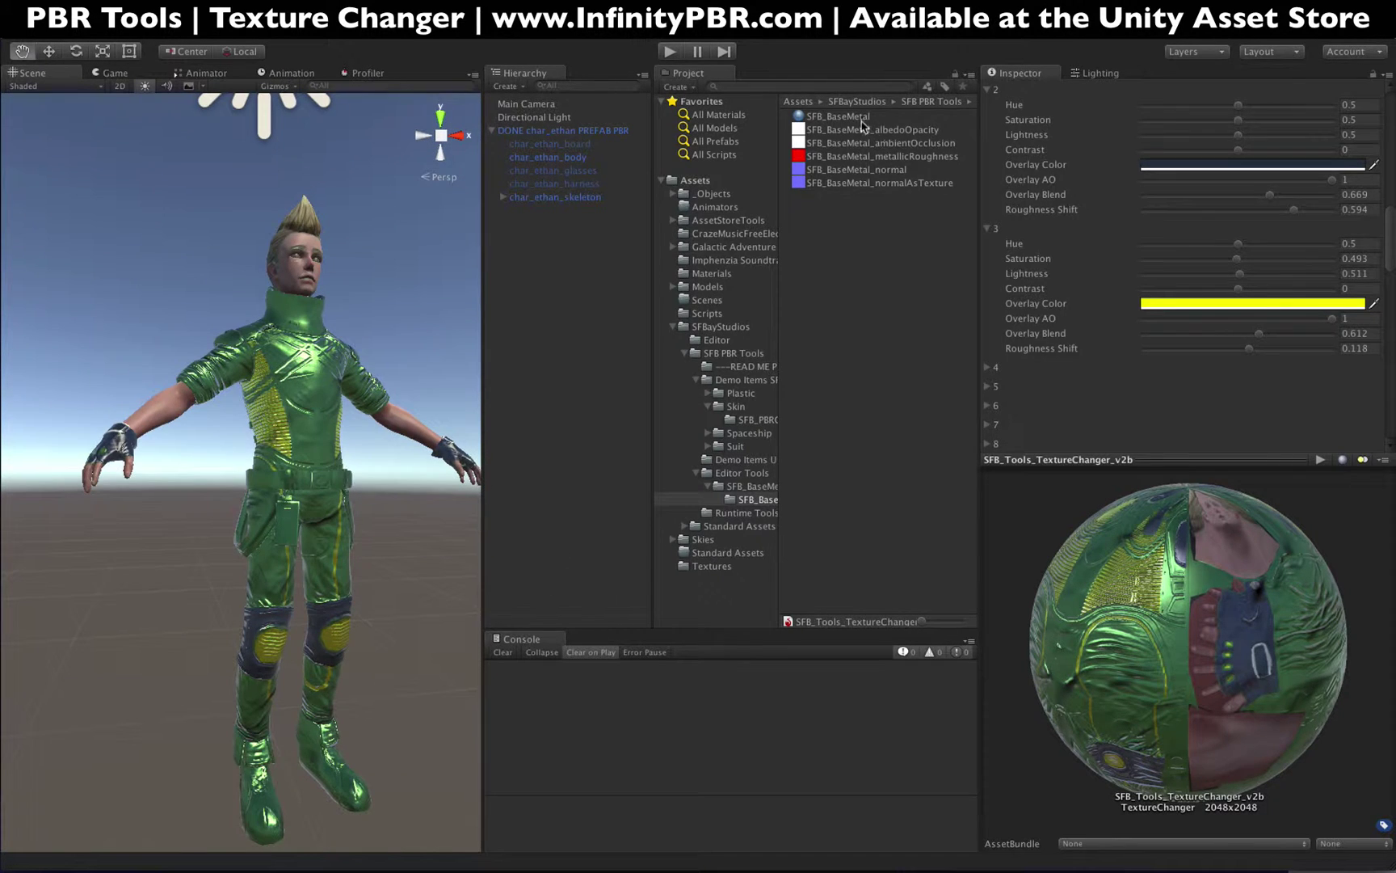
left_click_drag(261, 504, 259, 423, "alt")
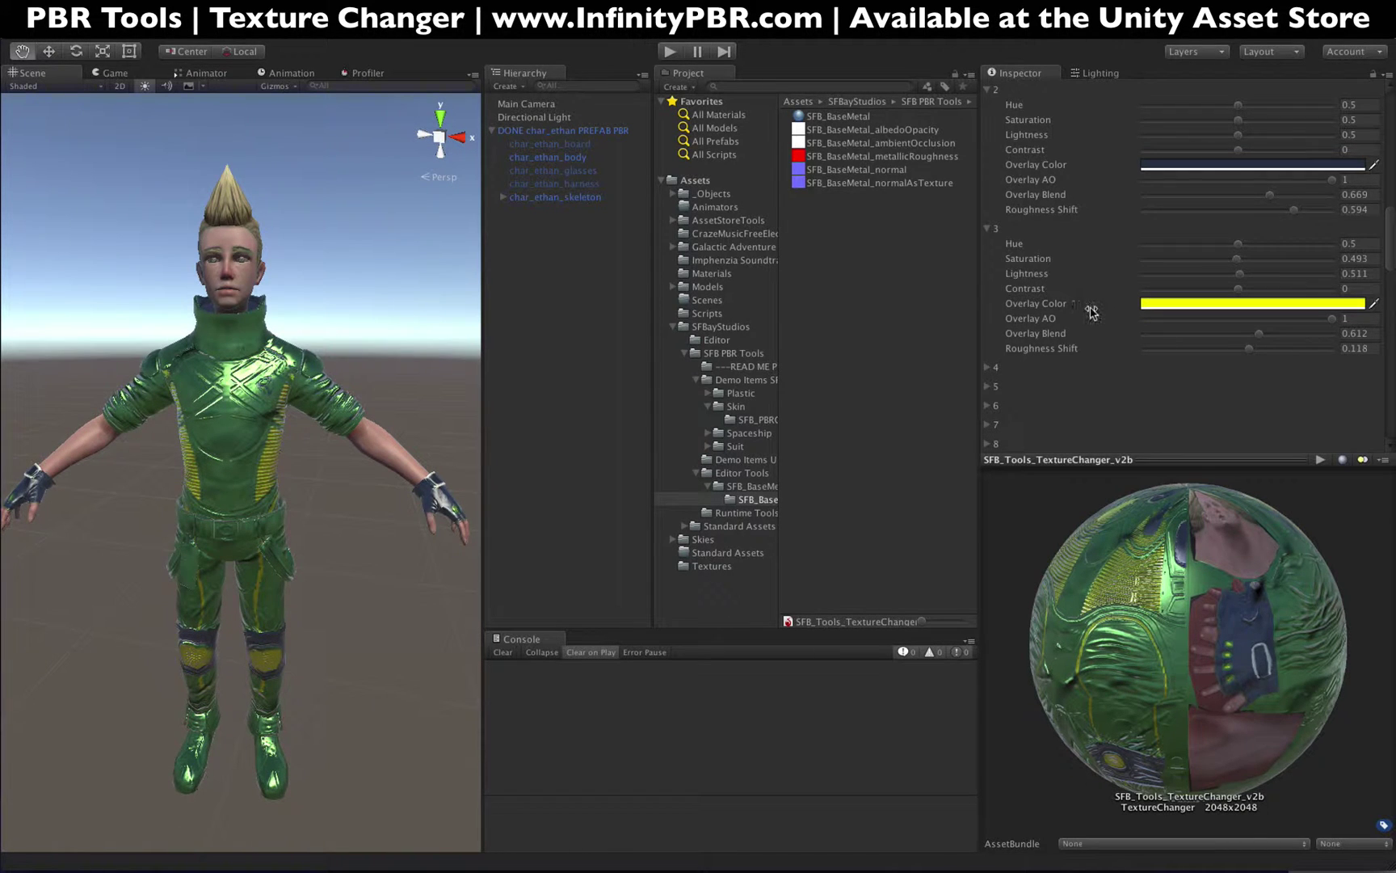